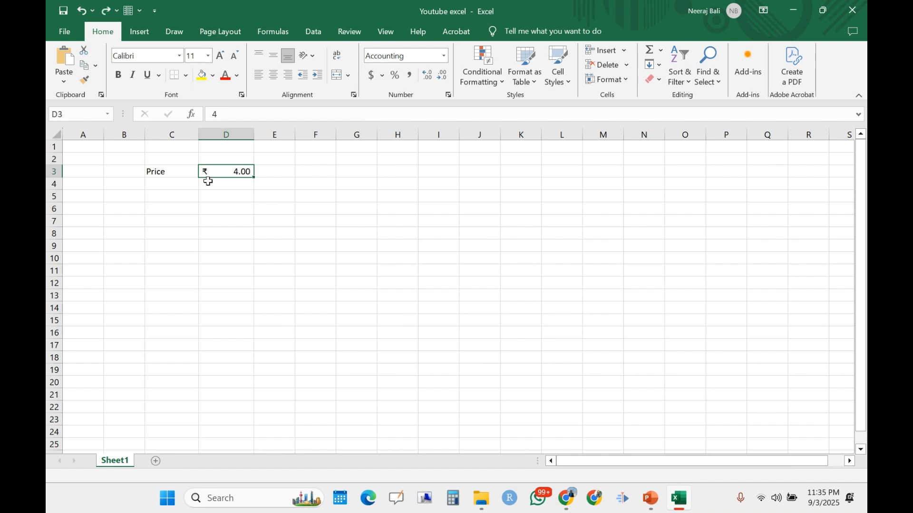
- Label cell C4 "Demand" and enter 65000-9000* in D4 beside it
click(164, 185)
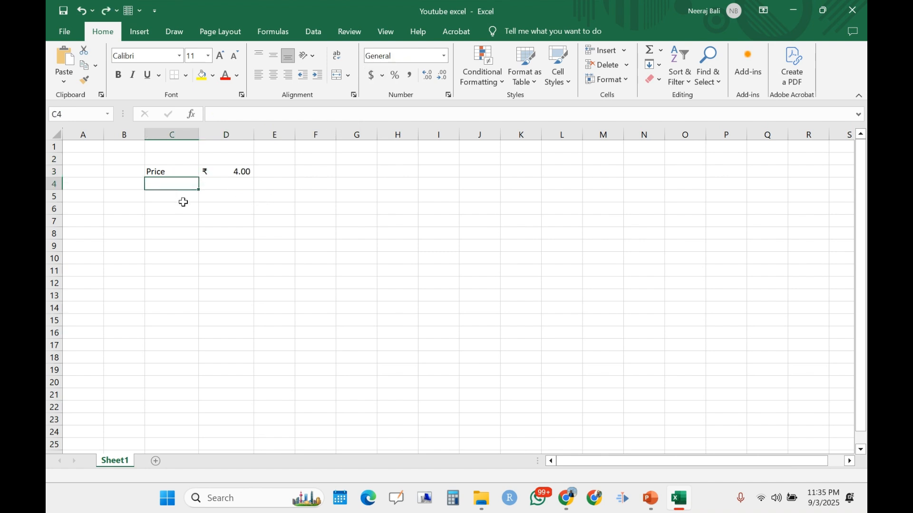
text(Demand)
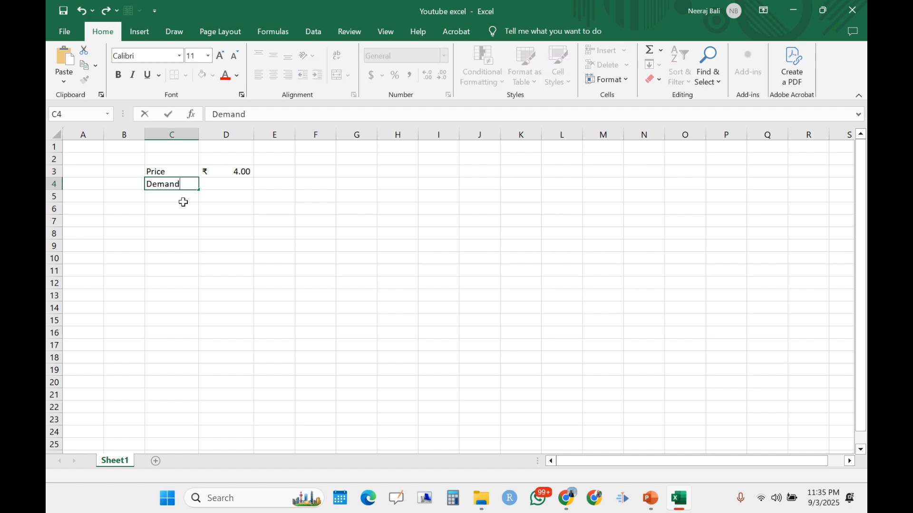
click(227, 188)
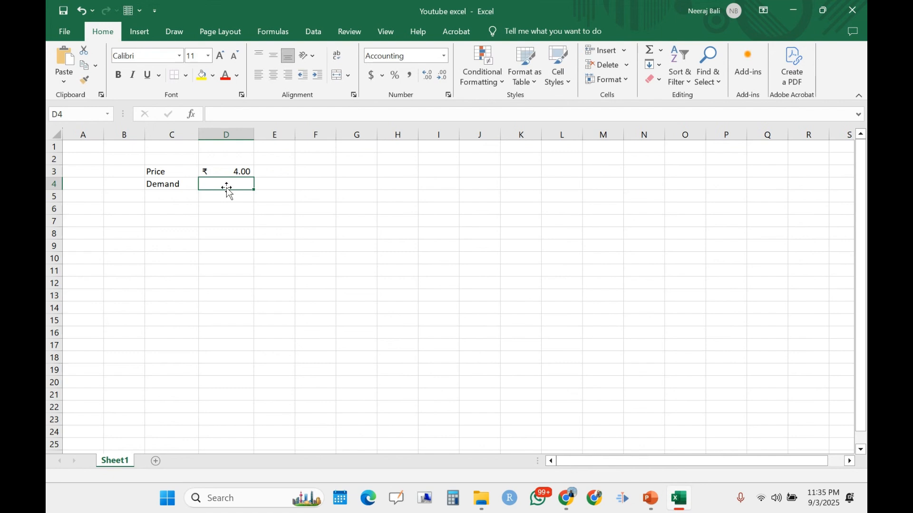
text(65000)
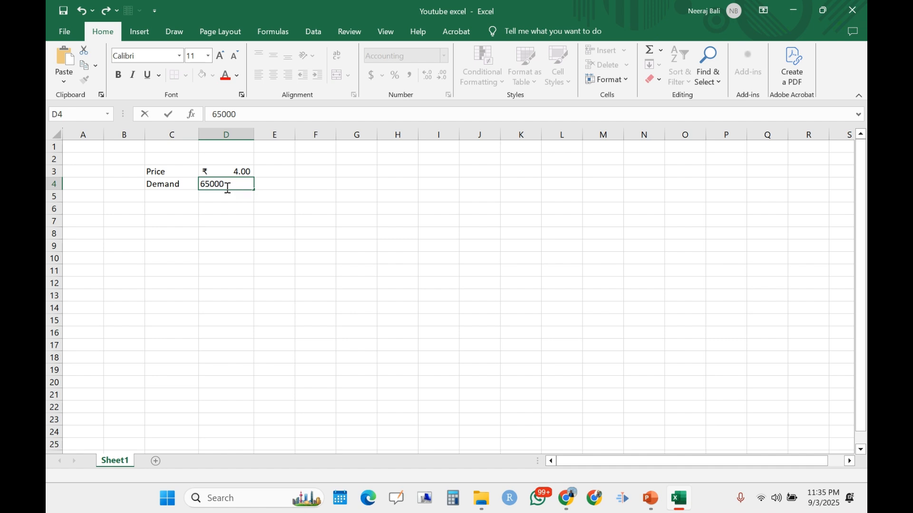
text(-9000)
text(*)
click(237, 173)
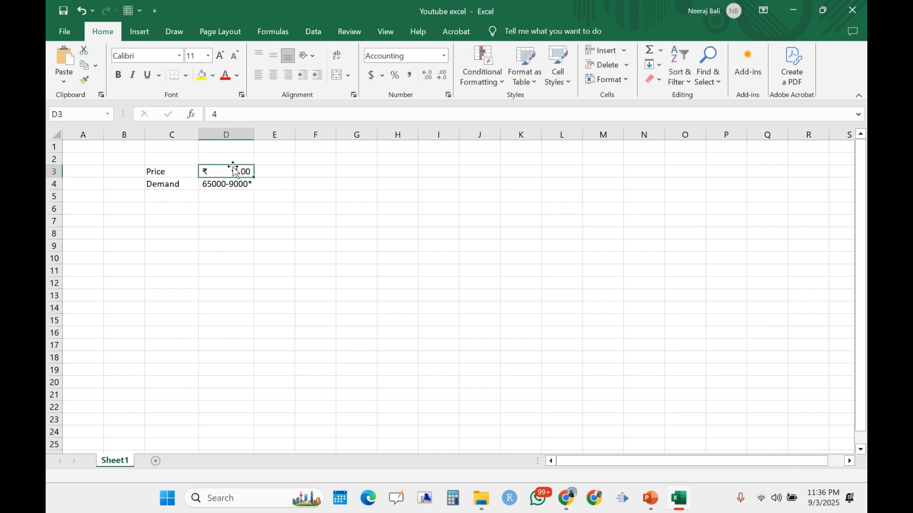
- Try to turn the Demand entry in D4 into a formula by adding a leading equals sign
click(237, 185)
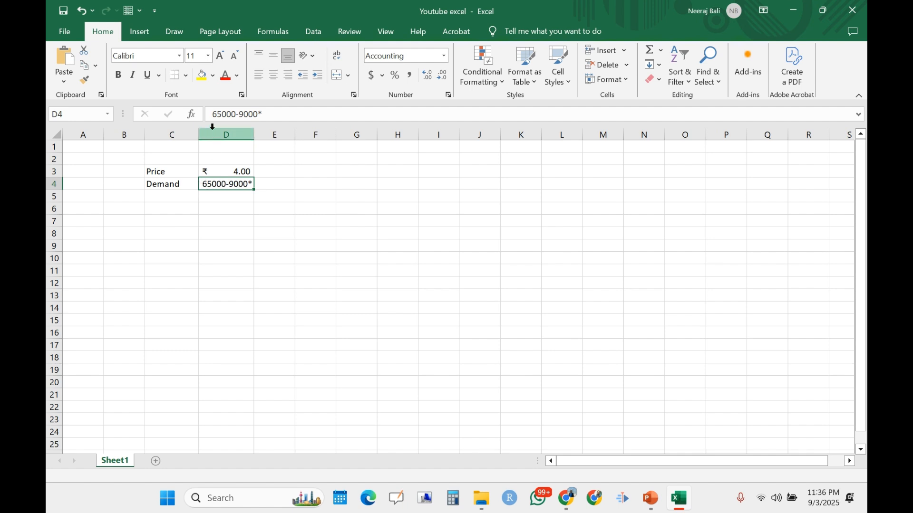
click(214, 114)
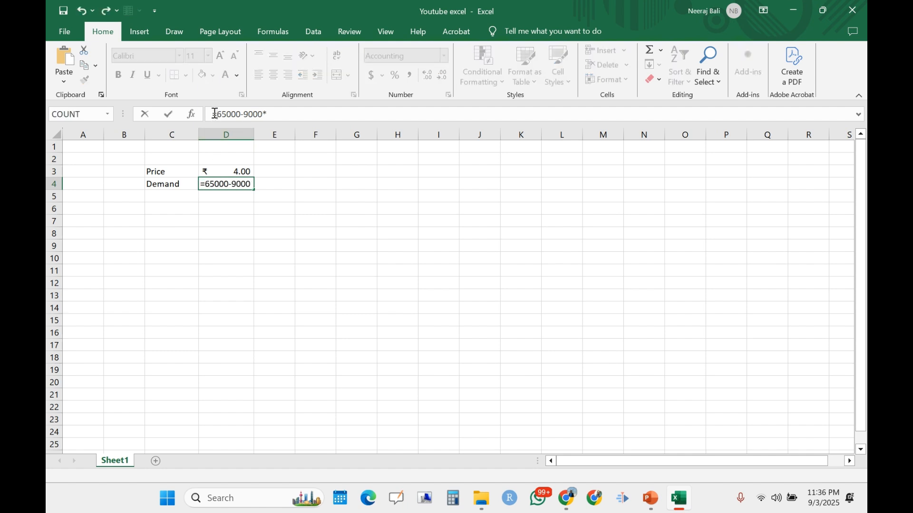
text(=)
key(Return)
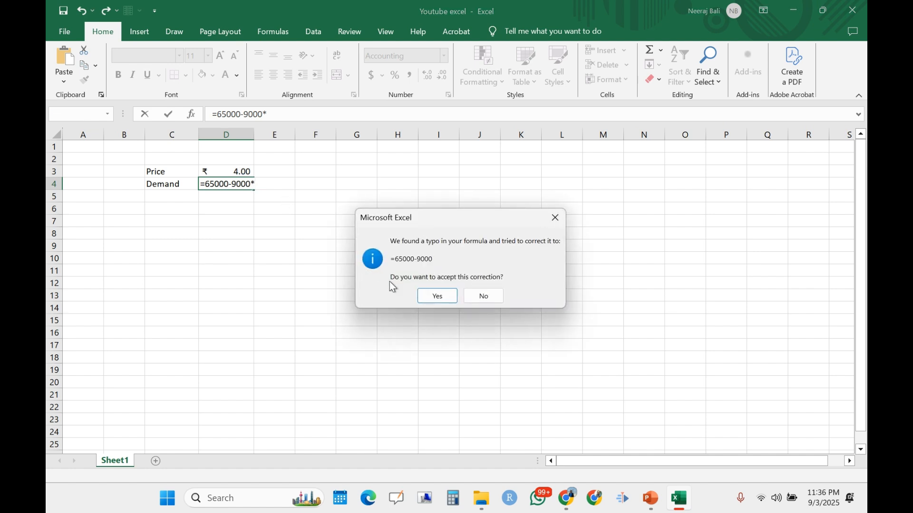
click(477, 298)
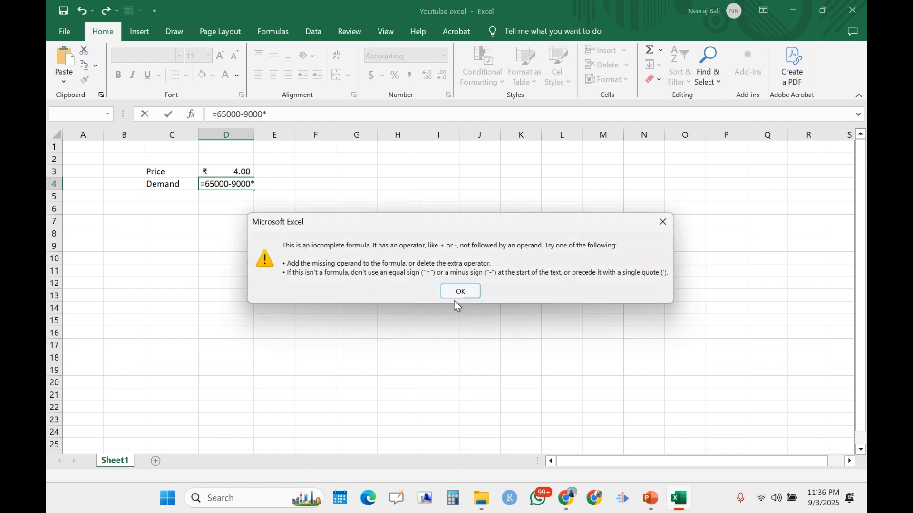
click(460, 292)
- Complete the Demand formula in D4 as =65000-9000*D3, referencing the price cell
click(244, 197)
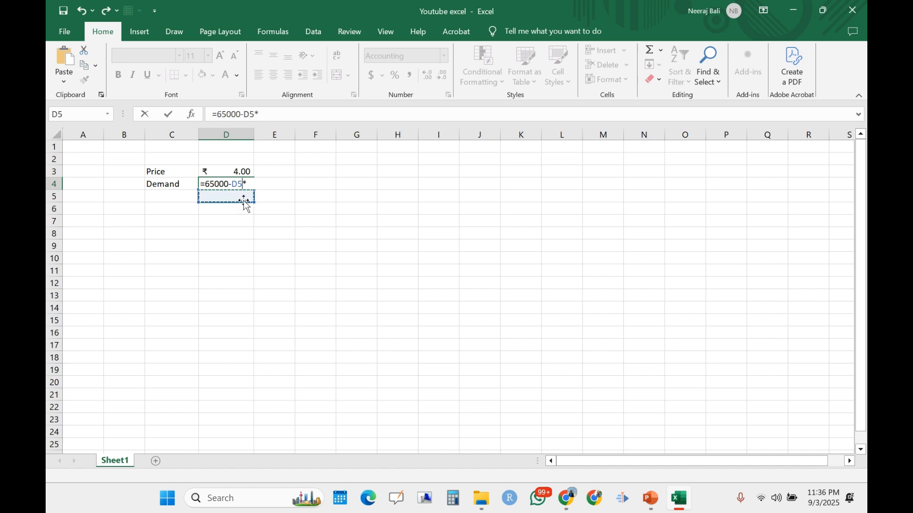
click(255, 183)
key(BackSpace)
key(BackSpace)
key(BackSpace)
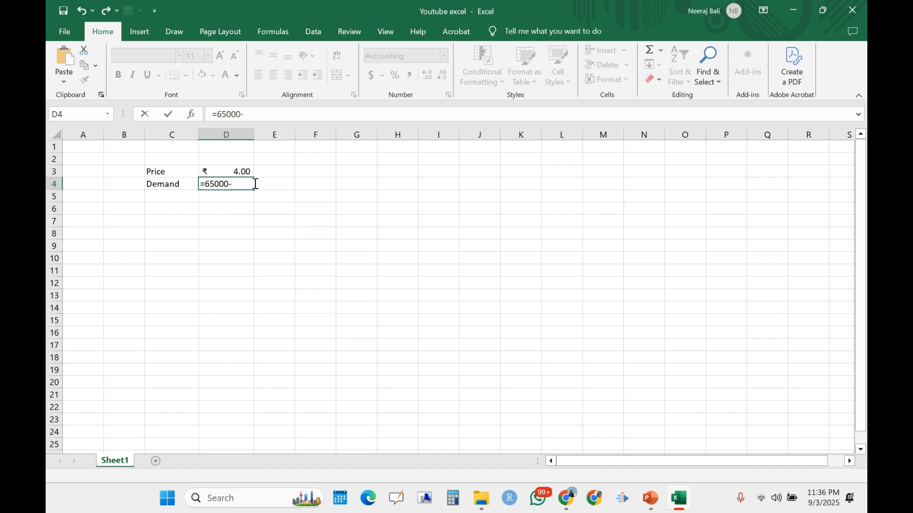
text(9000*)
click(238, 170)
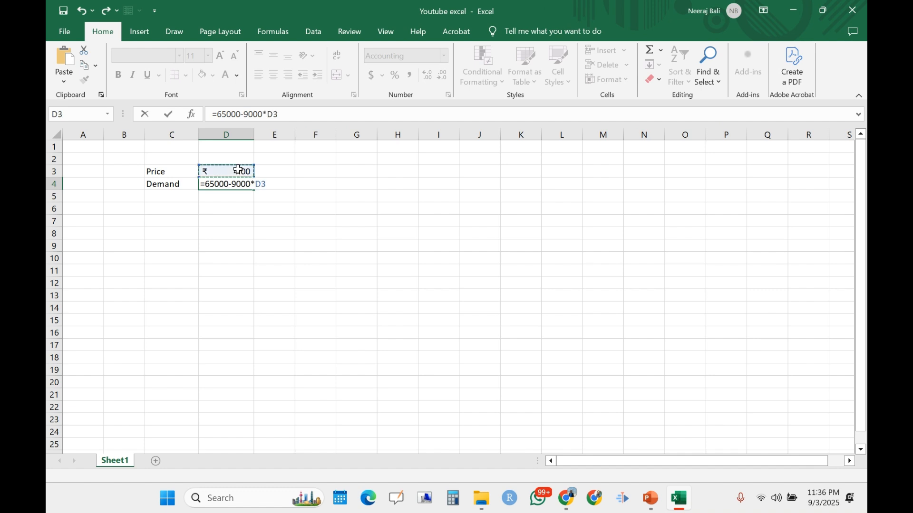
key(Return)
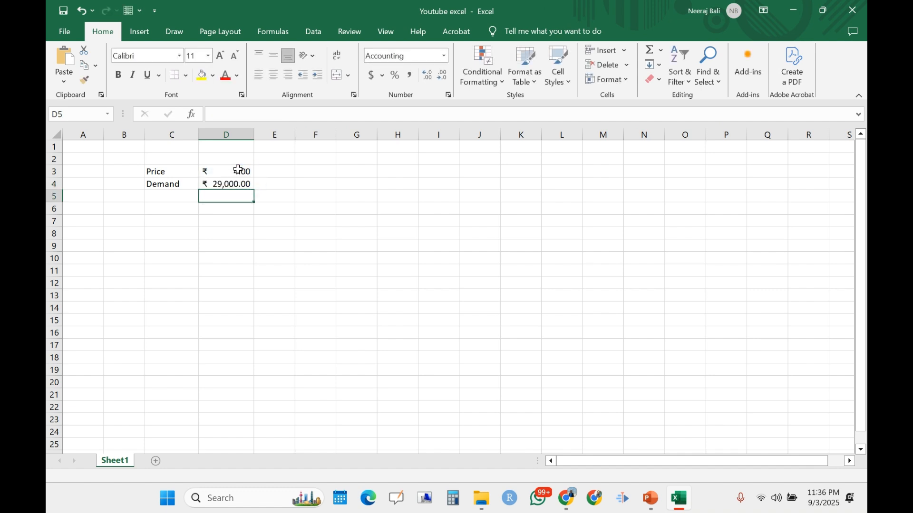
- Format the Demand value in D4 as a plain Number with 2 decimal places and no currency symbol
click(230, 186)
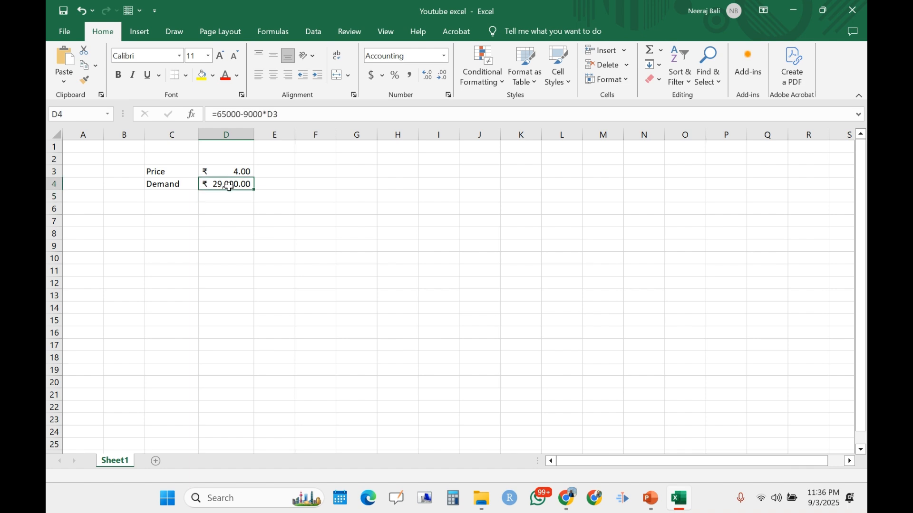
click(372, 76)
click(382, 77)
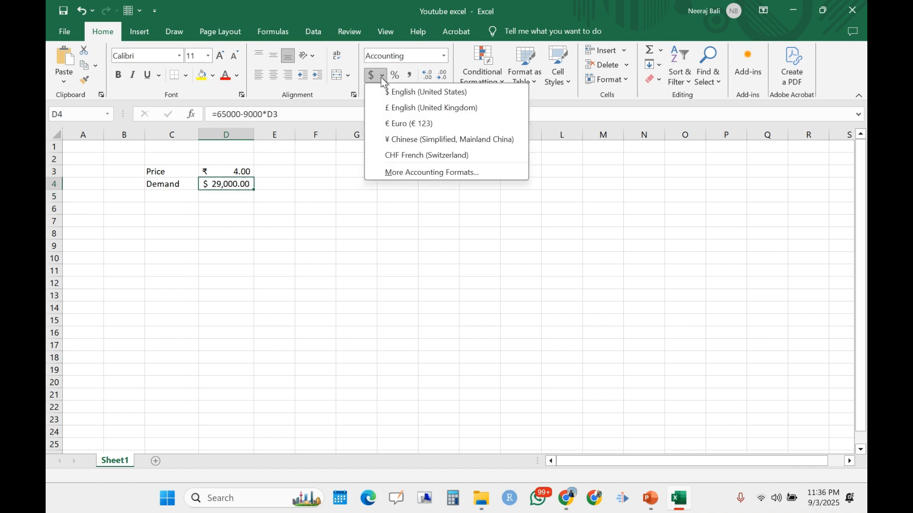
click(416, 173)
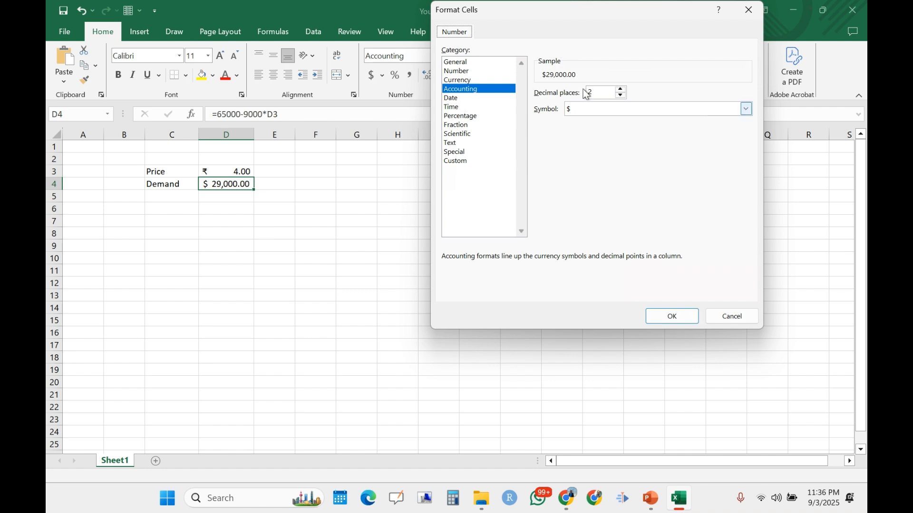
click(468, 72)
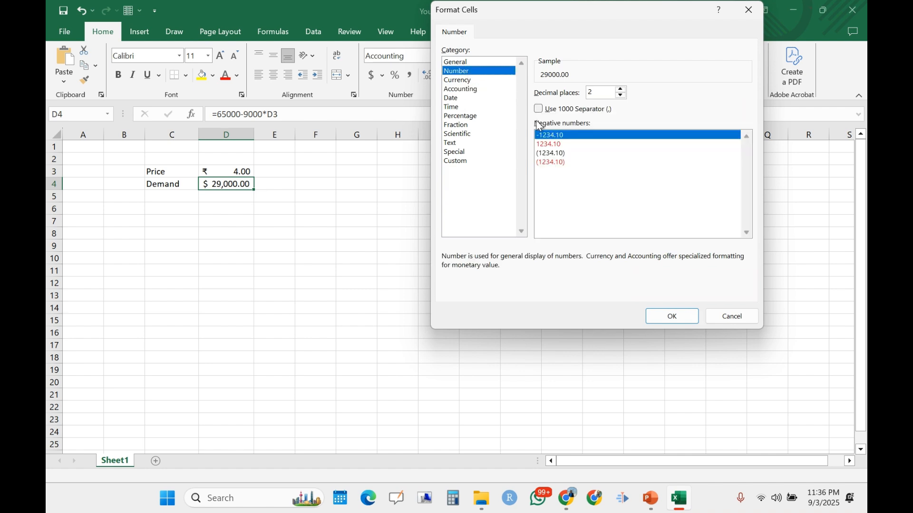
click(672, 317)
click(609, 269)
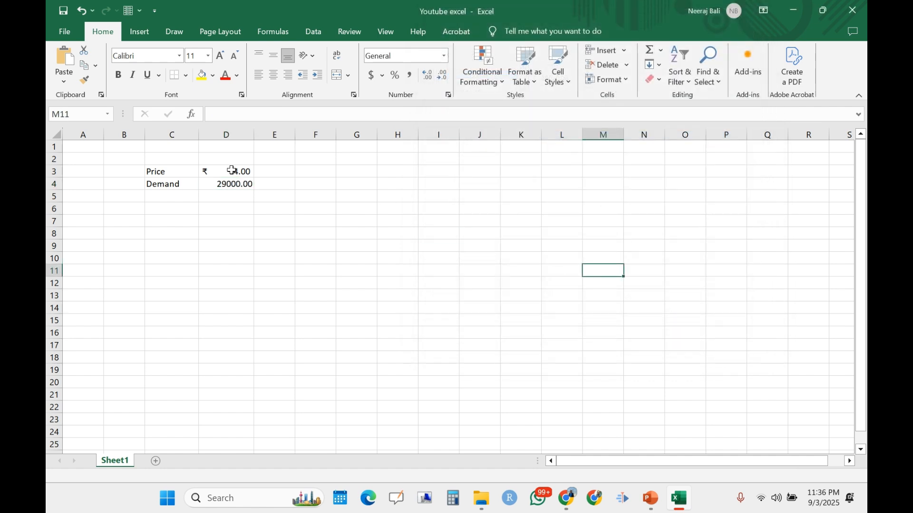
- Check the Demand formula against the price cell, and set the price in D3 to 5 to test it
click(223, 185)
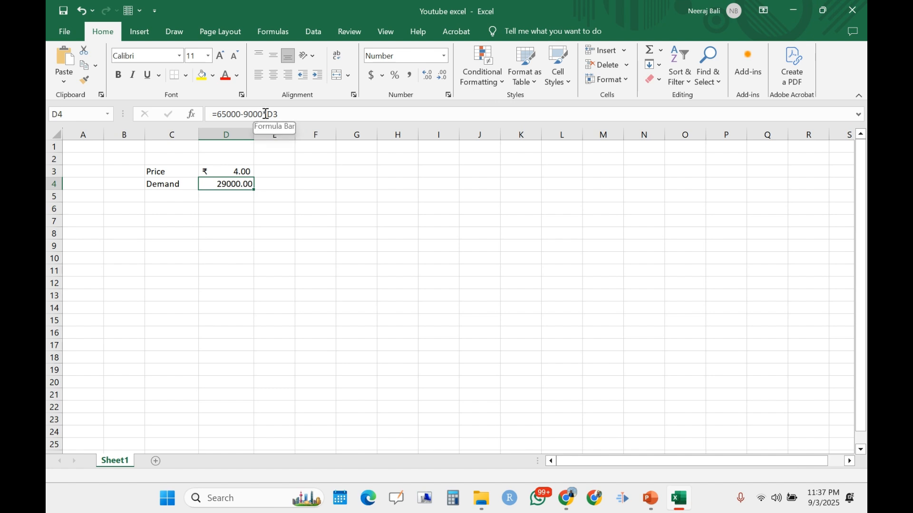
click(229, 171)
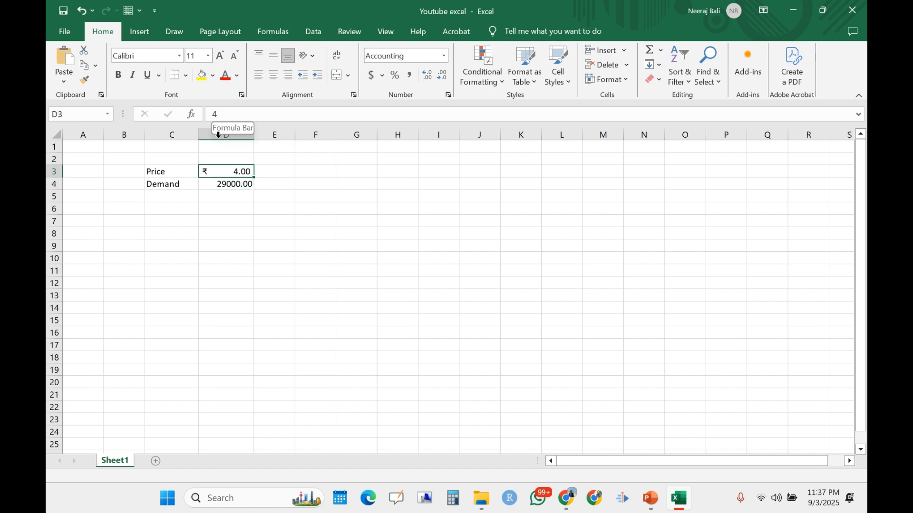
click(228, 185)
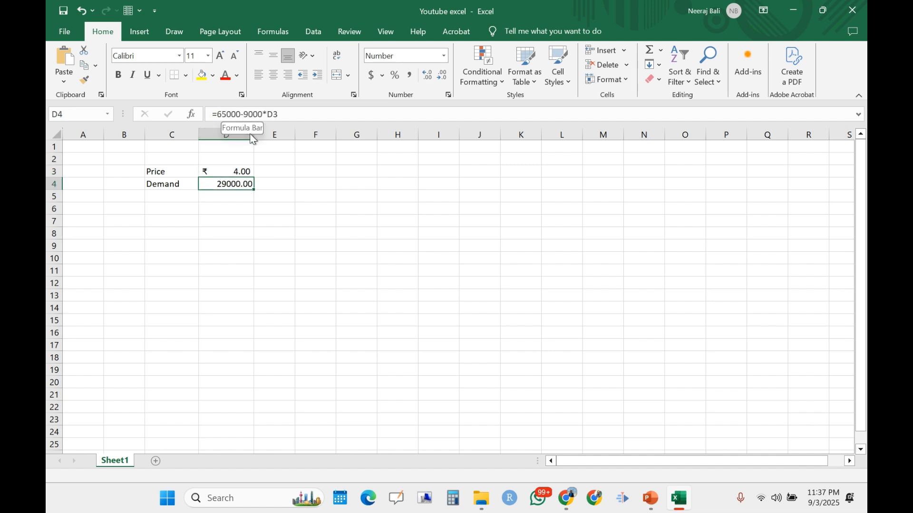
click(238, 172)
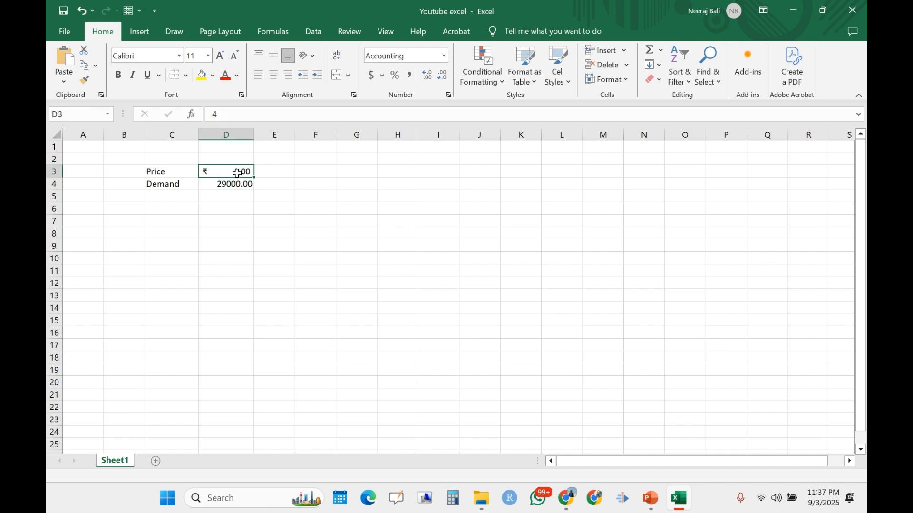
click(226, 115)
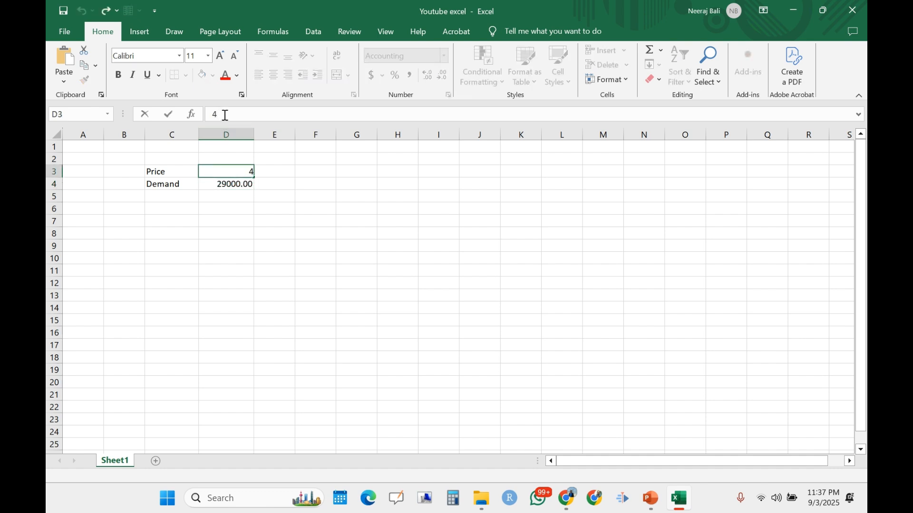
key(BackSpace)
text(5)
click(289, 216)
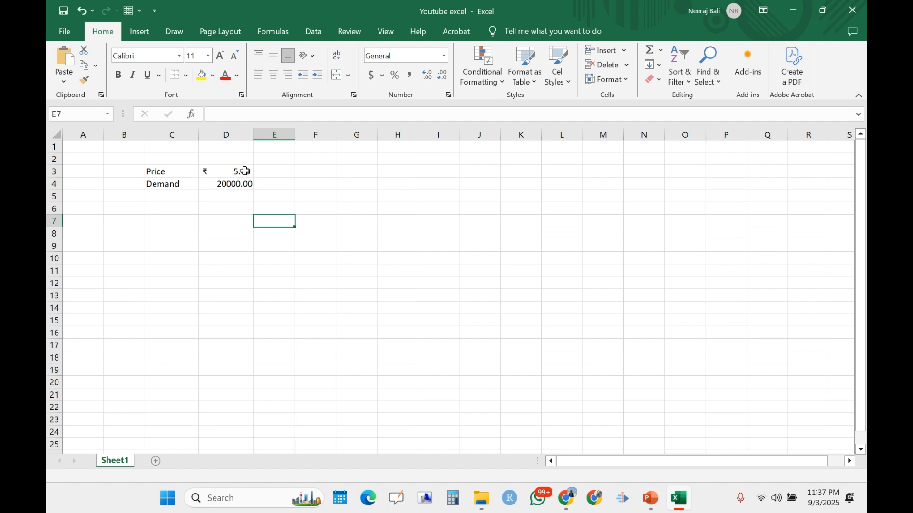
- Review the recalculated demand in D4 and set the price in D3 back to 4
click(242, 173)
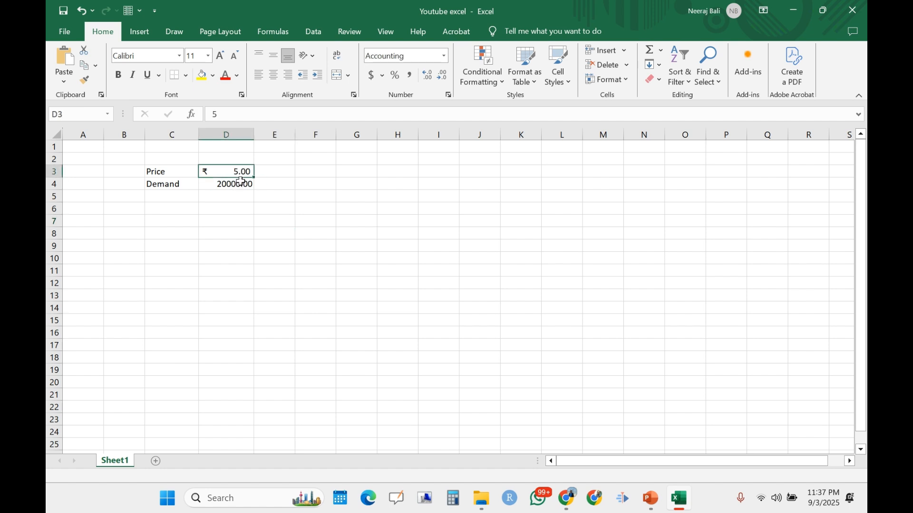
click(245, 184)
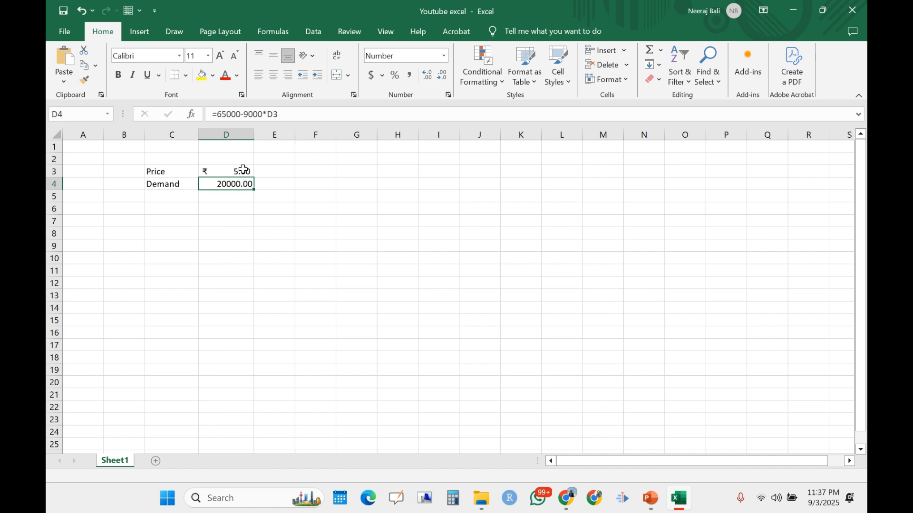
click(242, 170)
click(236, 115)
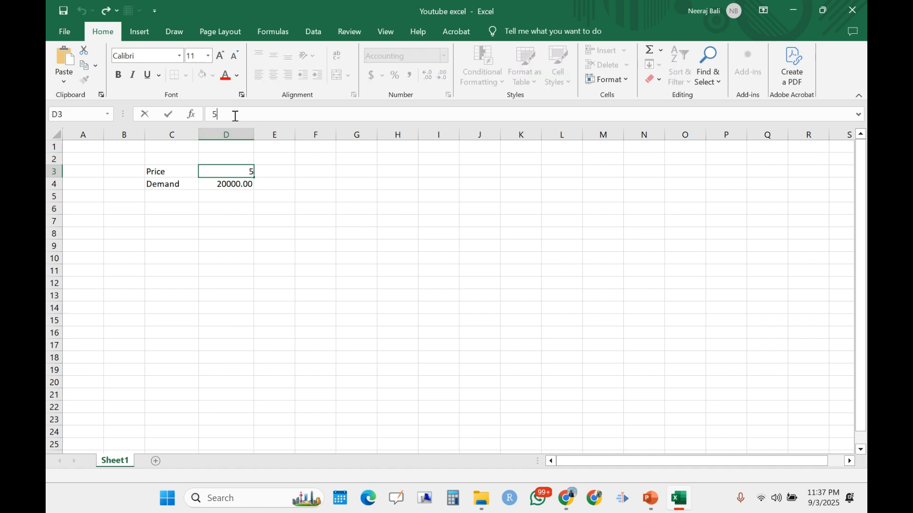
key(BackSpace)
text(4)
click(224, 208)
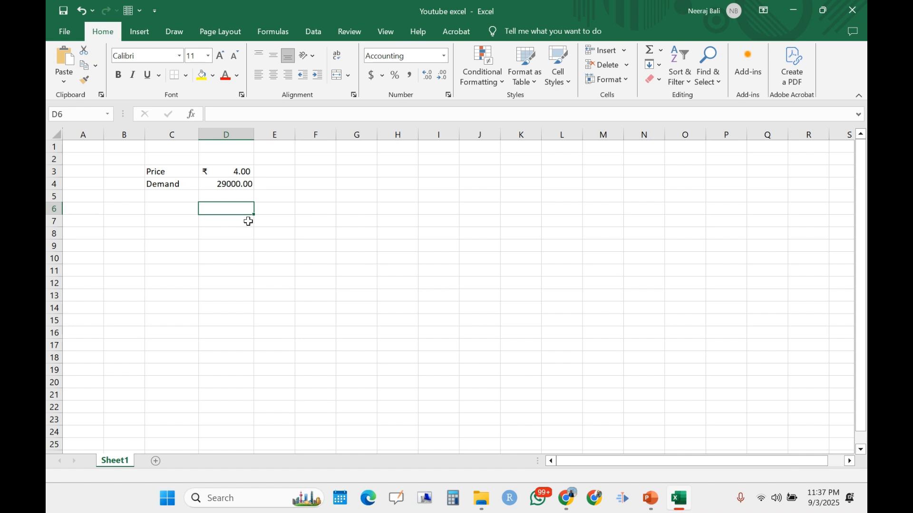
- Label cell C5 "unit cost" and enter 0.45 as its value in D5
click(150, 195)
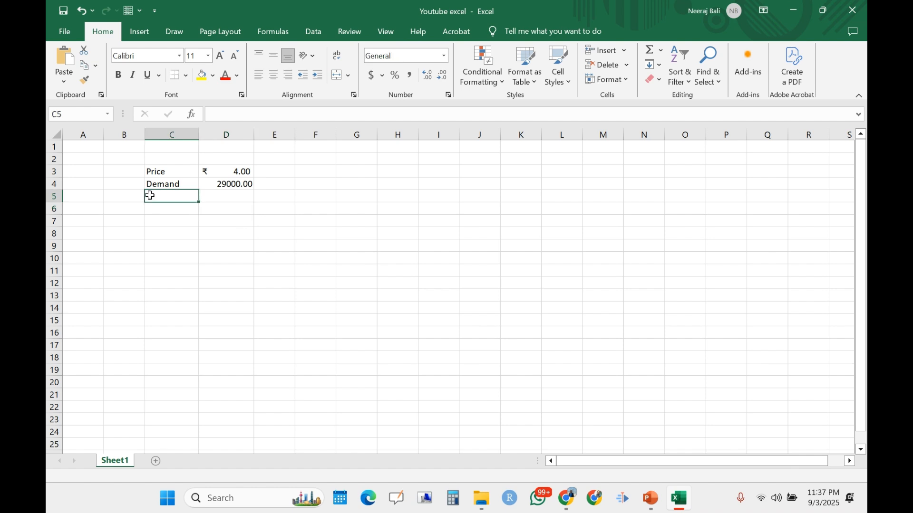
text(unit )
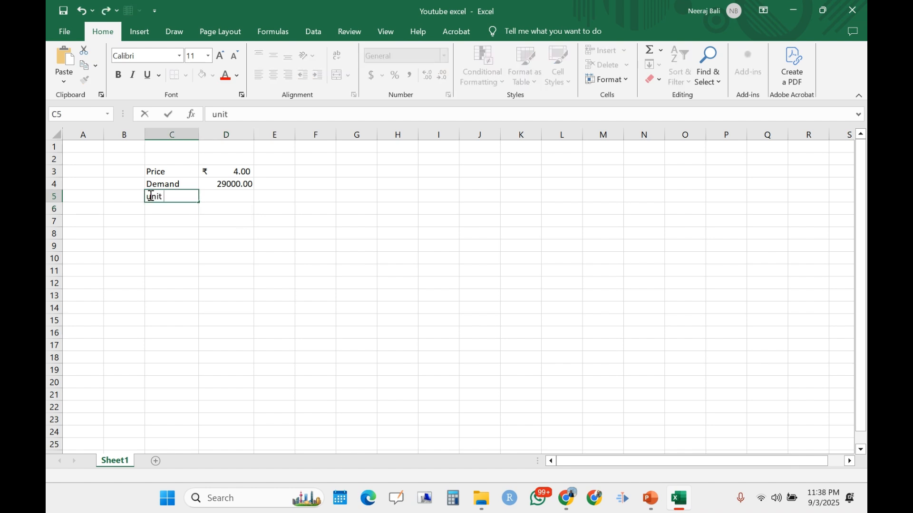
text(cost)
click(233, 198)
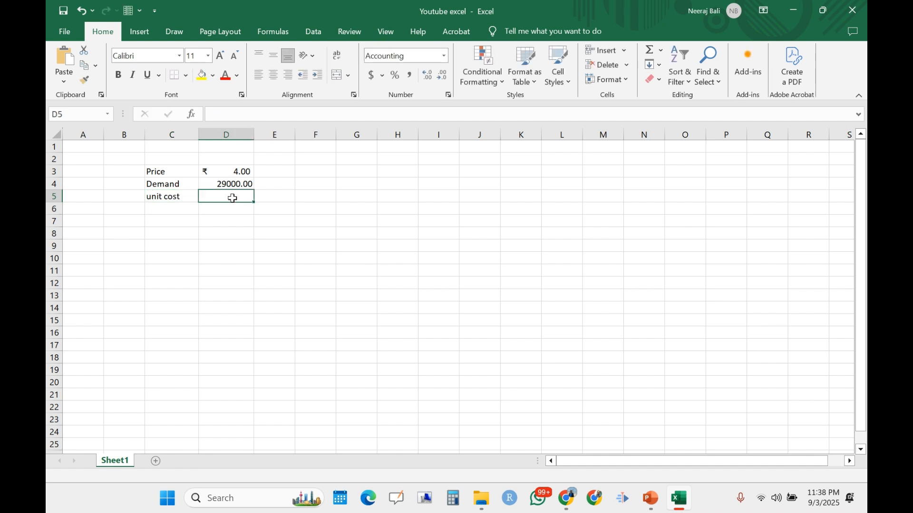
text(,4)
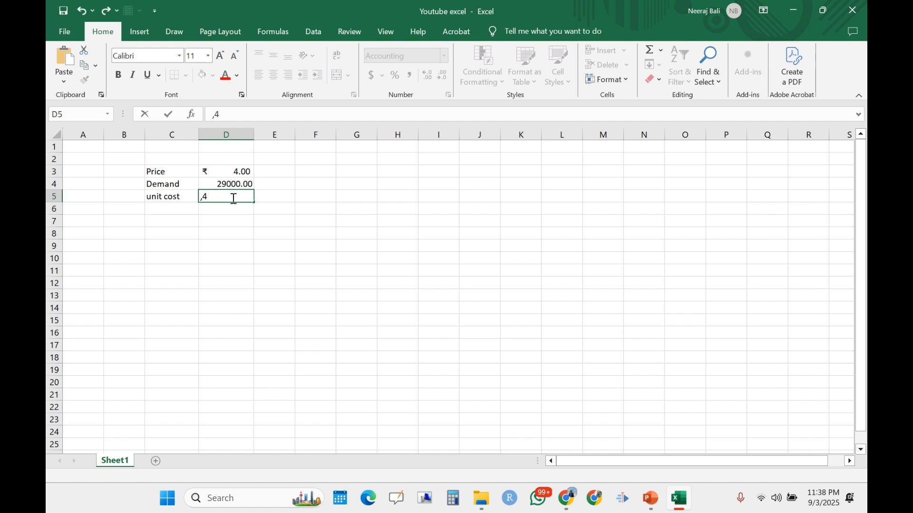
key(BackSpace)
text(.45)
key(Return)
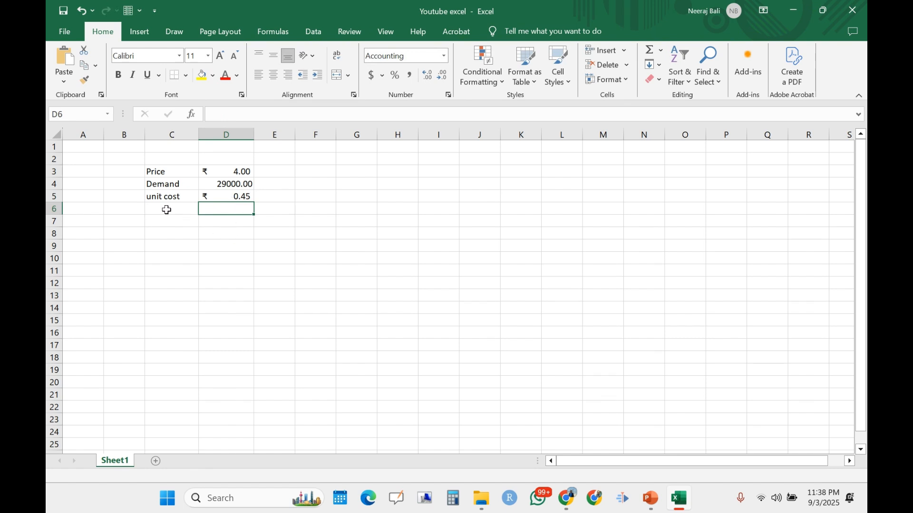
- Label cell C6 "Fixed cost" and enter 45000 as its value in D6
click(166, 210)
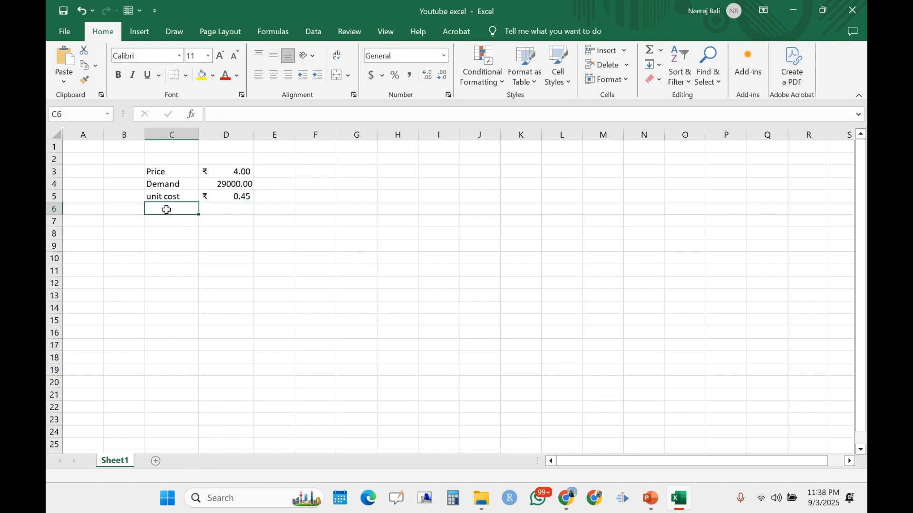
text(Fi)
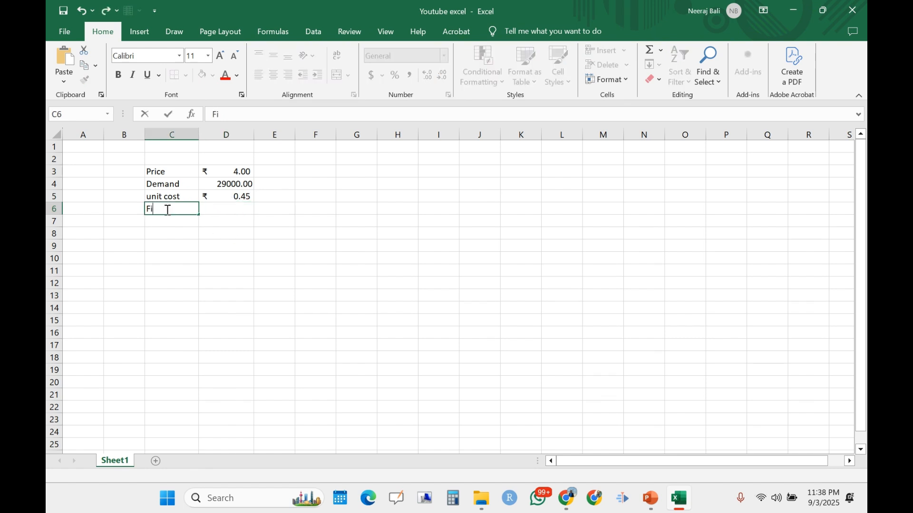
text(xed cost)
click(232, 209)
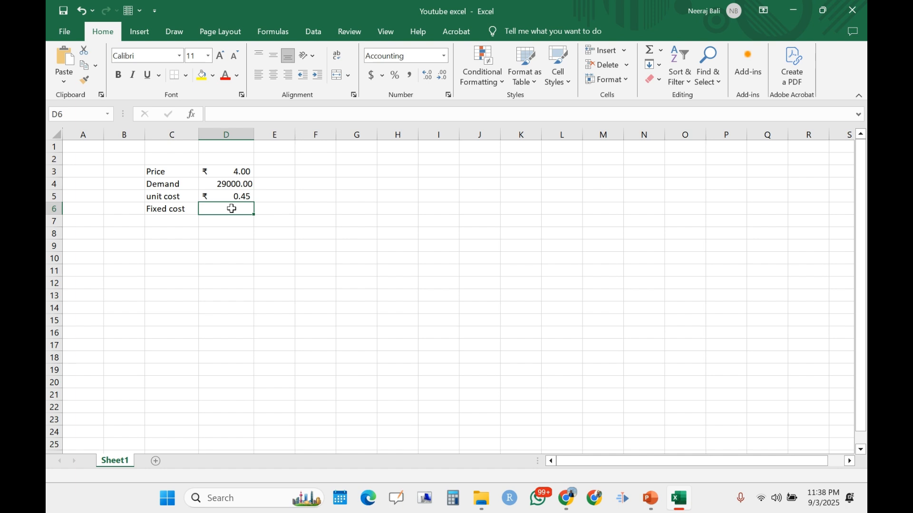
text(45000)
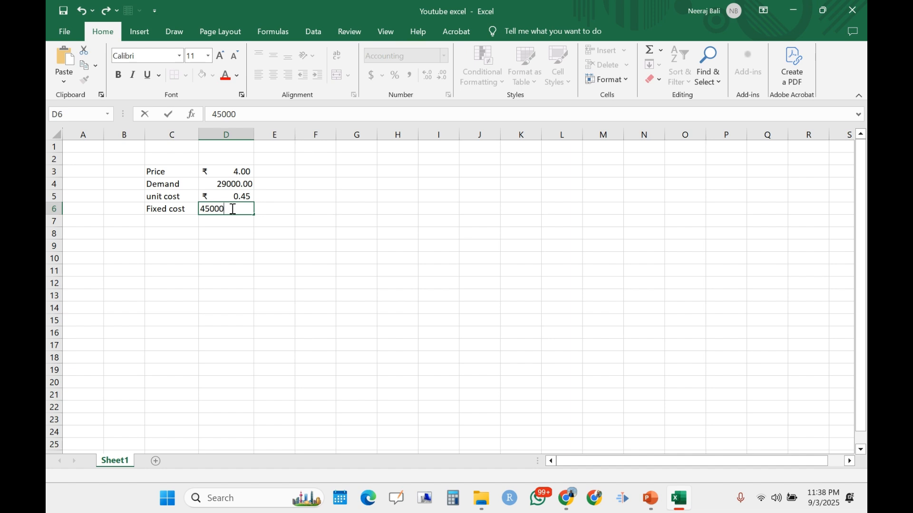
key(Return)
- Label cell C7 "Revenue" and calculate it in D7 as demand times price with the formula =D4*D3
click(175, 221)
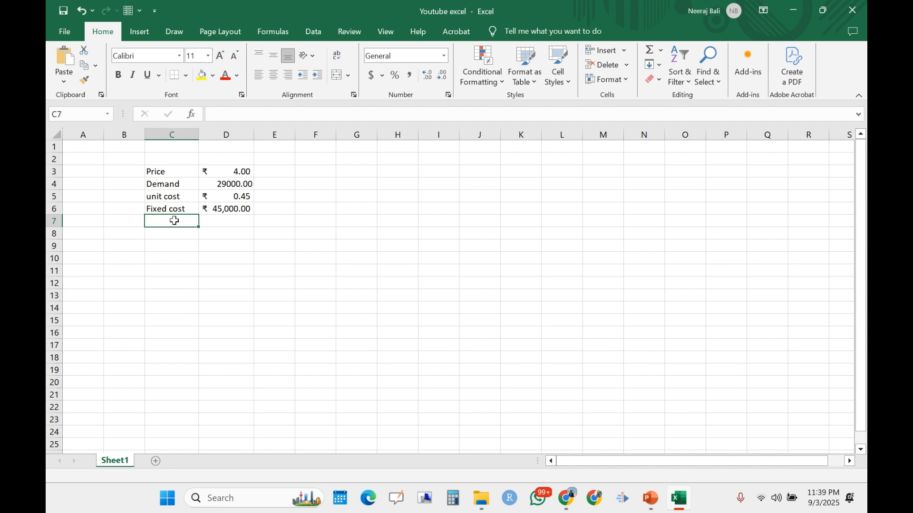
text(Reve)
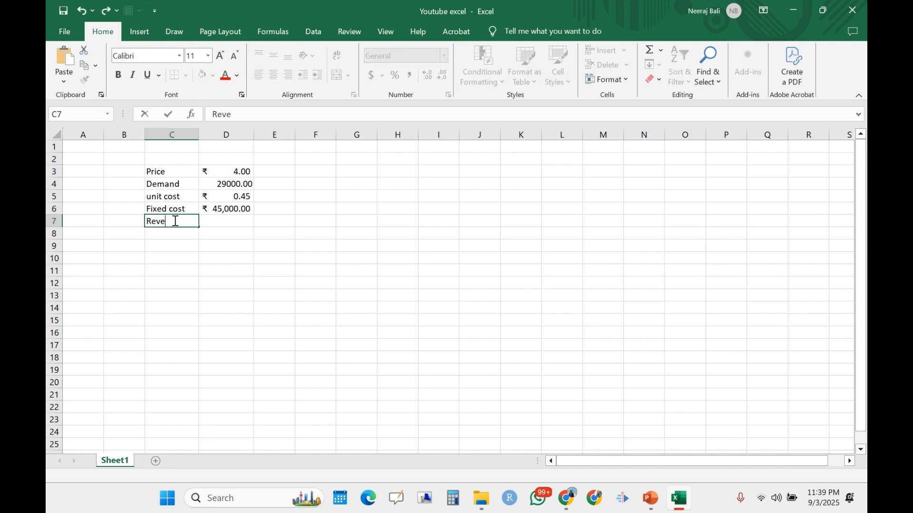
text(nue)
click(219, 217)
text(=)
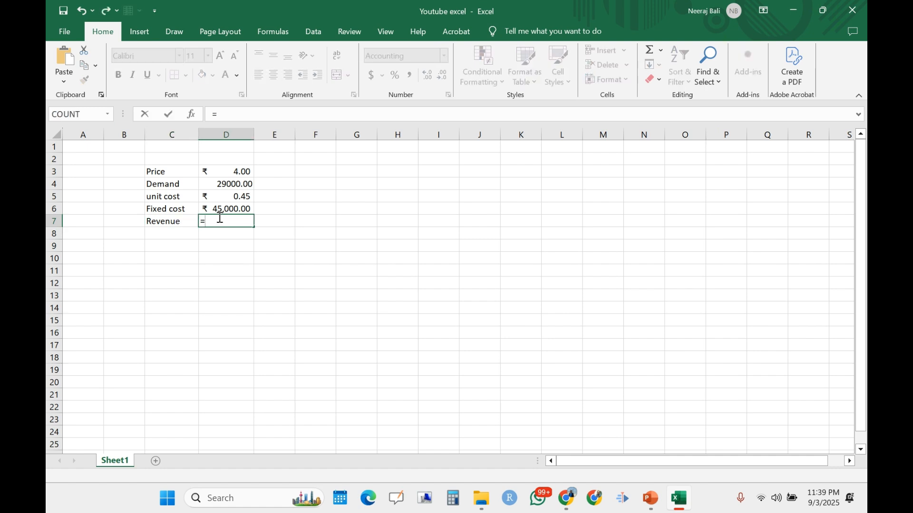
click(226, 184)
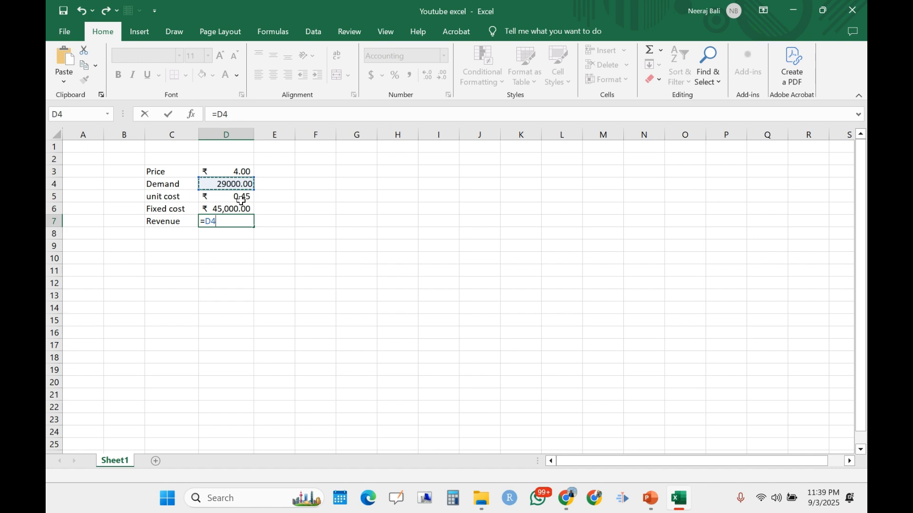
text(*)
click(218, 172)
key(Return)
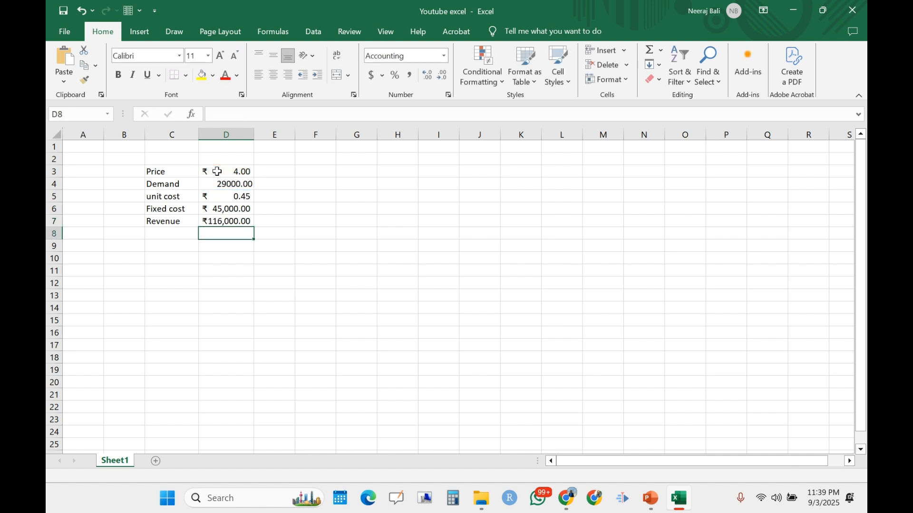
- Label cell C8 "Variable cost" and calculate it in D8 as demand times unit cost with the formula =D4*D5
click(172, 234)
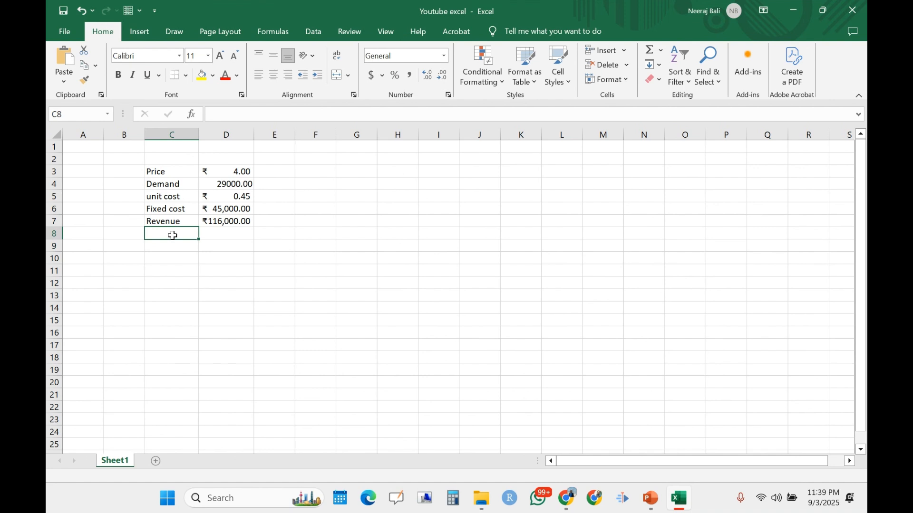
text(Va)
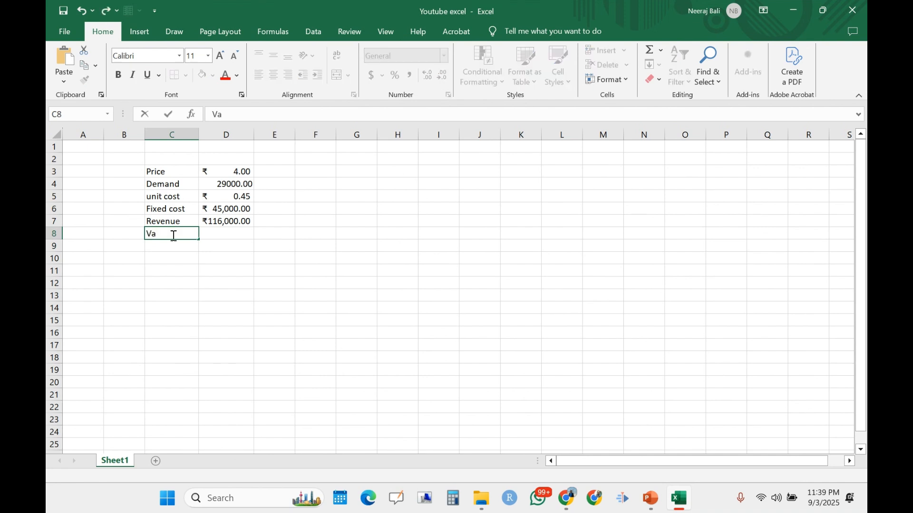
text(riable cost)
click(218, 234)
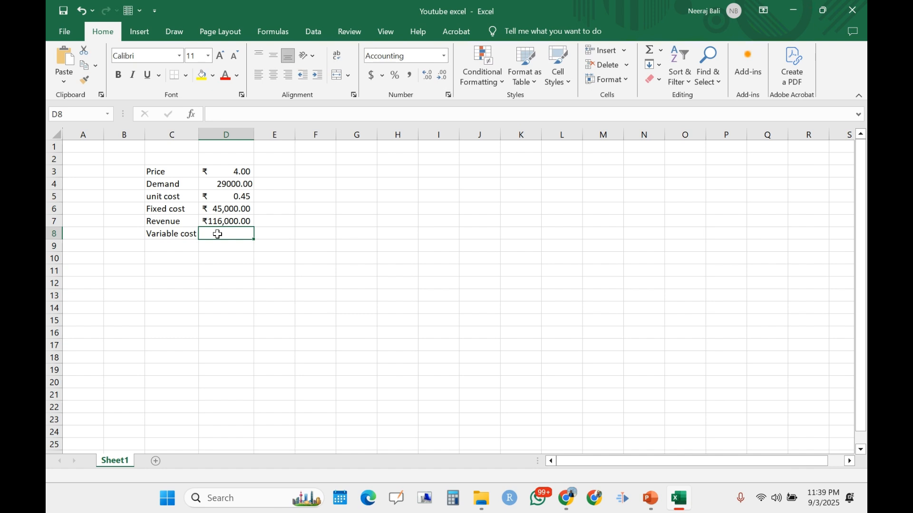
text(=)
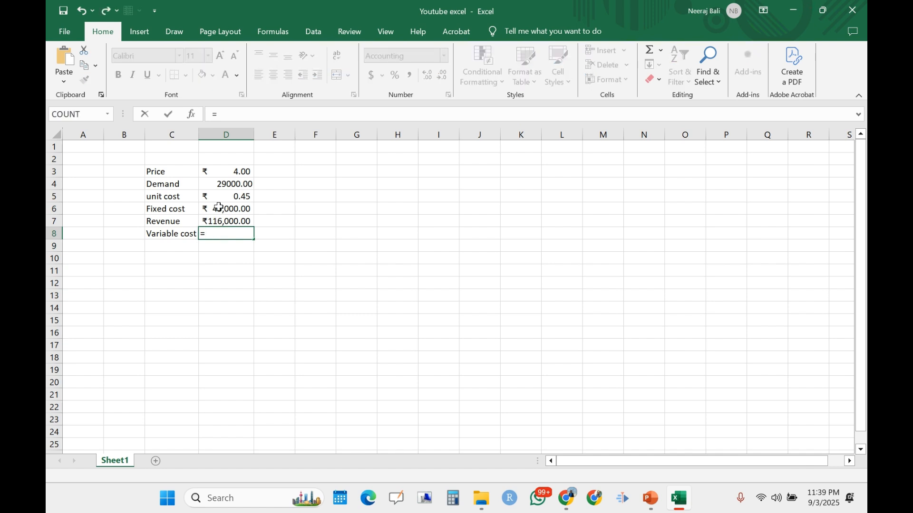
click(232, 183)
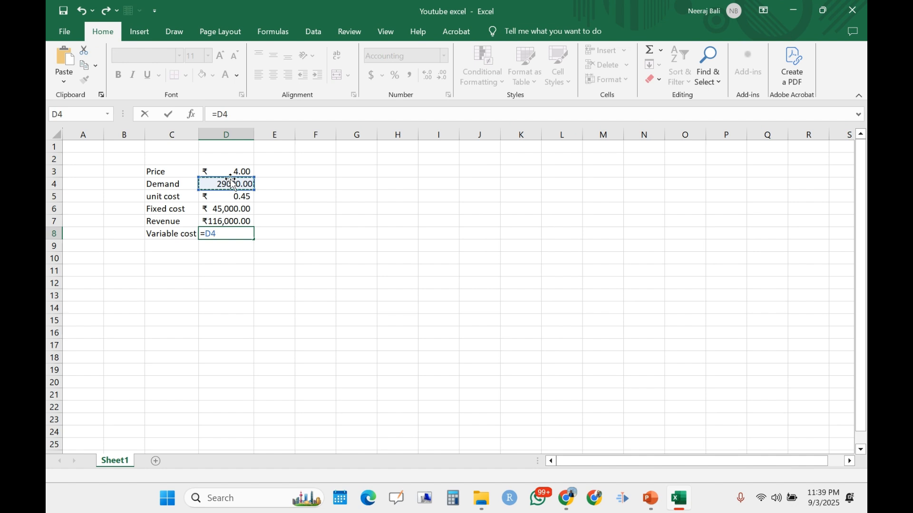
text(*)
click(232, 197)
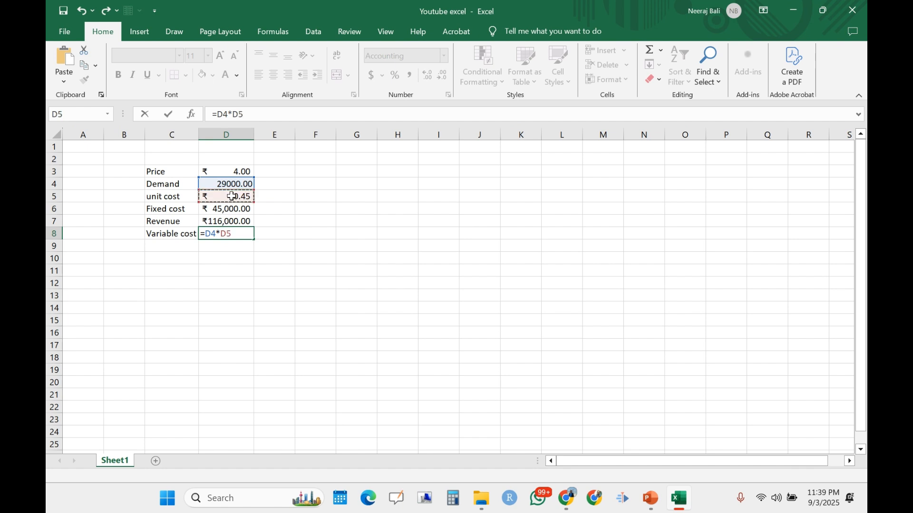
key(Return)
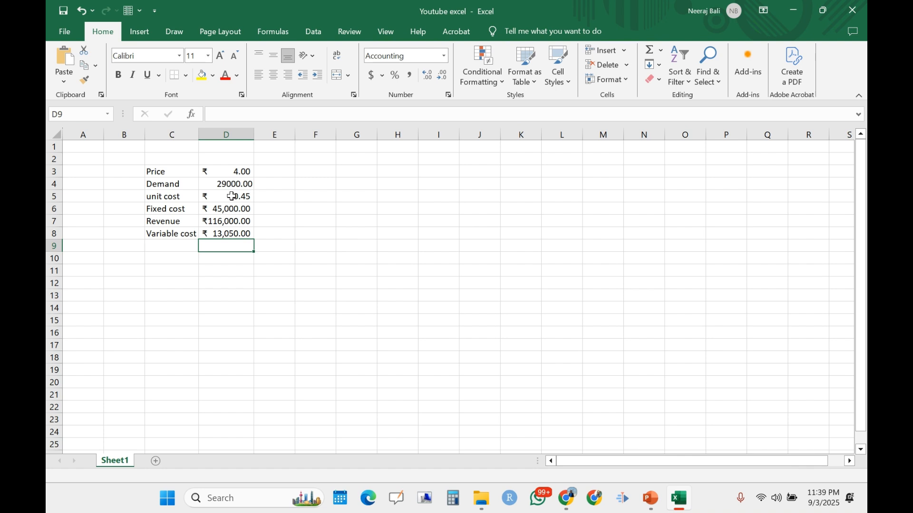
- Label cell C9 "Profit" and calculate it in D9 as revenue minus fixed and variable cost with the formula =D7-D6-D8
click(159, 251)
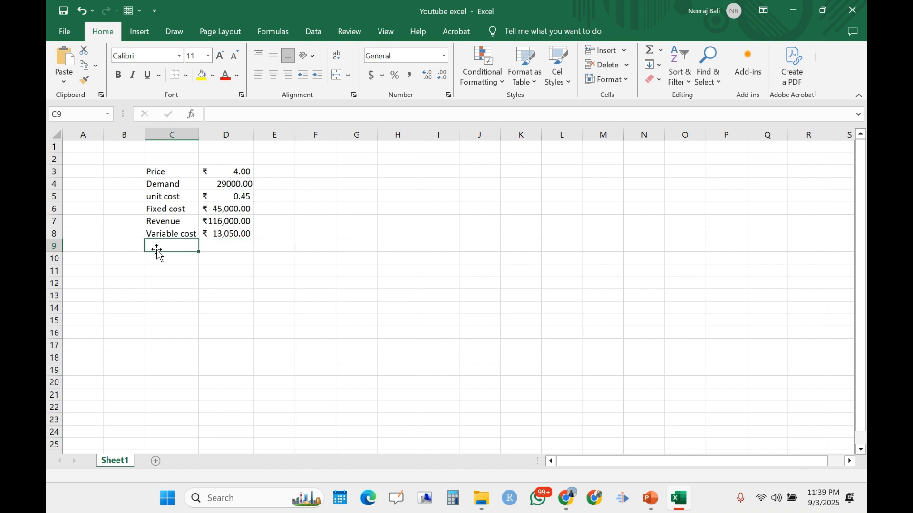
text(Profit)
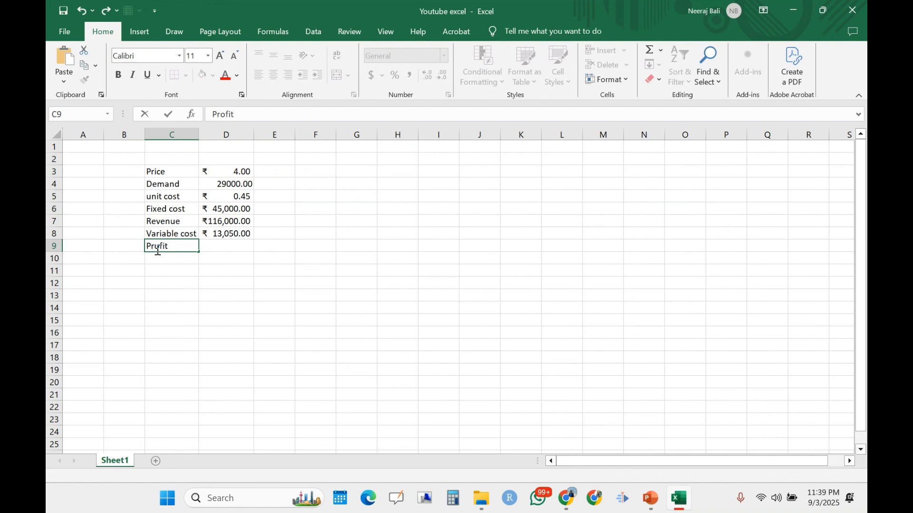
click(215, 247)
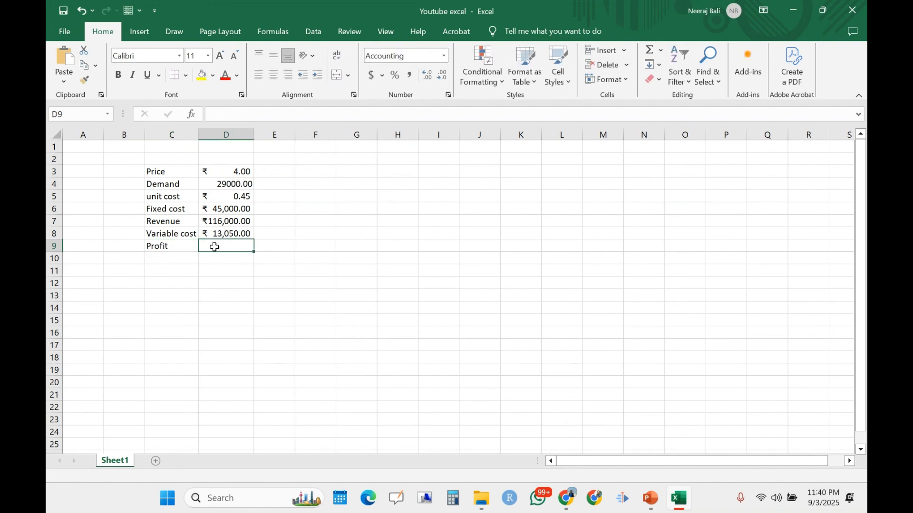
text(=)
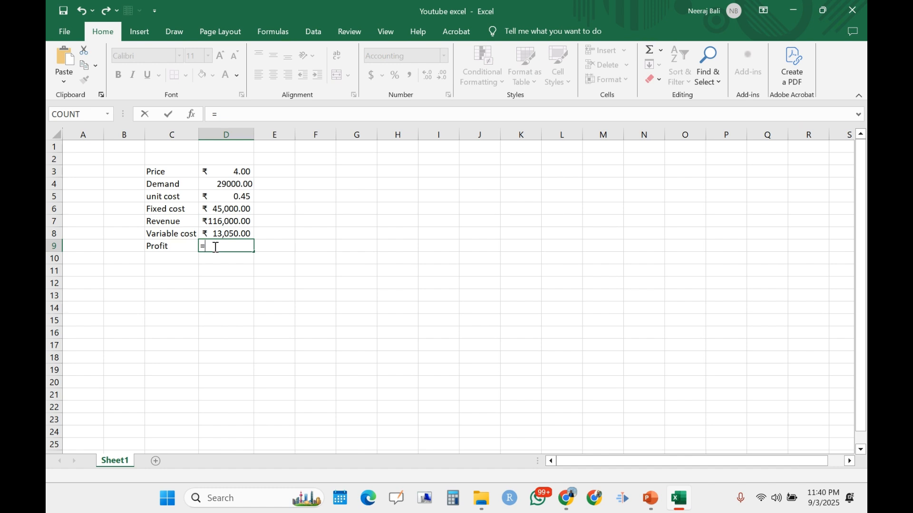
click(229, 222)
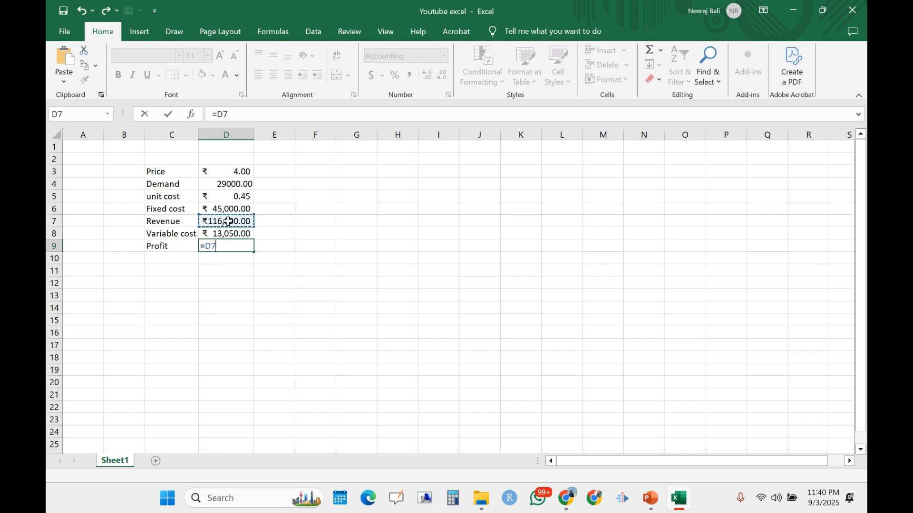
text(-)
click(222, 212)
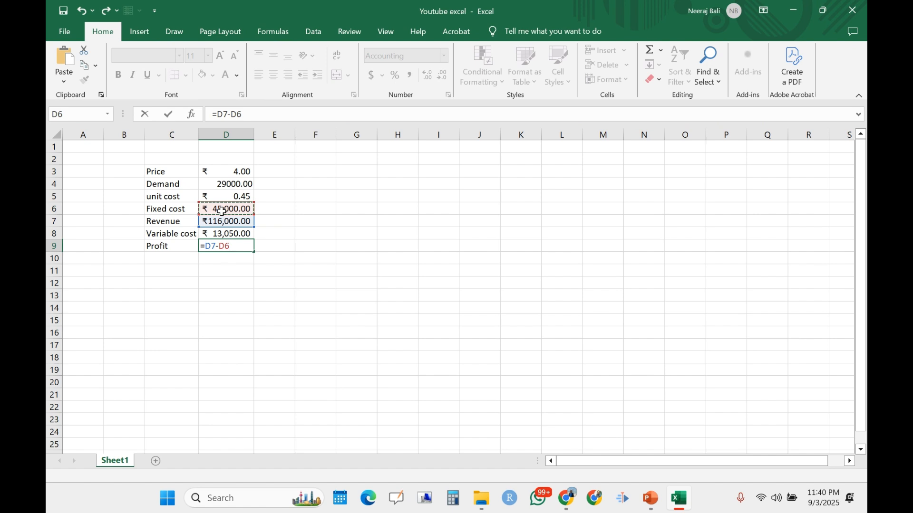
text(-)
click(217, 233)
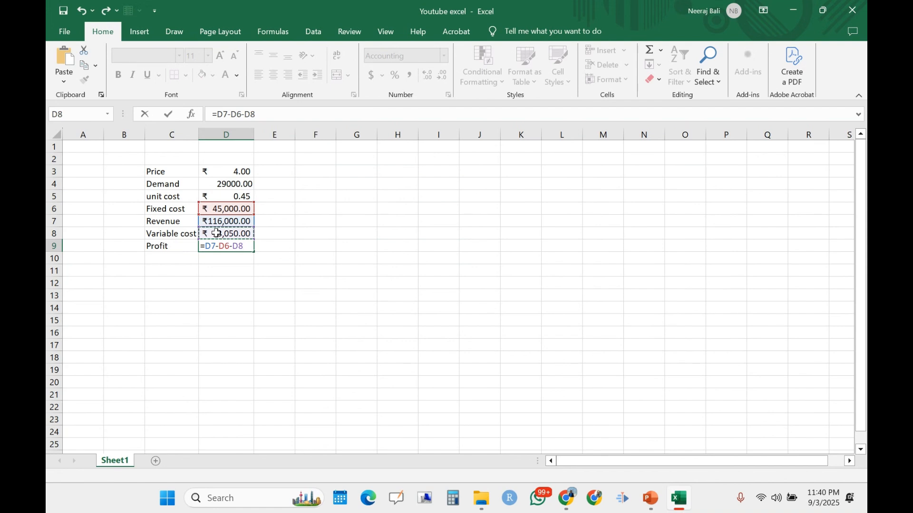
key(Return)
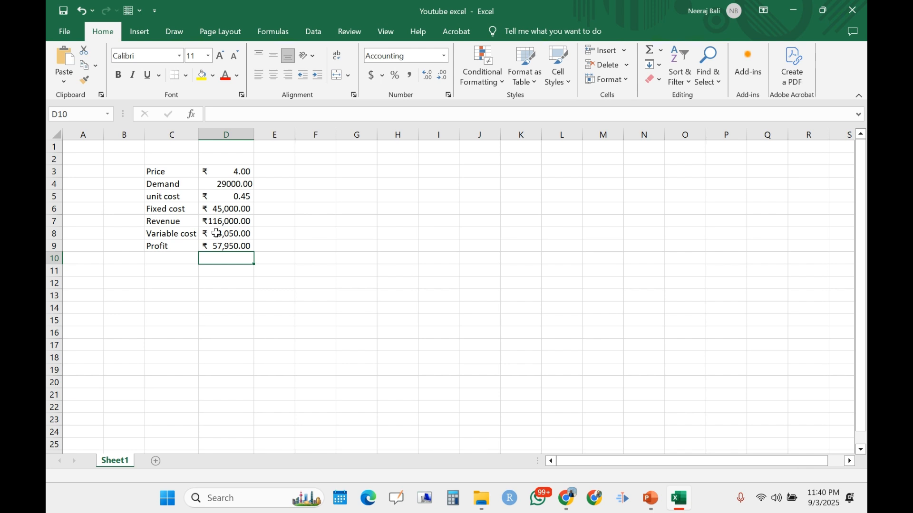
click(241, 172)
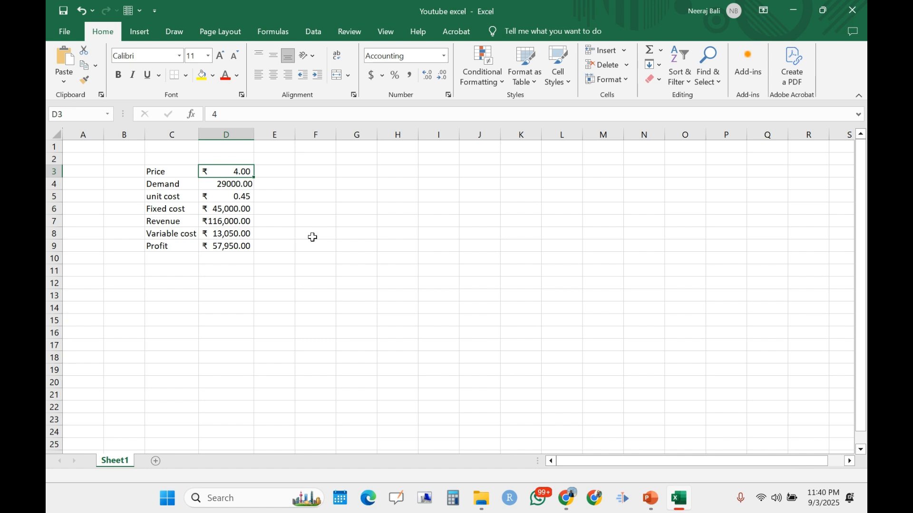
click(315, 33)
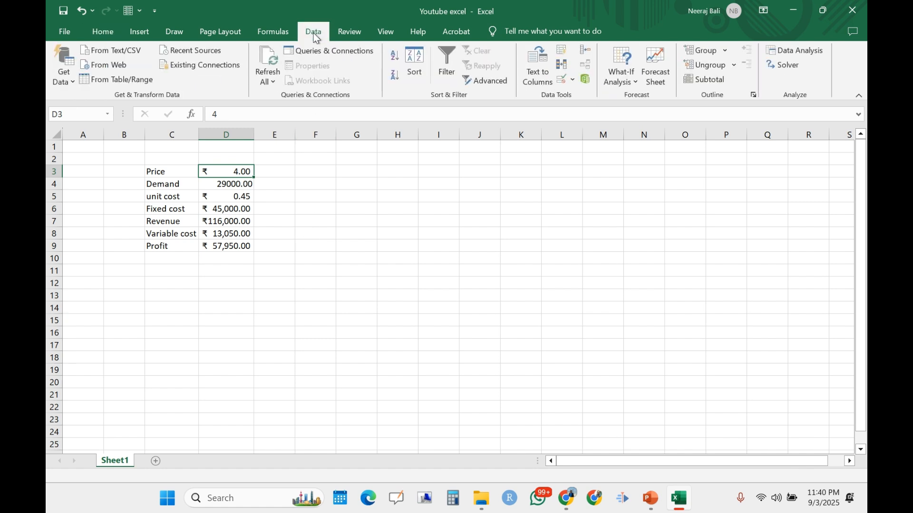
click(636, 82)
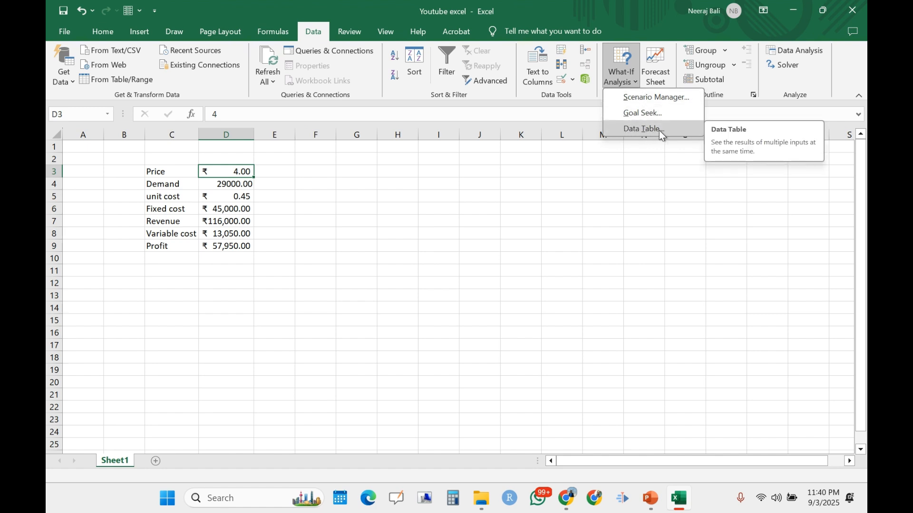
click(565, 229)
- Enter the heading "Prices" in cell E11 below the pricing model
click(291, 279)
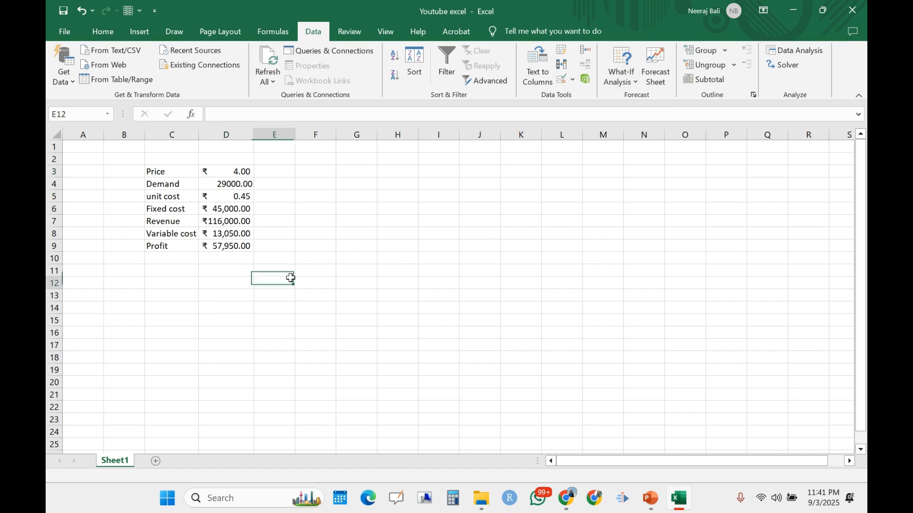
click(289, 270)
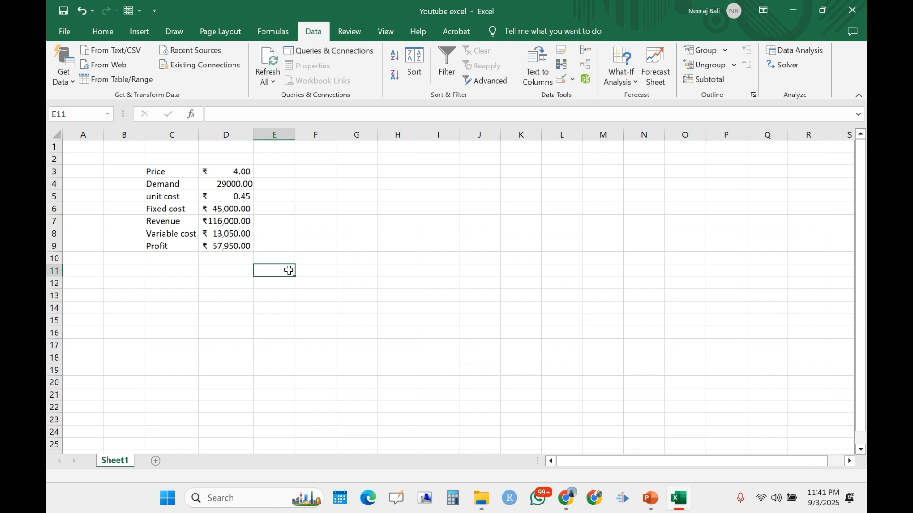
text(Pri)
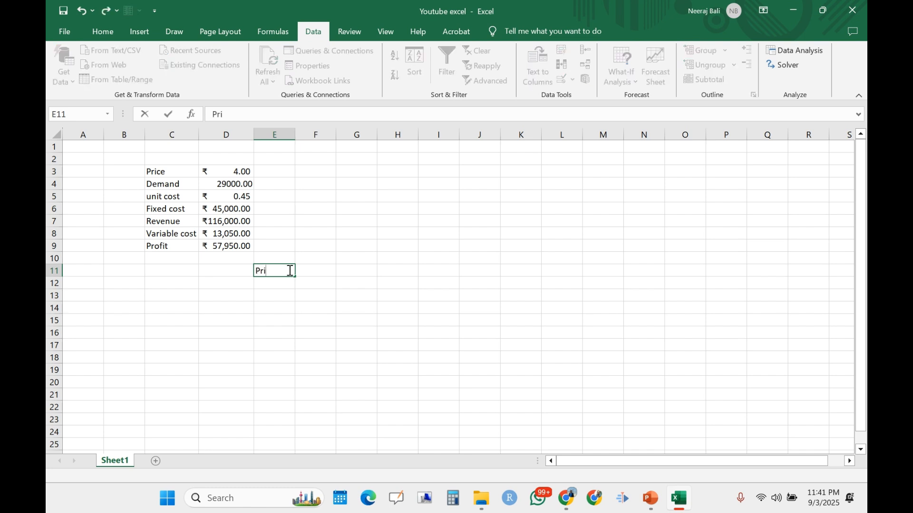
text(ces)
- Enter prices 1 in F12 and 1.25 in F13, and extend the series in 0.25 increments down to F24
click(309, 284)
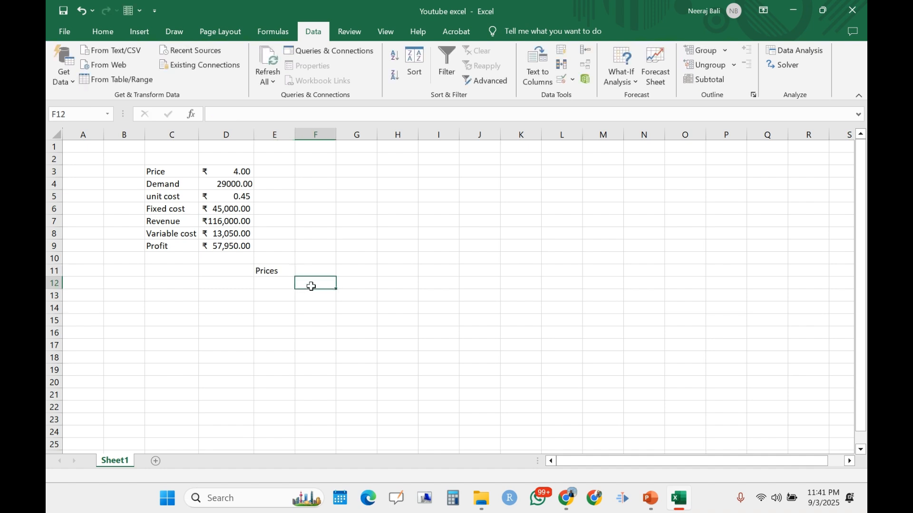
text(1)
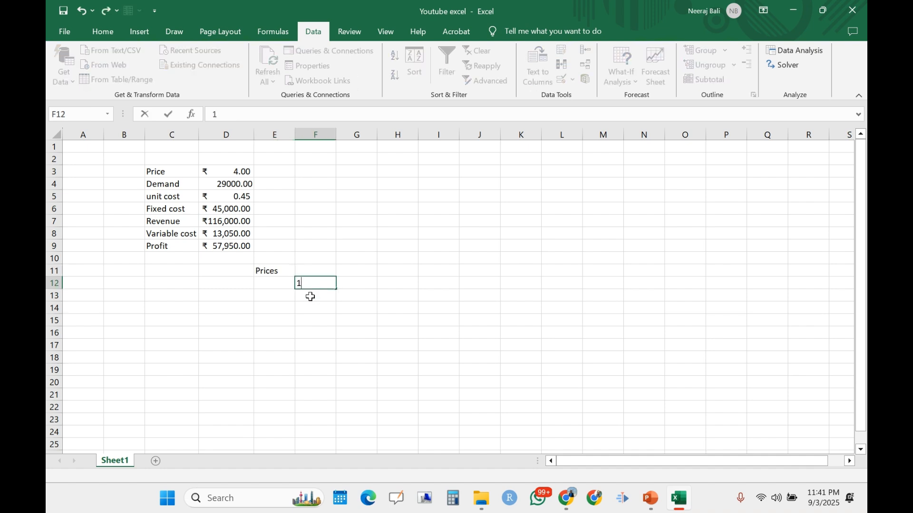
text(1,25)
key(BackSpace)
key(BackSpace)
key(BackSpace)
key(BackSpace)
key(Return)
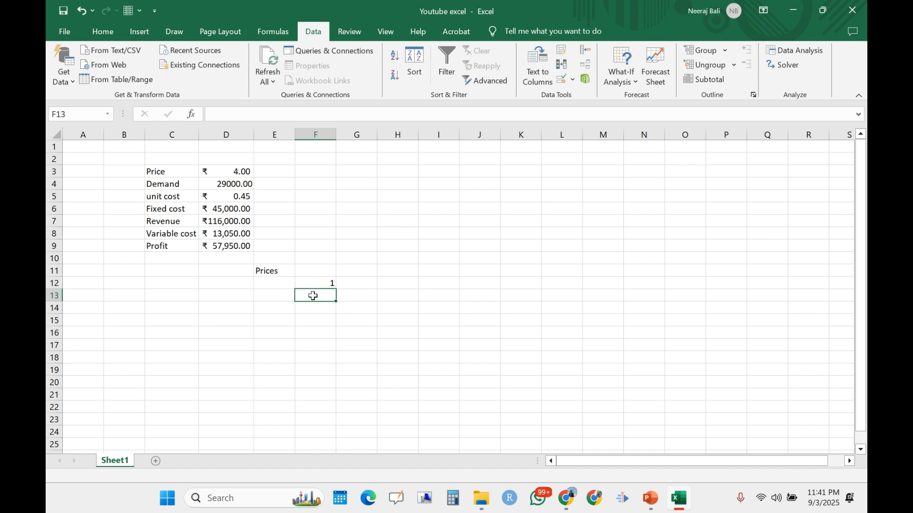
text(1.25)
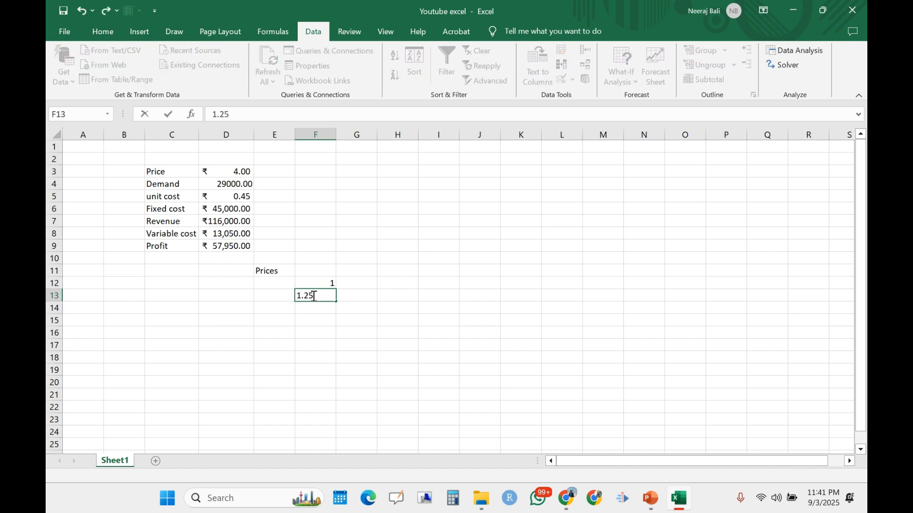
key(Return)
drag(326, 285, 329, 434)
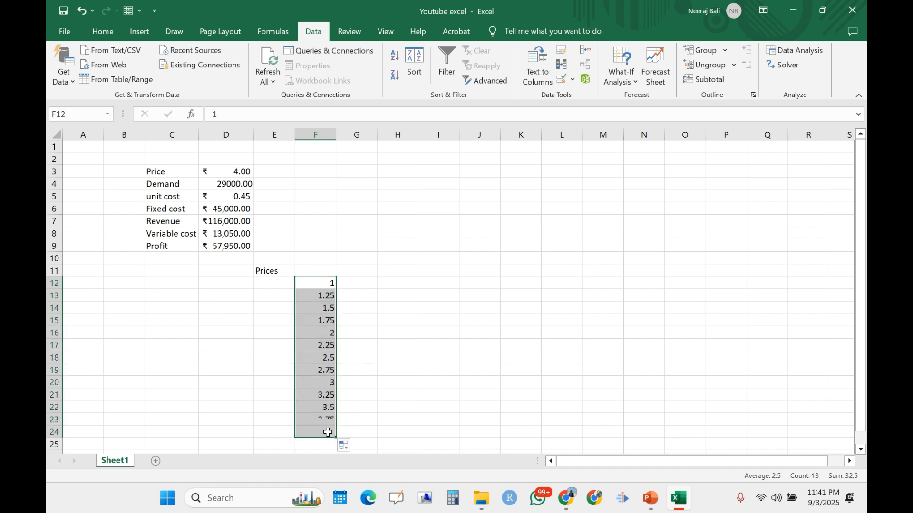
- Link cell H11 to the model's profit with the formula =D9 and enter the heading "Profit" above it in H10
click(389, 419)
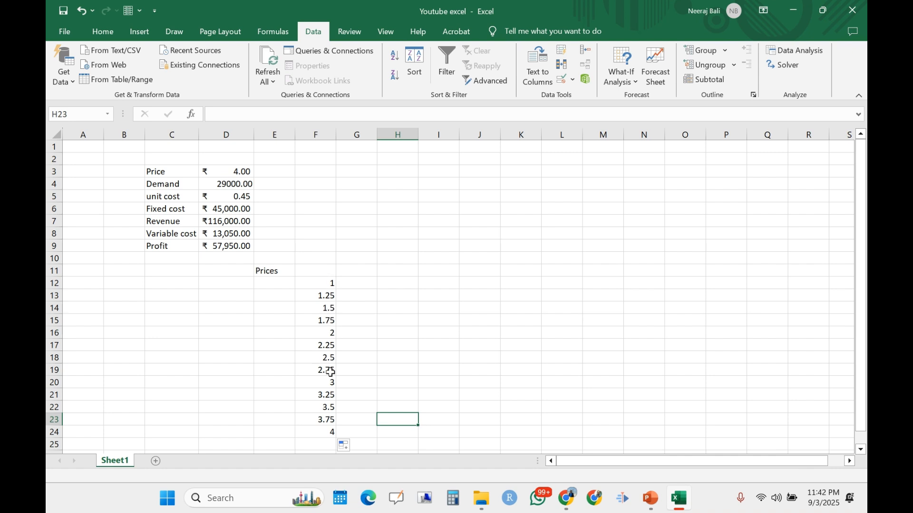
click(395, 272)
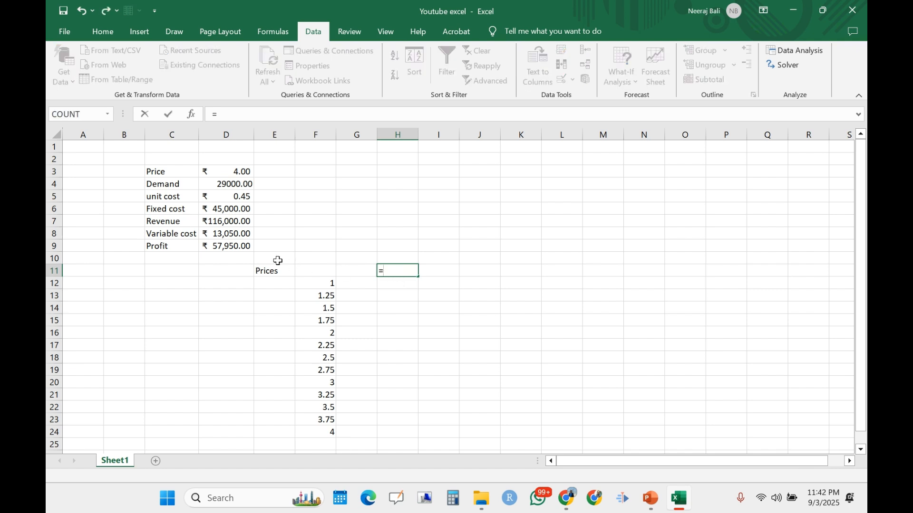
click(233, 246)
key(Return)
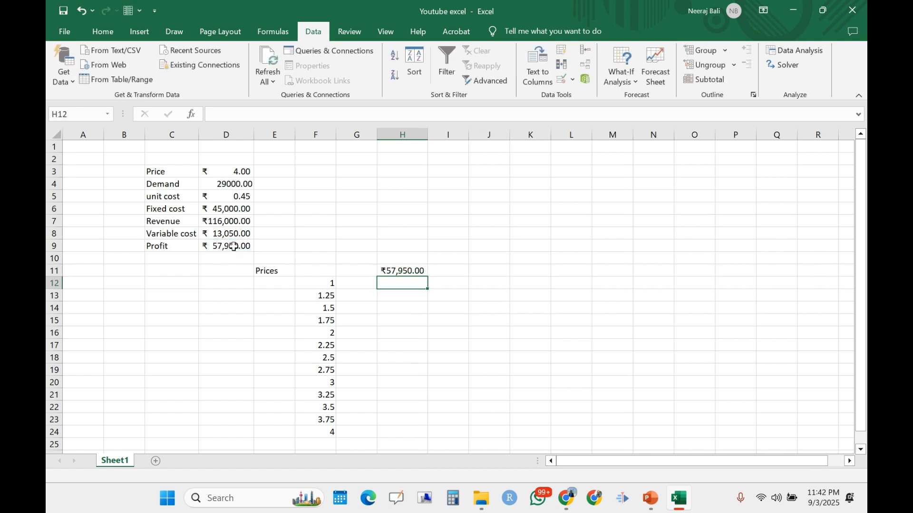
click(398, 258)
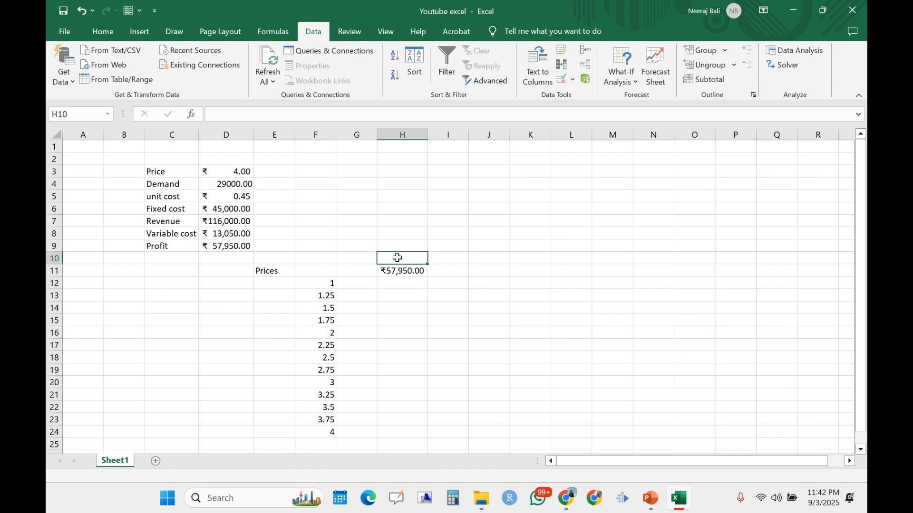
text(Profit)
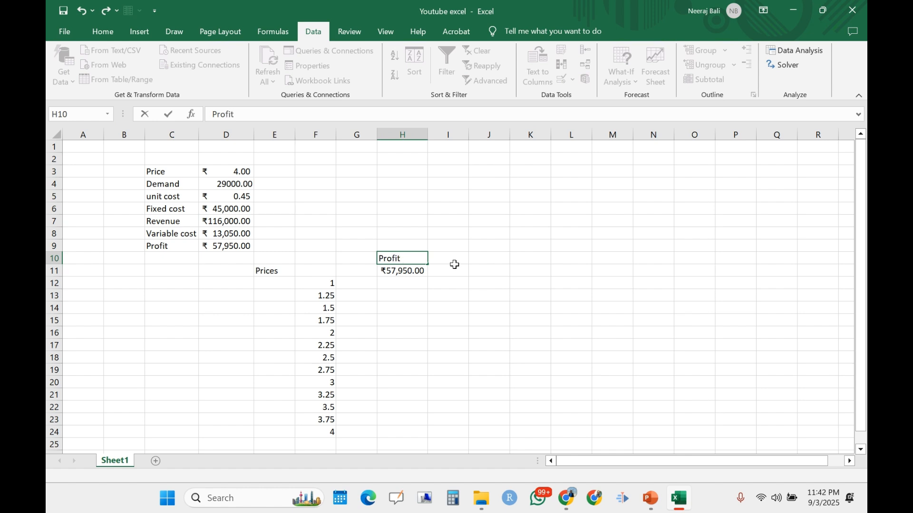
click(471, 260)
- Enter the heading "Revenue" in cell I10 and link I11 to the model's revenue with the formula =D7
click(447, 258)
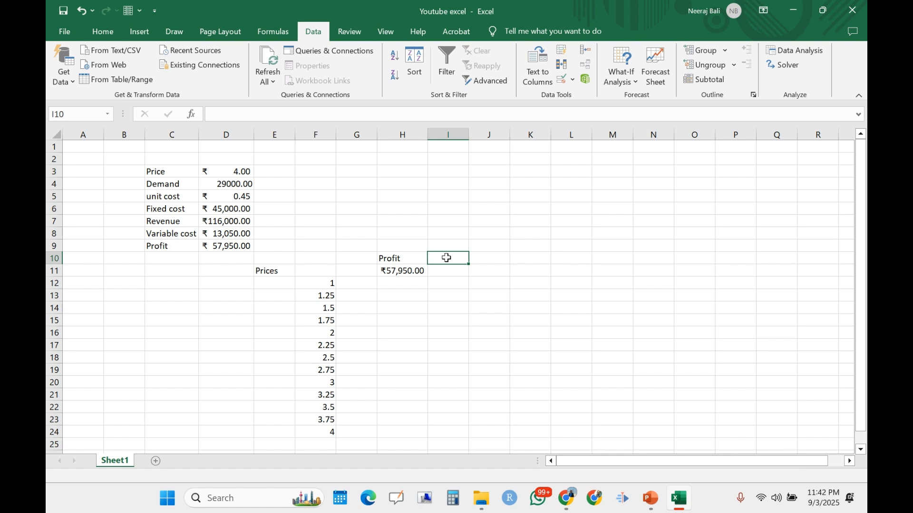
text(R)
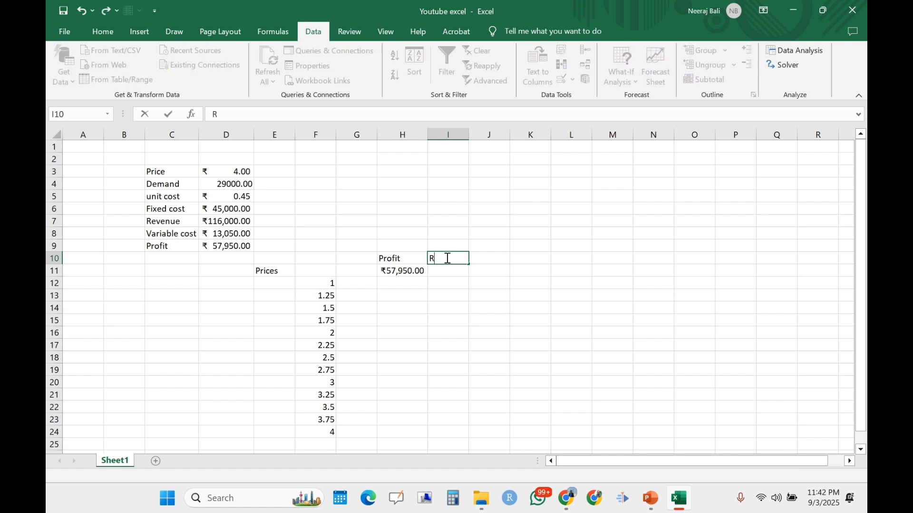
text(evenue)
click(444, 281)
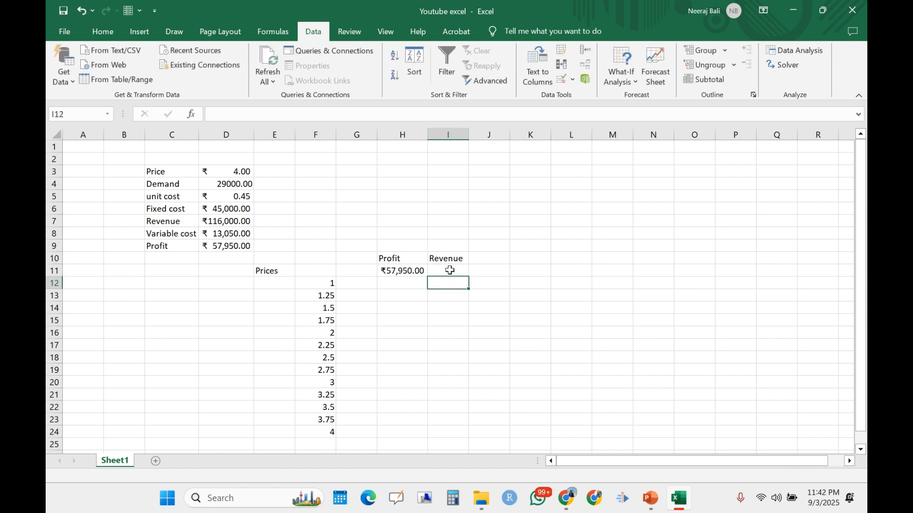
click(450, 270)
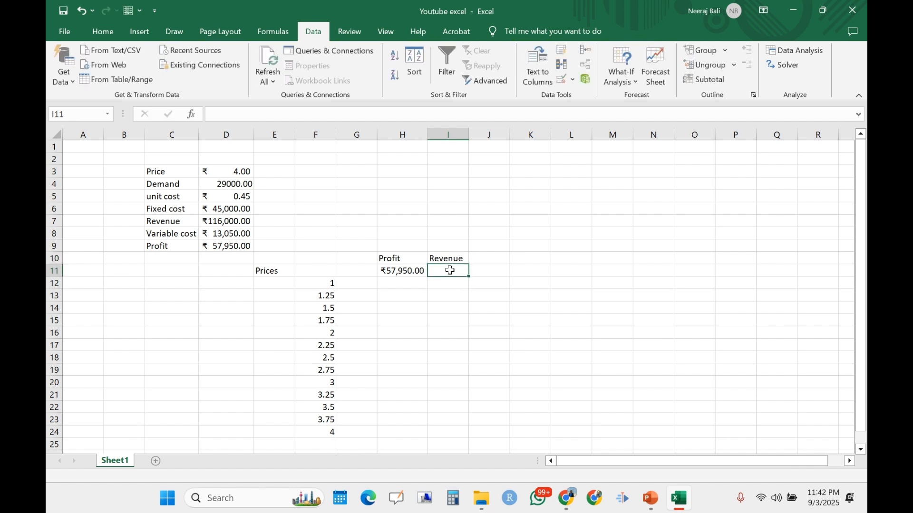
text(=)
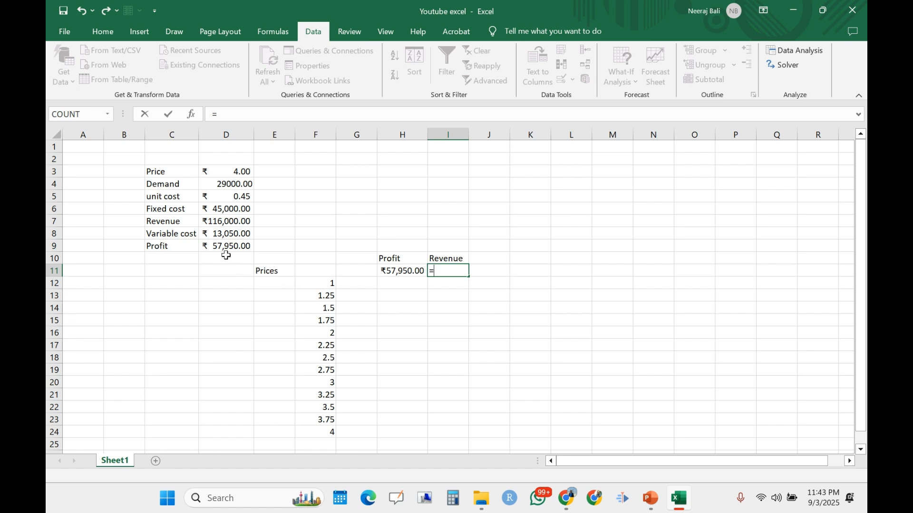
click(226, 221)
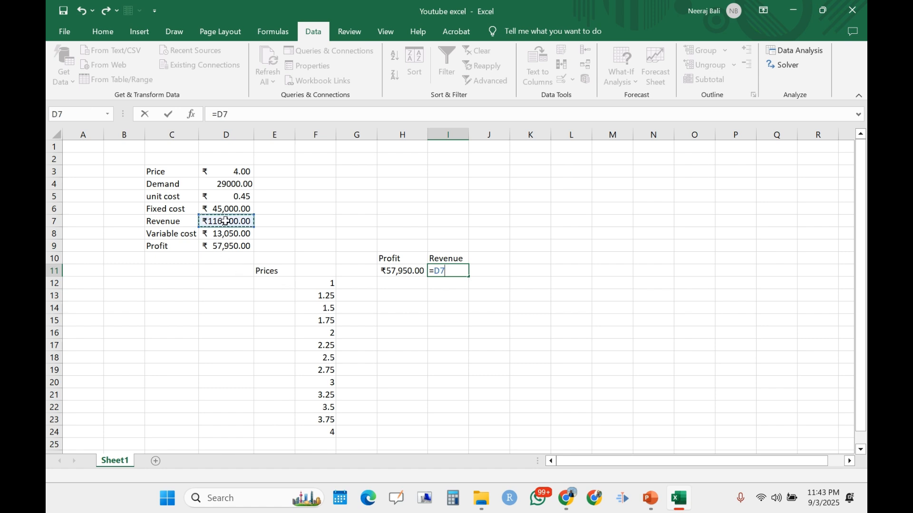
key(Return)
- Add the heading "Variable cost" in J10 with the linking formula =D8 in J11, and fit column J to its contents
click(500, 258)
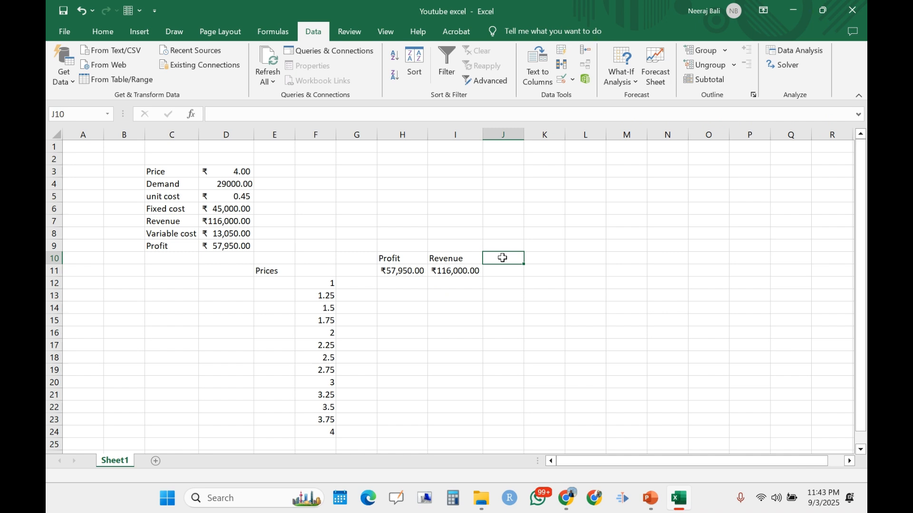
text(Vari)
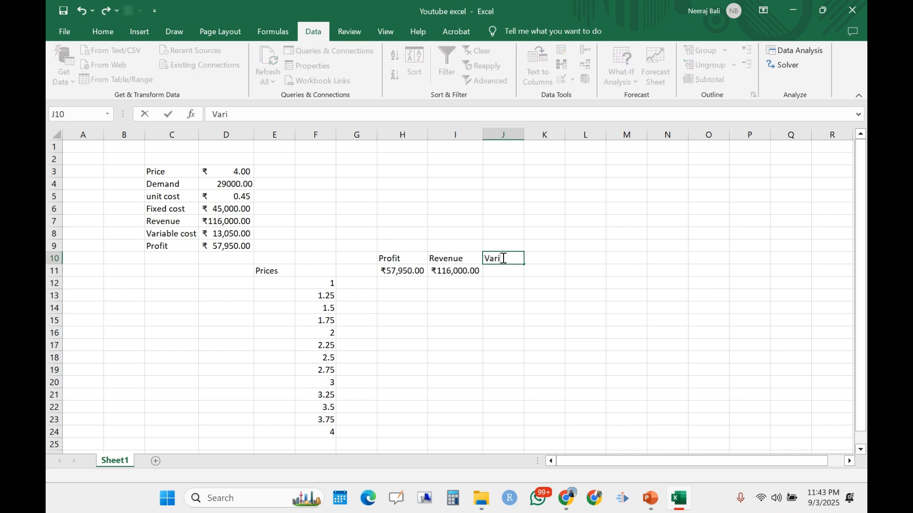
text(able cost)
click(508, 285)
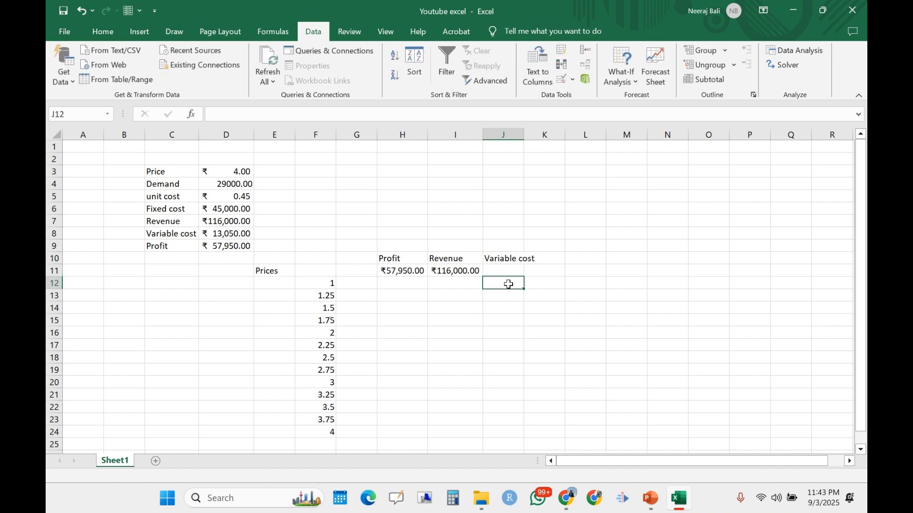
click(508, 272)
text(=)
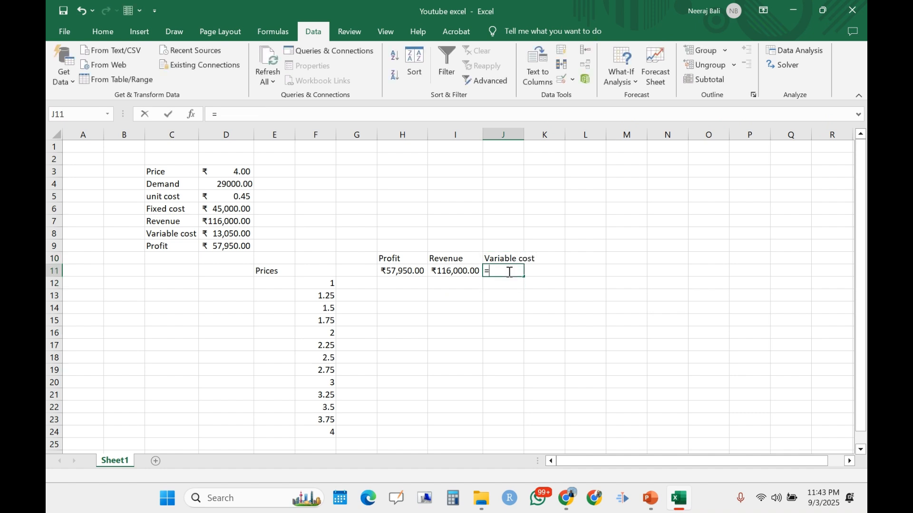
click(233, 232)
key(Return)
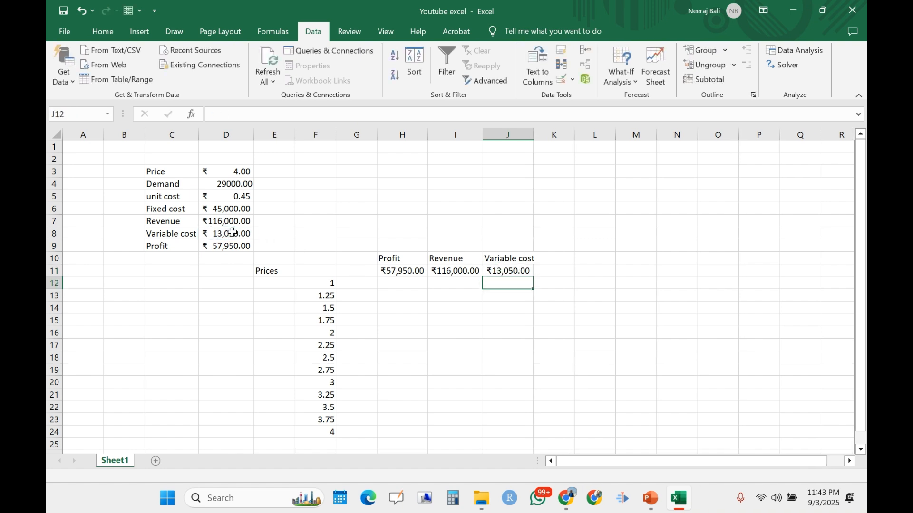
double_click(533, 135)
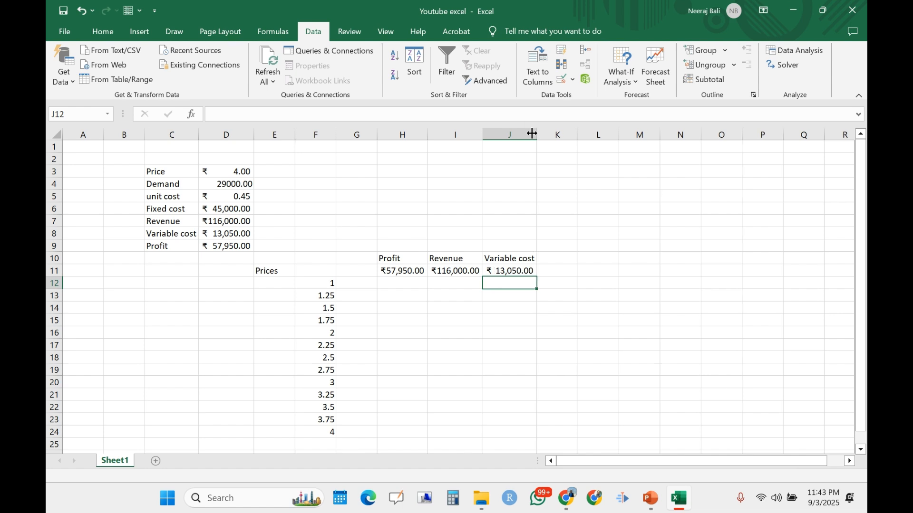
- Enter the heading "Demand" in cell K10 and link K11 to the model's demand with the formula =D4
click(557, 258)
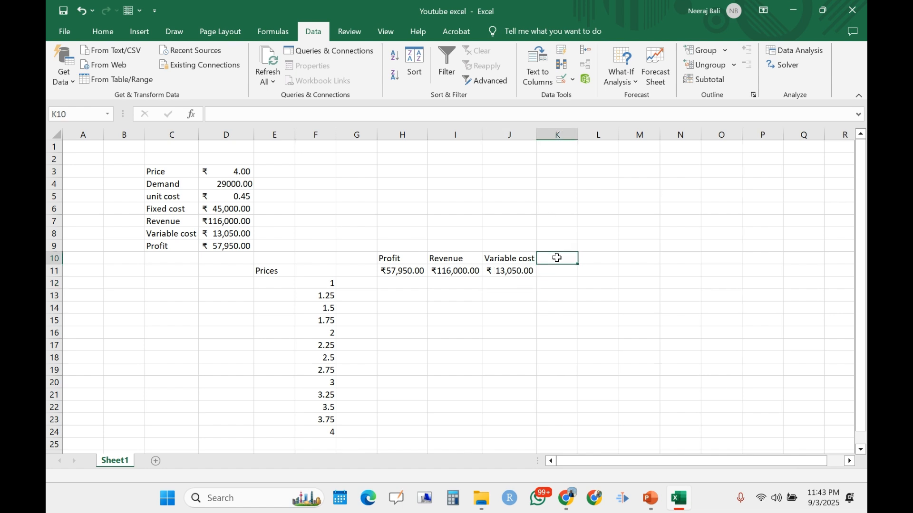
text(De)
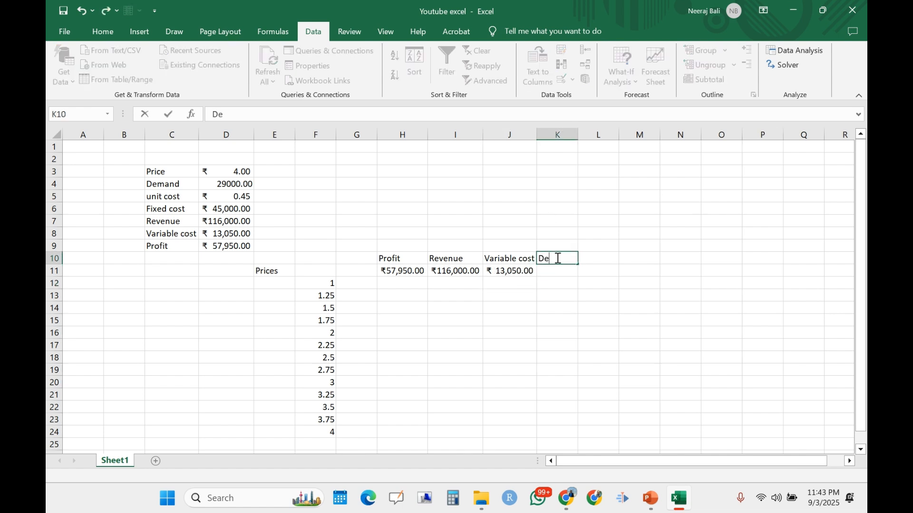
text(mand)
click(556, 273)
text(=)
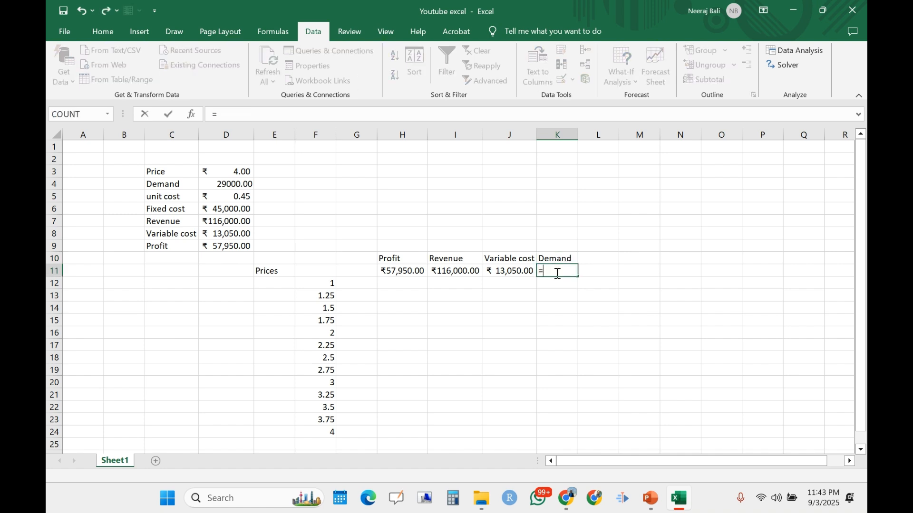
click(236, 186)
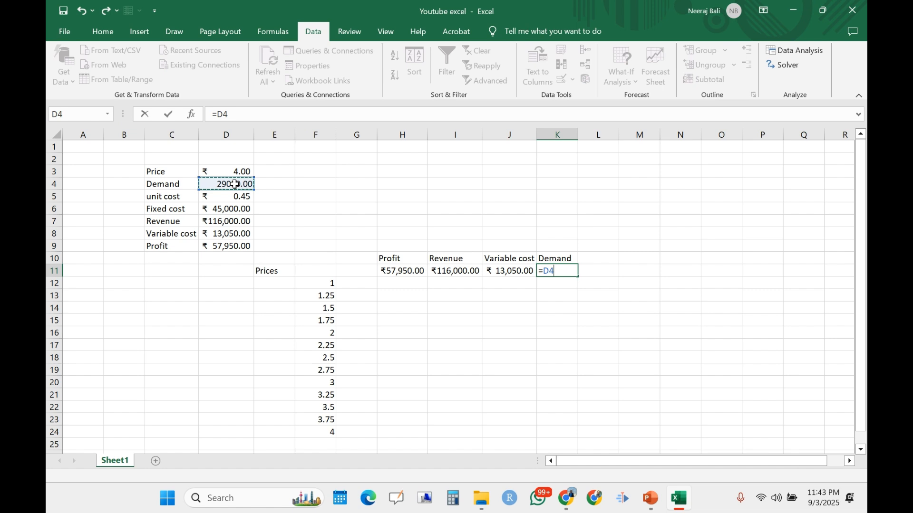
key(Return)
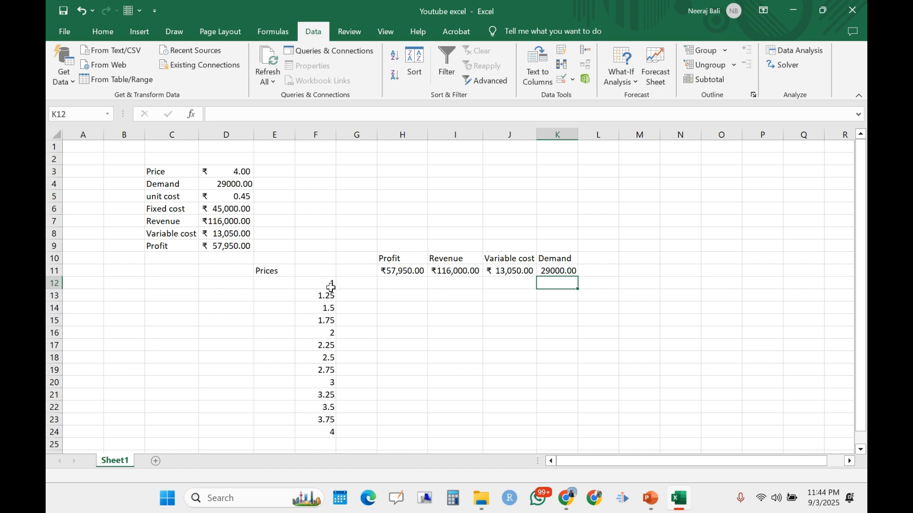
- Examine the blank result cells in columns H to K for the prices 1, 1.25 and 1.5
click(401, 285)
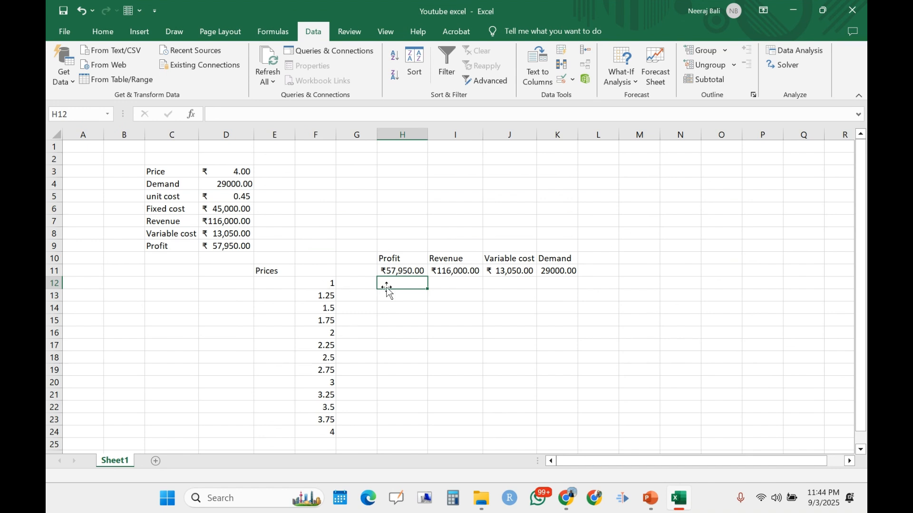
click(453, 284)
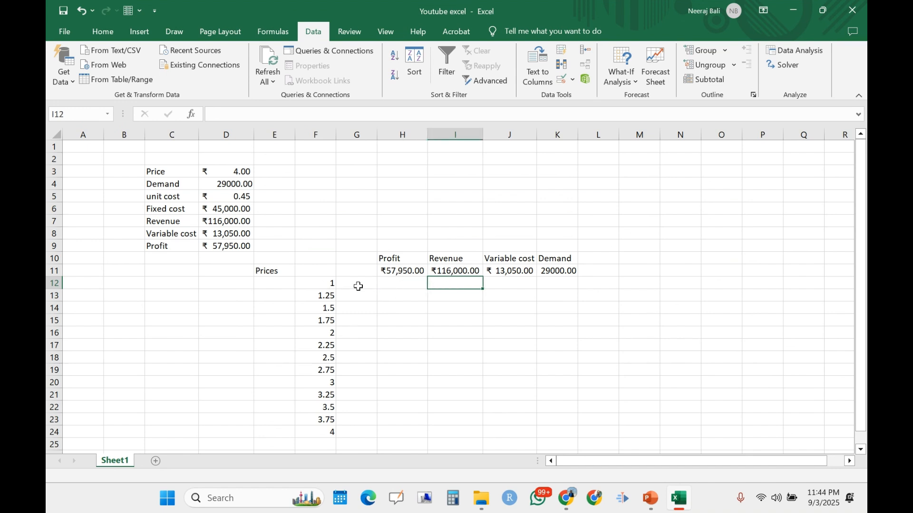
click(320, 285)
click(514, 282)
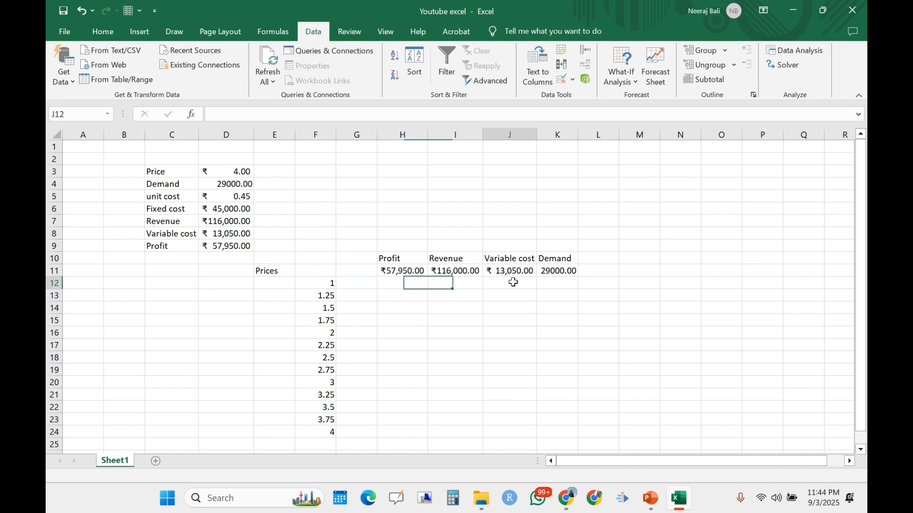
click(316, 284)
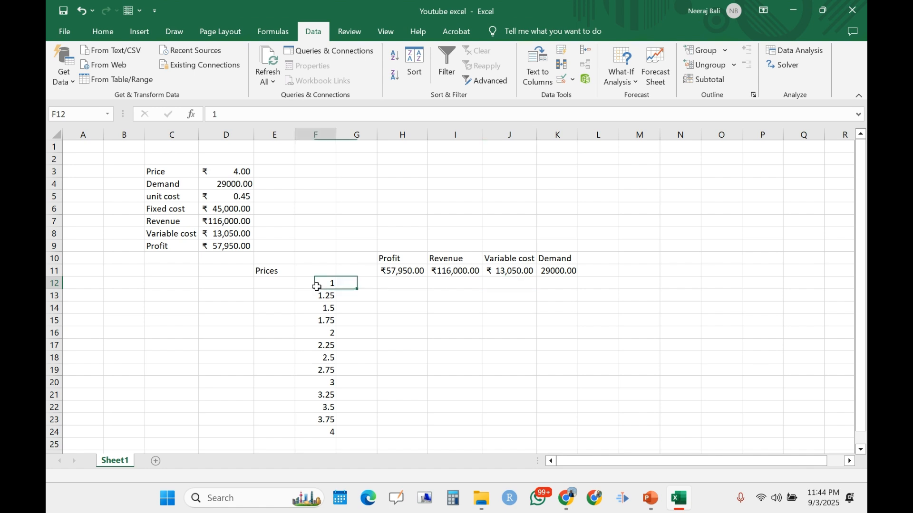
click(556, 284)
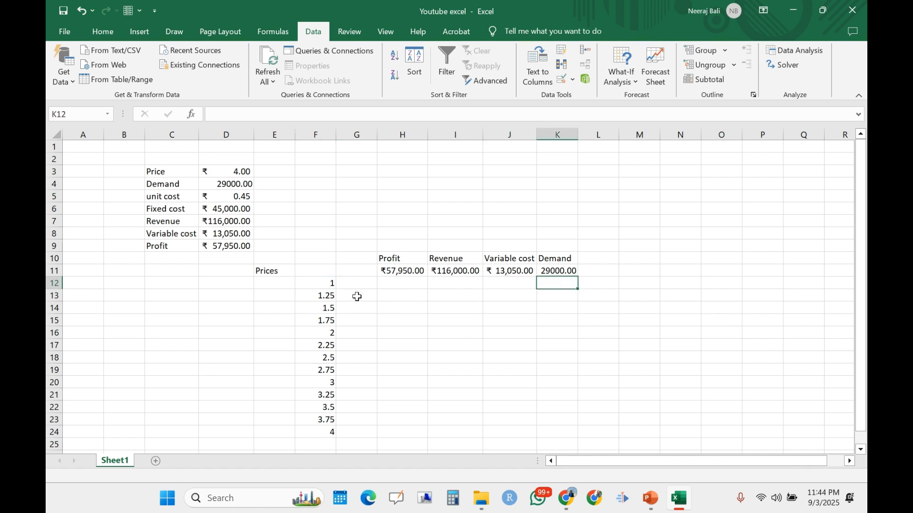
click(399, 298)
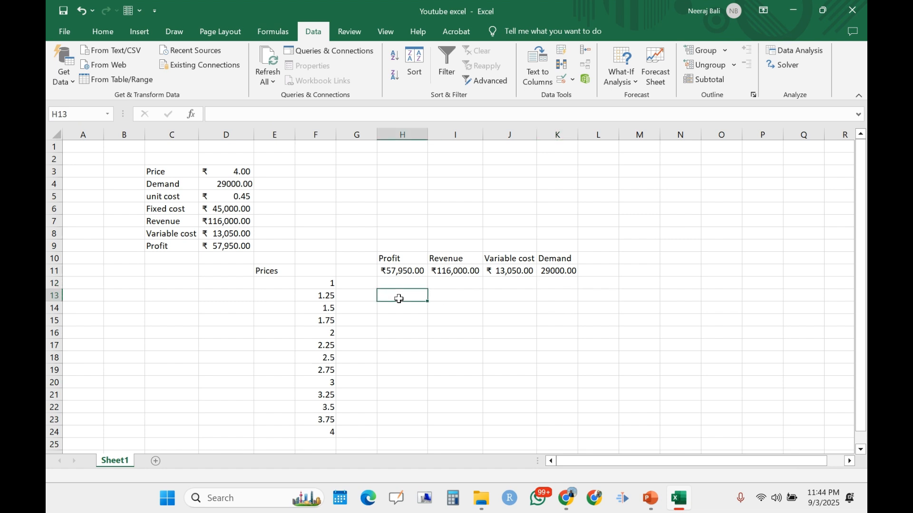
click(455, 299)
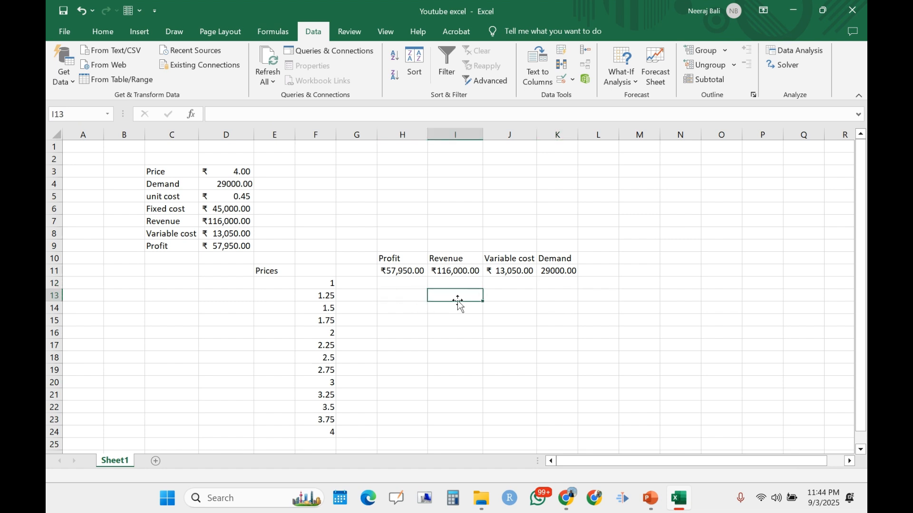
click(516, 297)
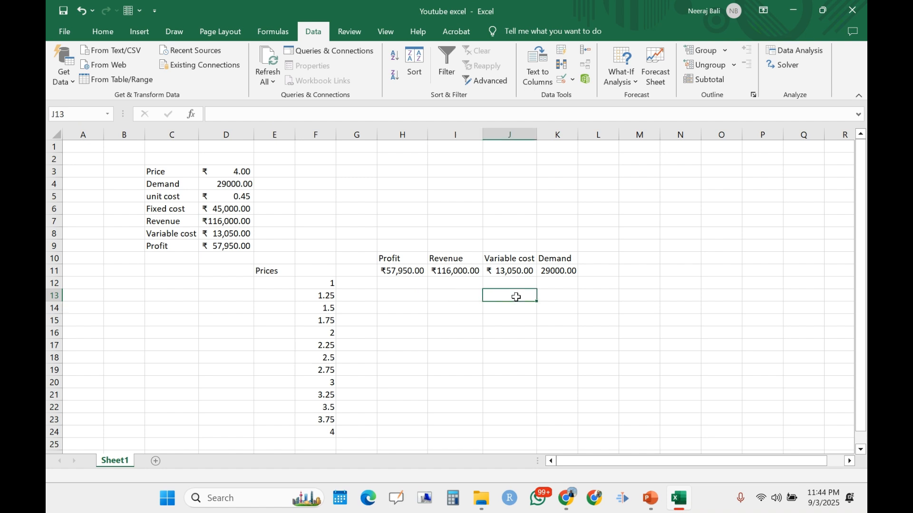
click(565, 298)
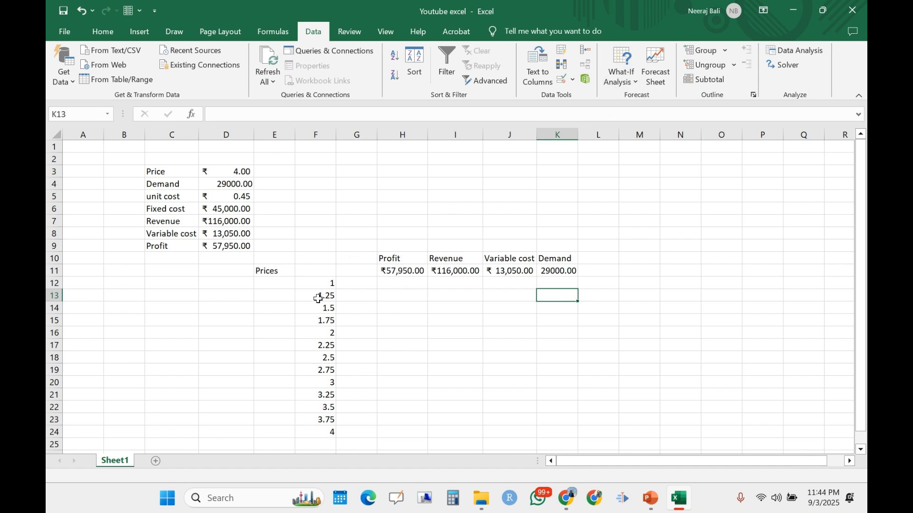
click(328, 309)
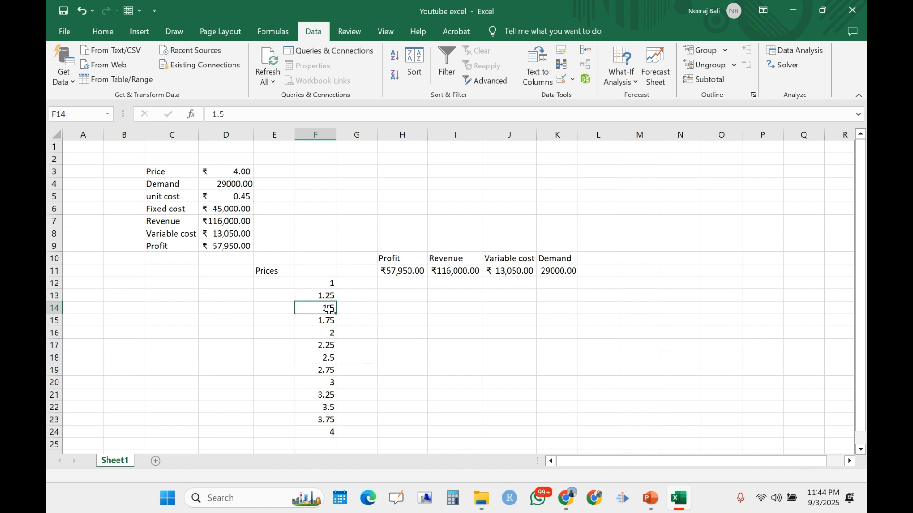
key(Right)
key(Right)
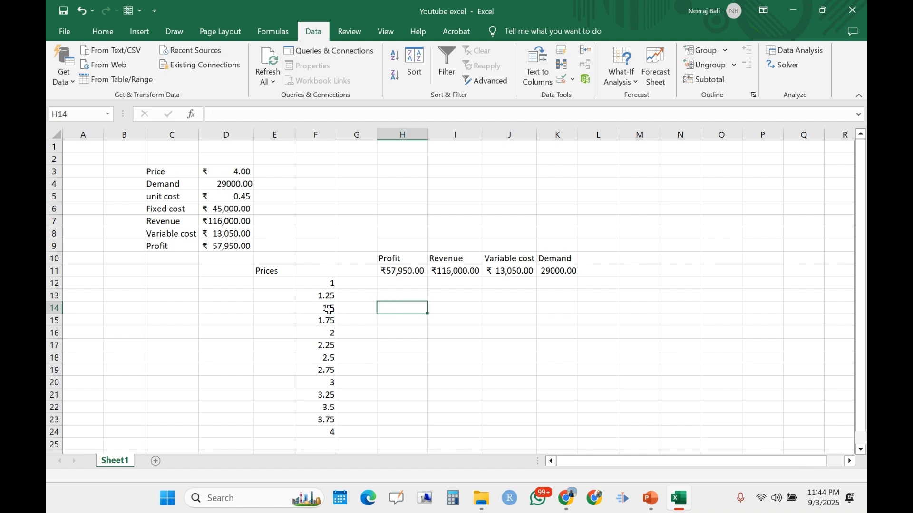
key(Right)
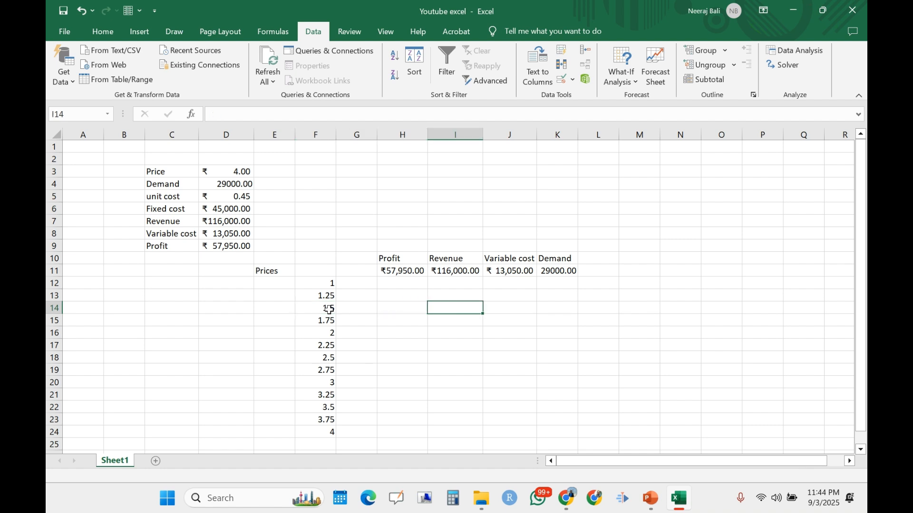
key(Right)
key(Right)
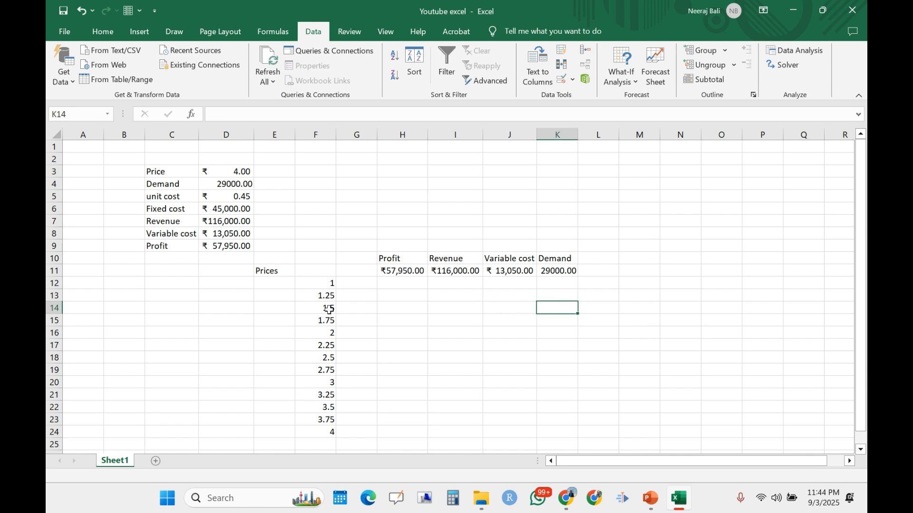
- Delete the empty column G so the result columns sit directly beside the prices
click(361, 132)
right_click(361, 132)
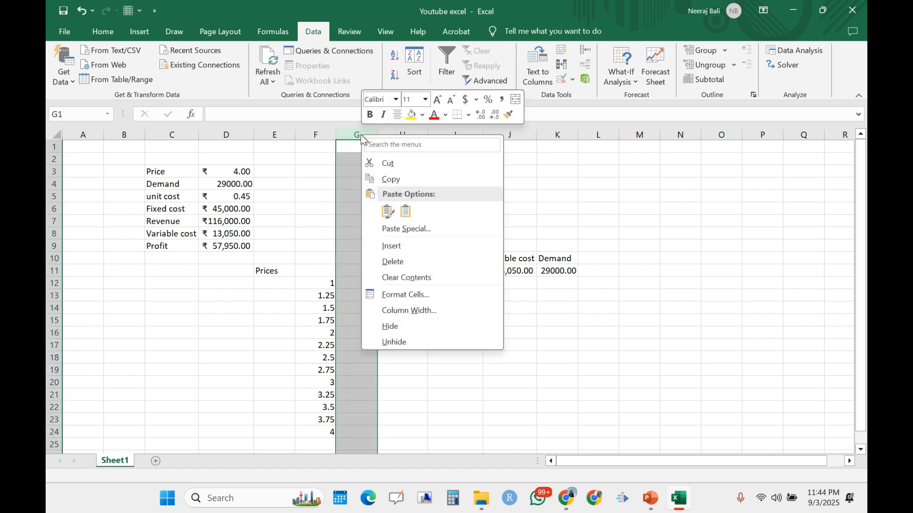
click(384, 263)
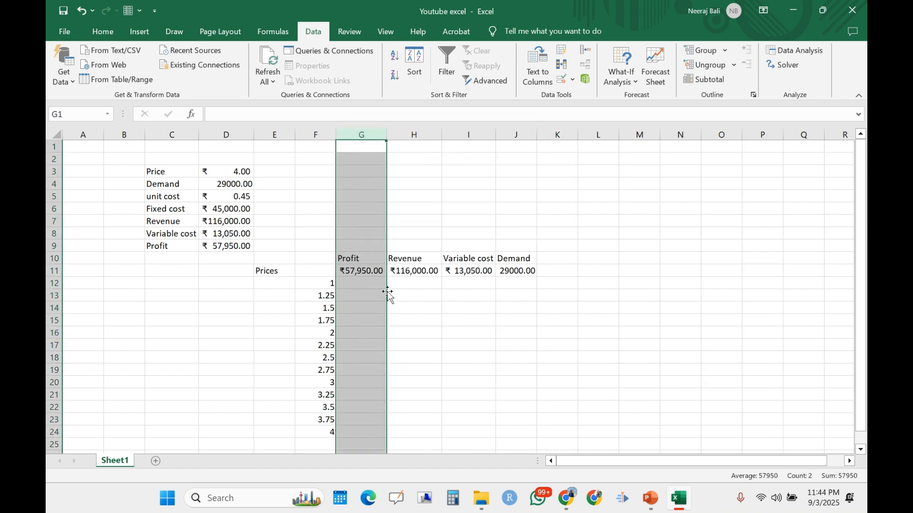
click(397, 331)
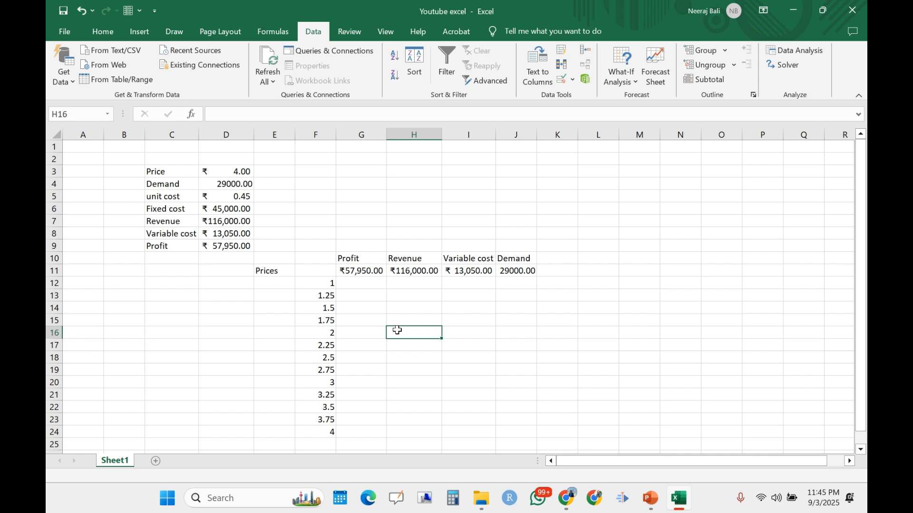
- Create a What-If data table over F11:J24 with the price cell D3 as the column input cell
click(313, 271)
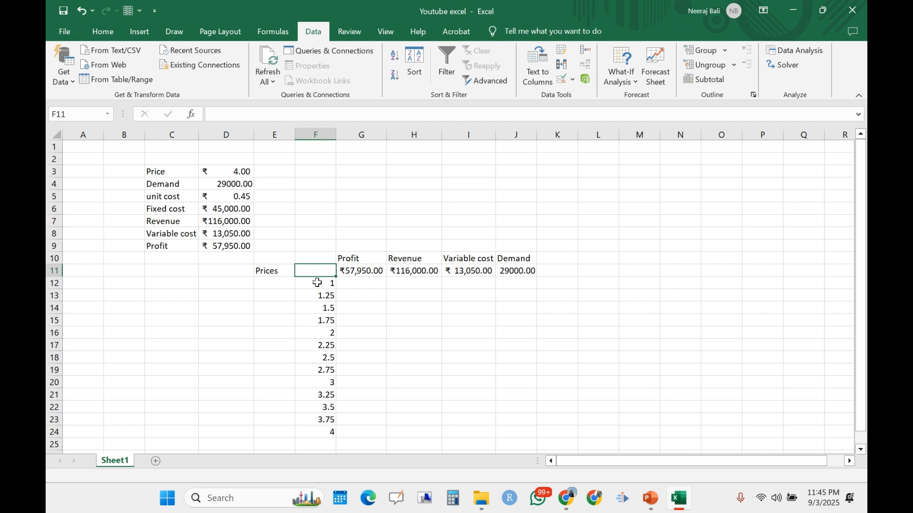
drag(324, 273, 522, 435)
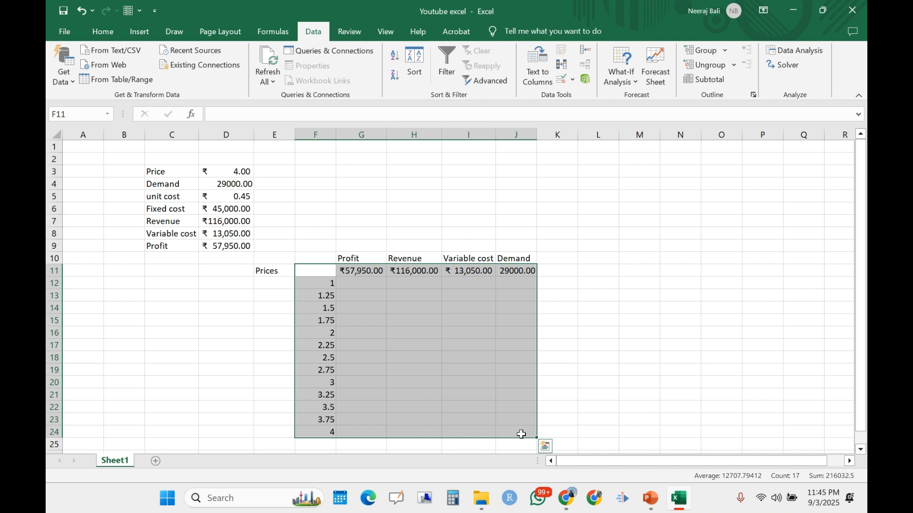
click(626, 78)
click(636, 128)
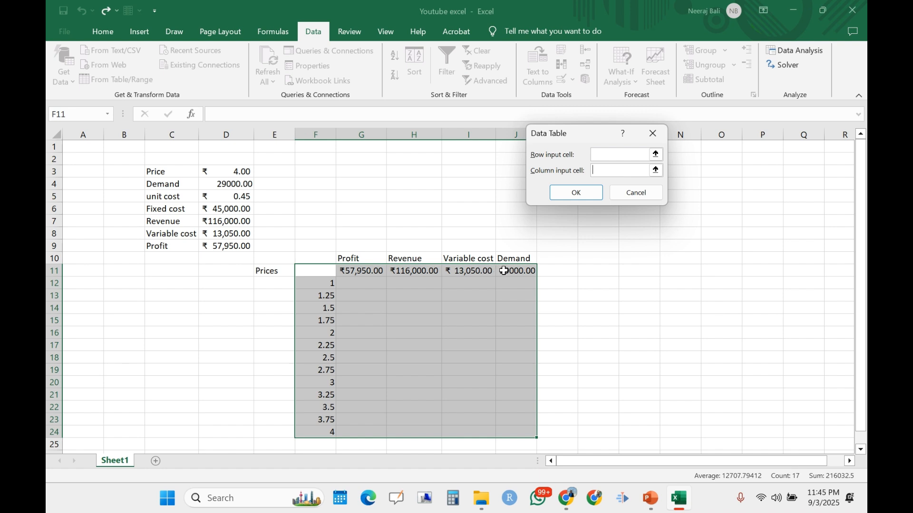
click(239, 172)
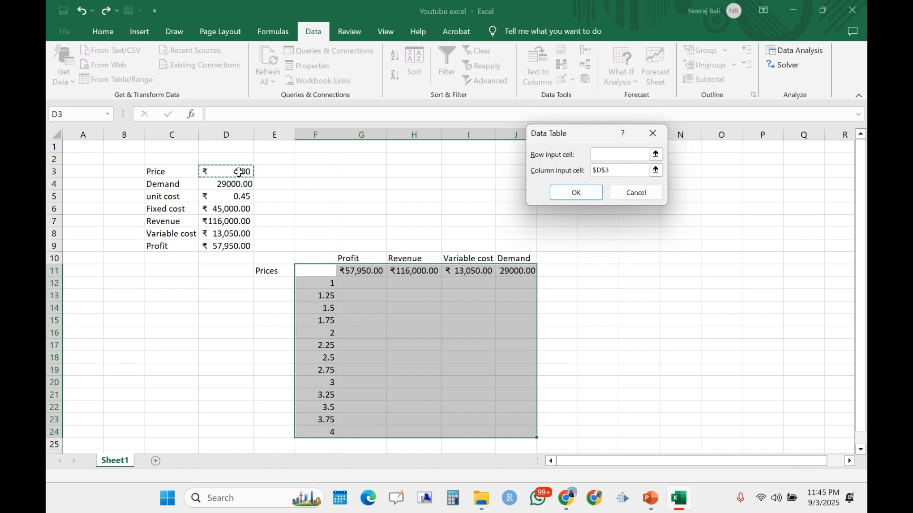
click(564, 194)
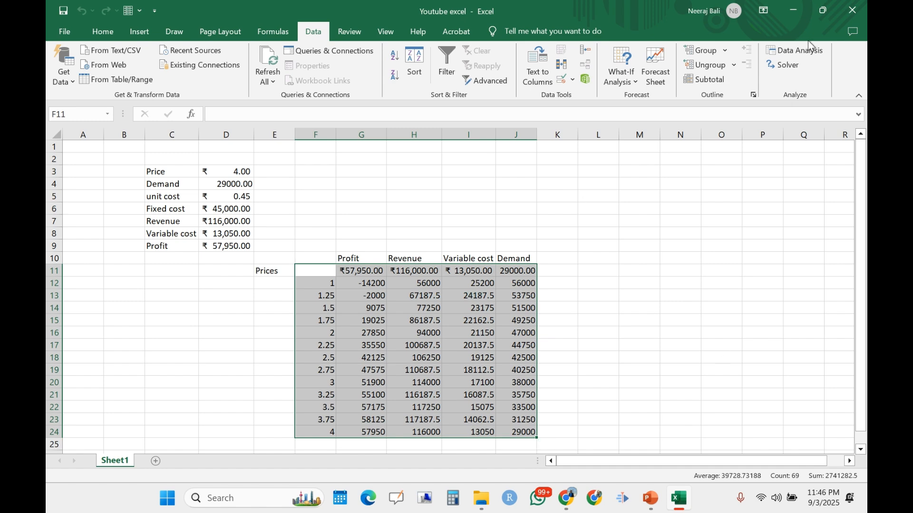
click(762, 195)
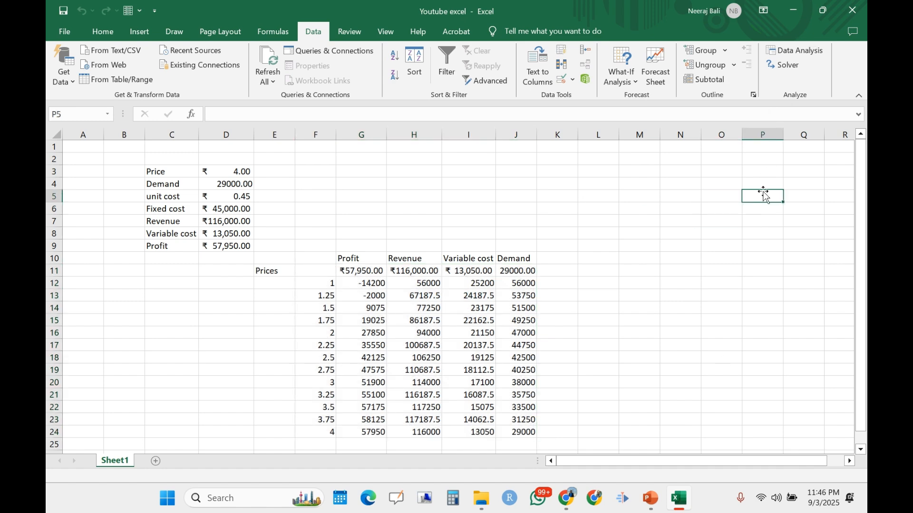
- Examine the profit, revenue, variable cost and demand results for price 1 in row 12 of the data table
ctrl+scroll(631, 245, up, 3)
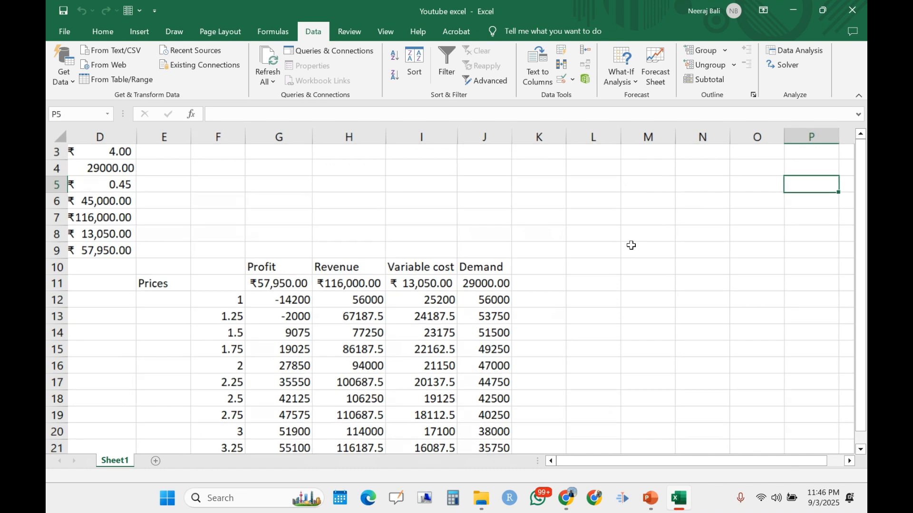
drag(863, 180, 858, 240)
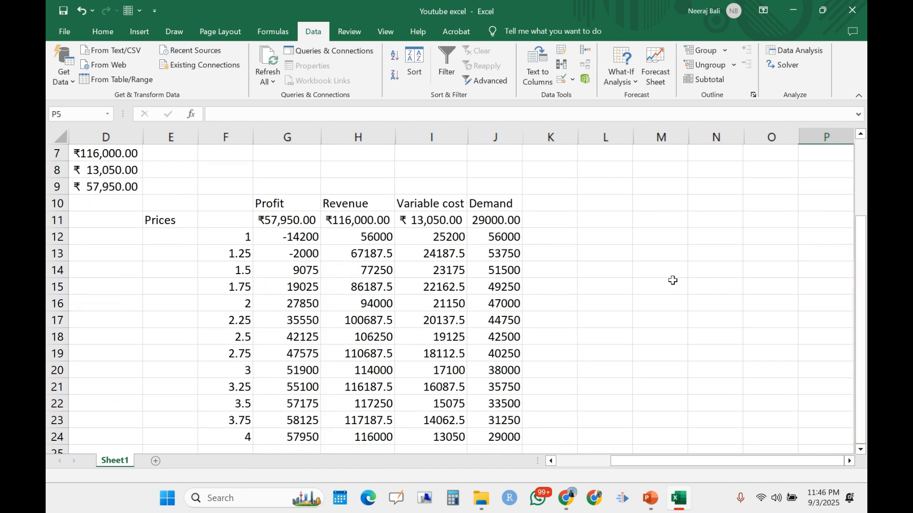
click(654, 281)
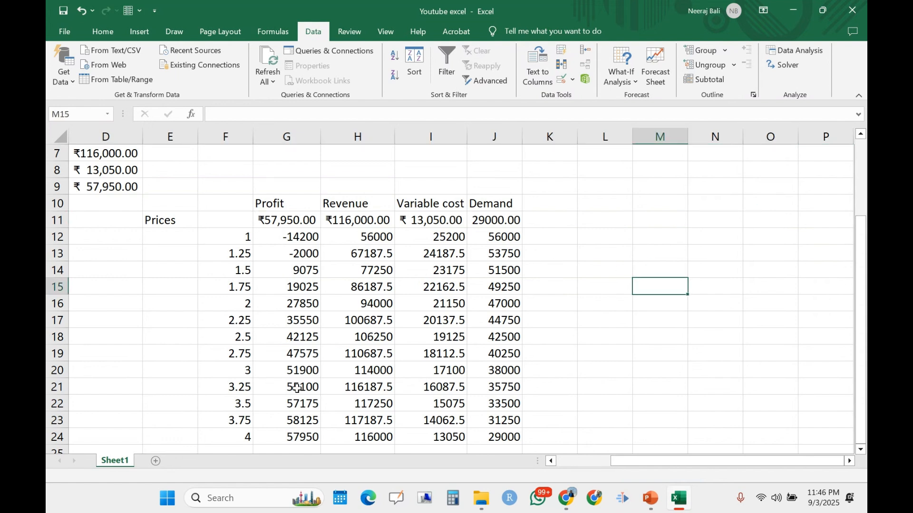
click(233, 239)
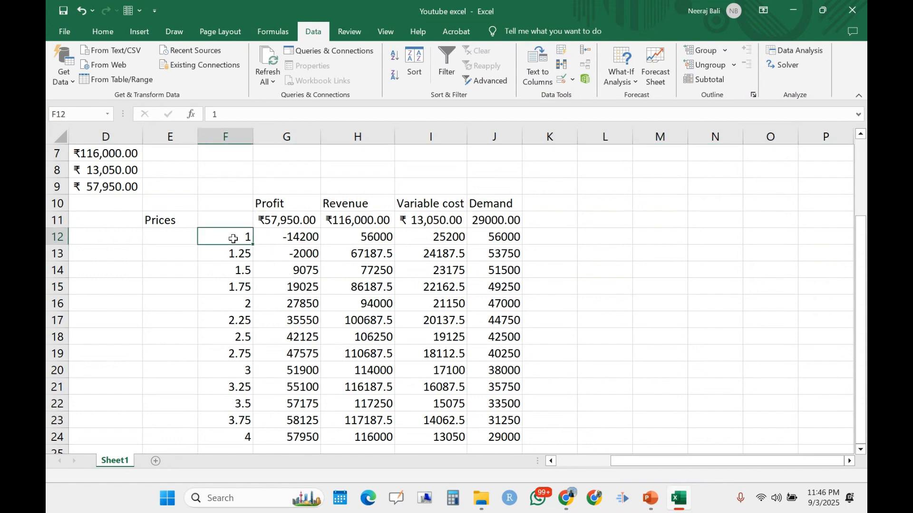
click(294, 239)
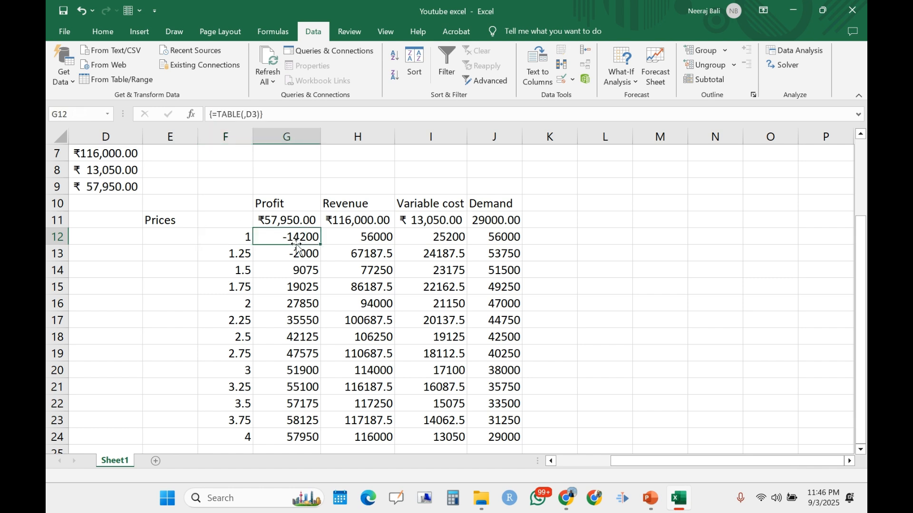
click(355, 242)
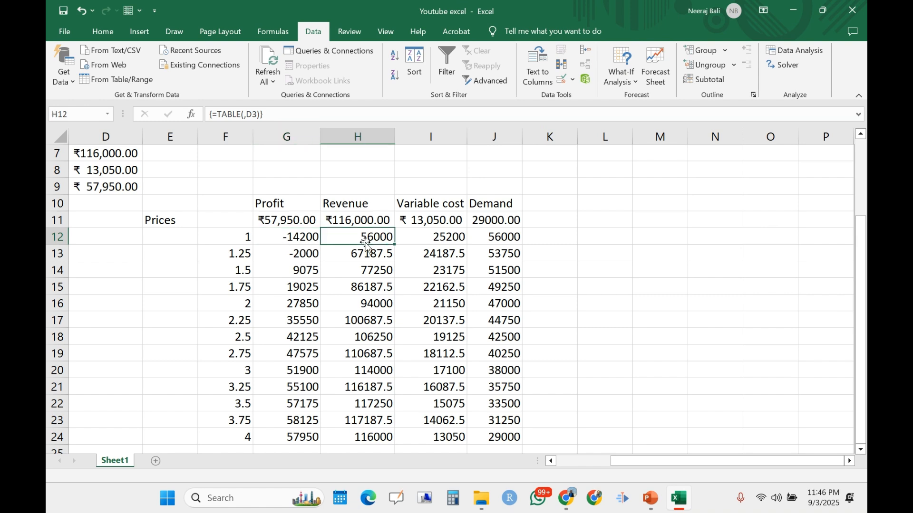
click(459, 239)
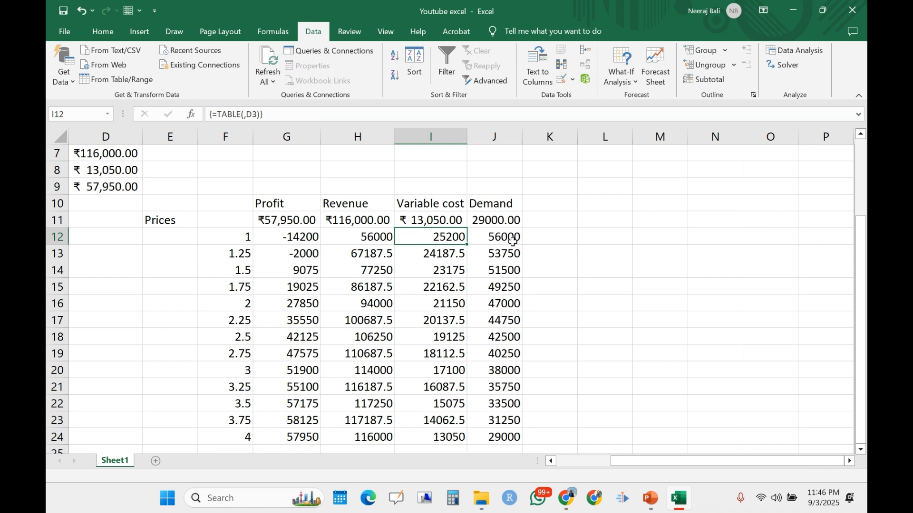
click(513, 241)
- Review the list of prices in column F of the data table, starting from price 1
click(246, 232)
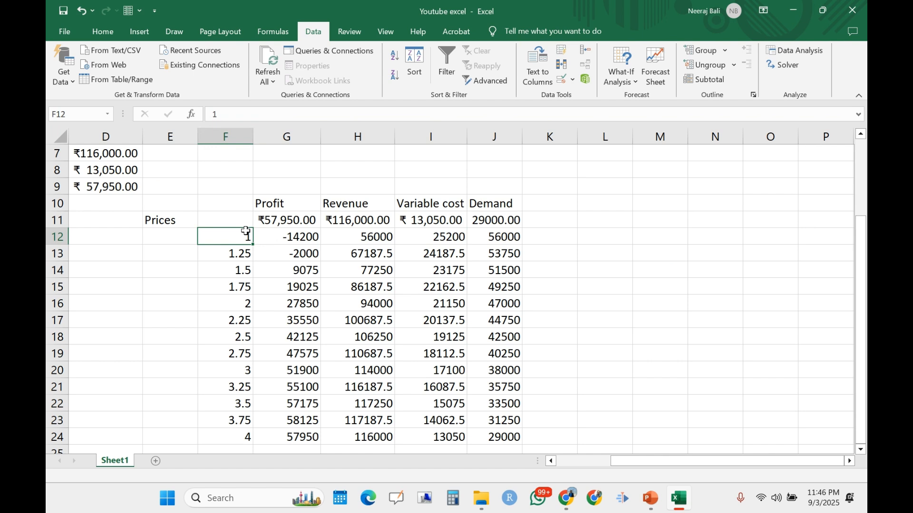
key(Down)
key(Down)
key(Down)
key(Down)
key(Down)
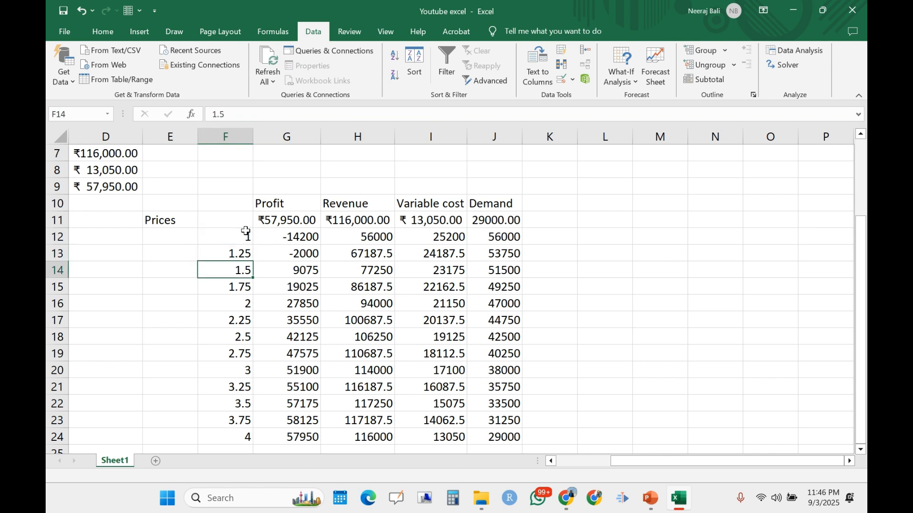
key(Down)
key(Down)
key(Down)
key(Down)
key(Down)
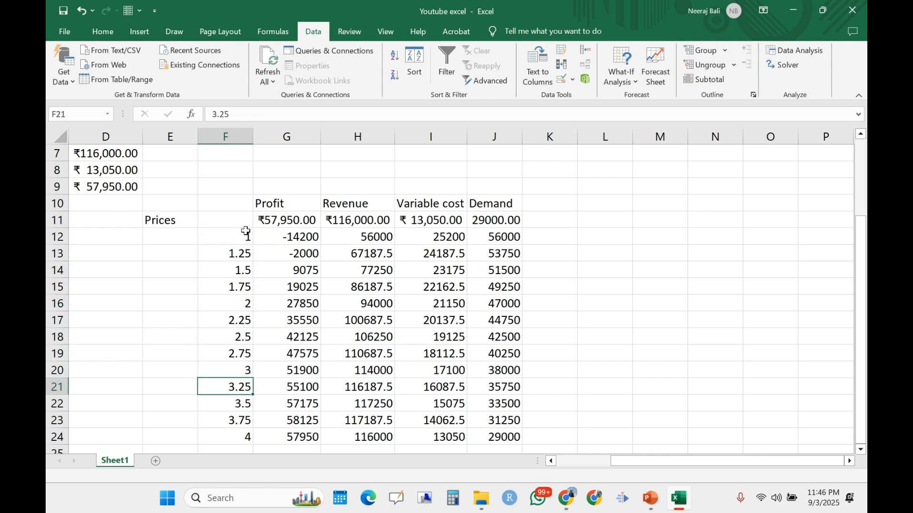
key(Up)
key(Up)
key(Up)
key(Up)
key(Up)
key(Up)
key(Up)
key(Up)
key(Up)
key(Up)
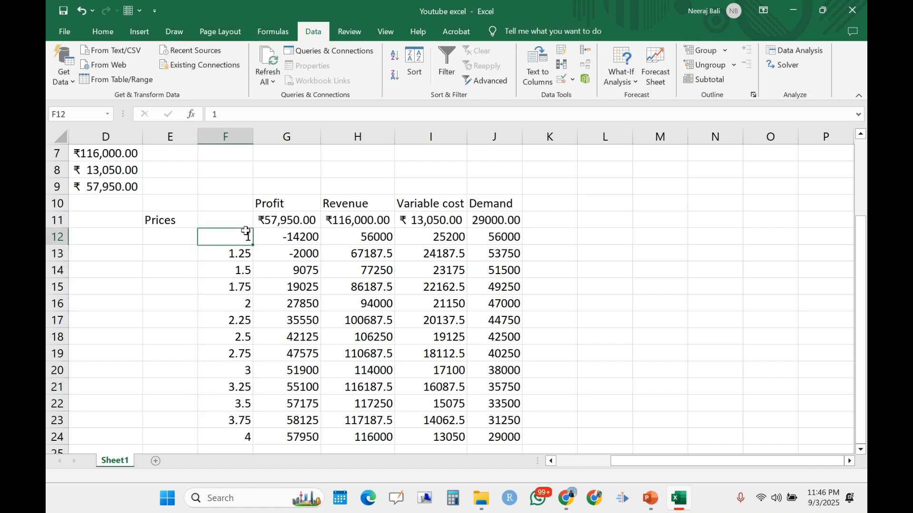
- Examine how demand in column J changes across the data table as the price increases
key(Right)
key(Right)
key(Right)
key(Right)
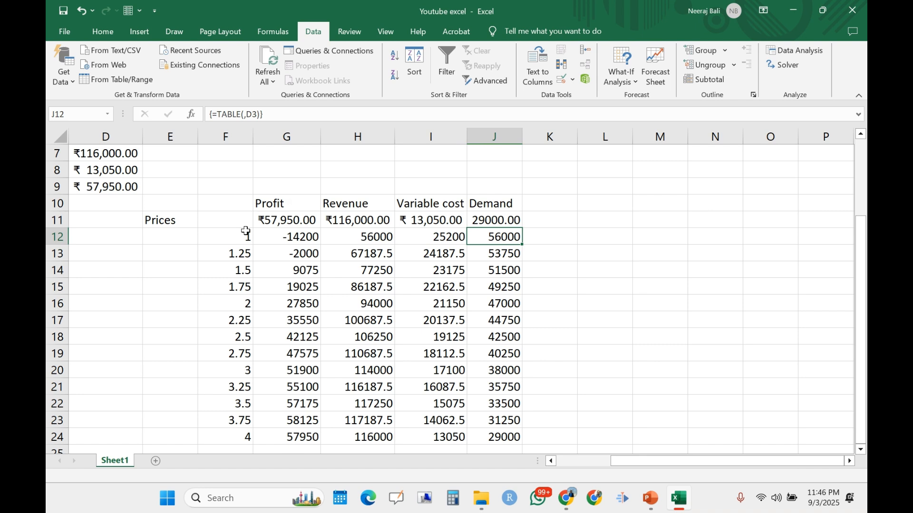
key(Down)
key(Down)
key(Down)
key(Down)
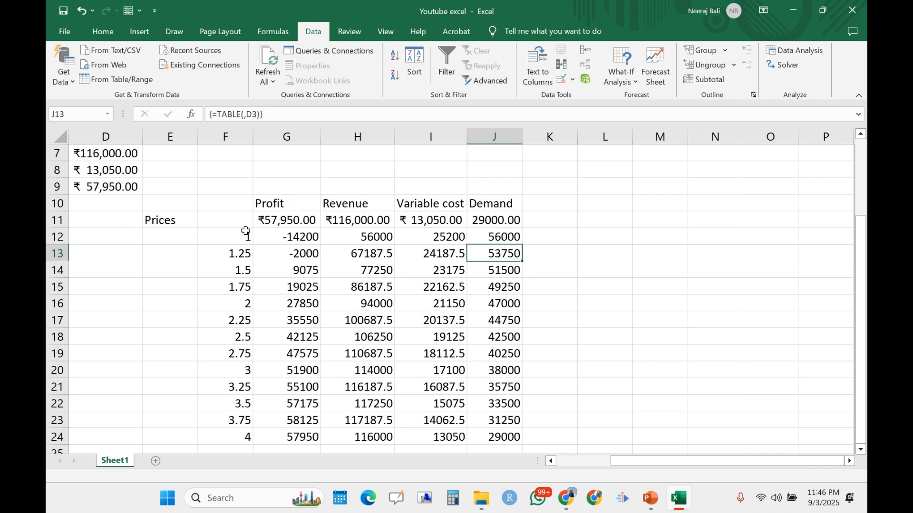
key(Down)
key(Down)
key(Down)
key(Down)
key(Down)
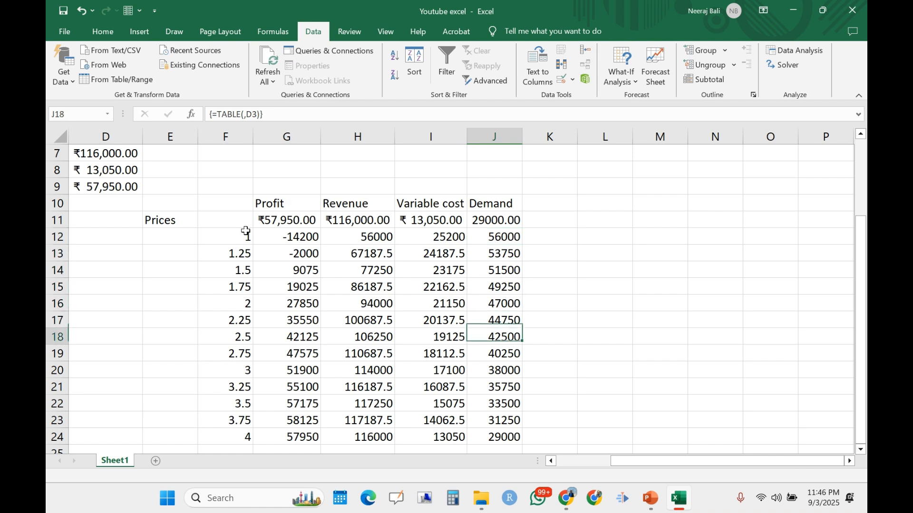
key(Down)
key(Down)
key(Down)
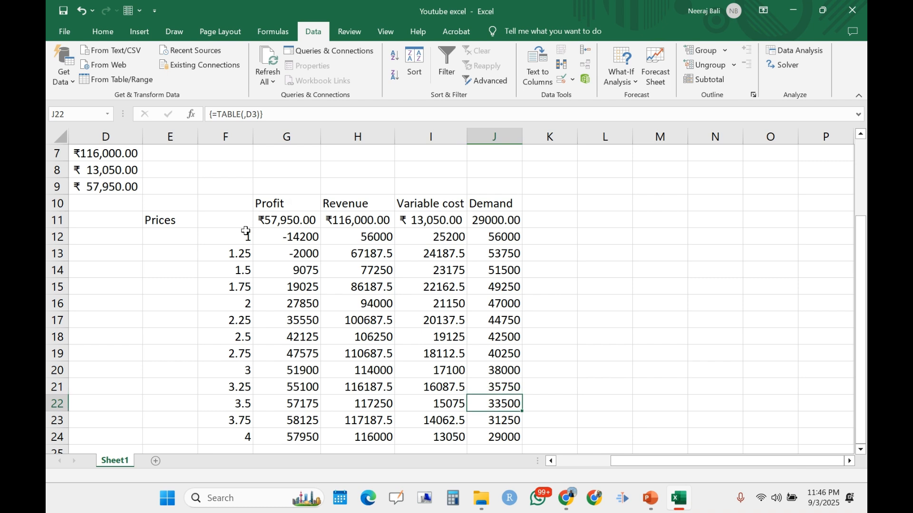
key(Up)
key(Up)
key(Up)
key(Up)
key(Up)
key(Up)
key(Up)
key(Up)
key(Up)
key(Up)
key(Up)
key(Up)
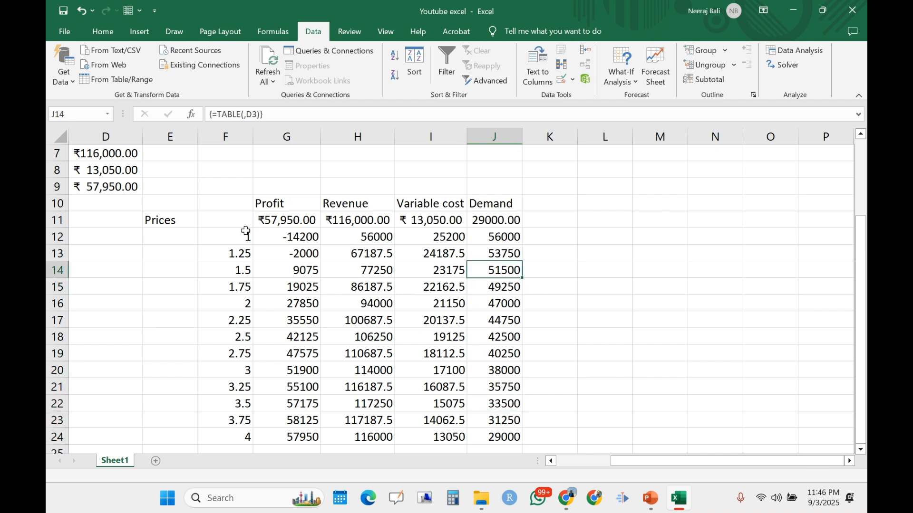
key(Down)
key(Down)
key(Up)
key(Up)
- Review the profit for price 1, check the Analytic Question slide in PowerPoint, and return to the Excel workbook
key(Left)
key(Left)
key(Left)
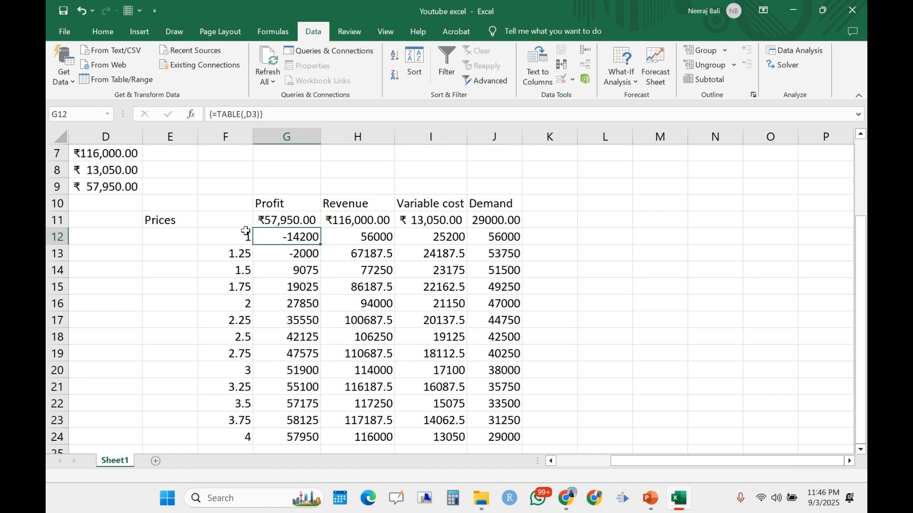
key(Left)
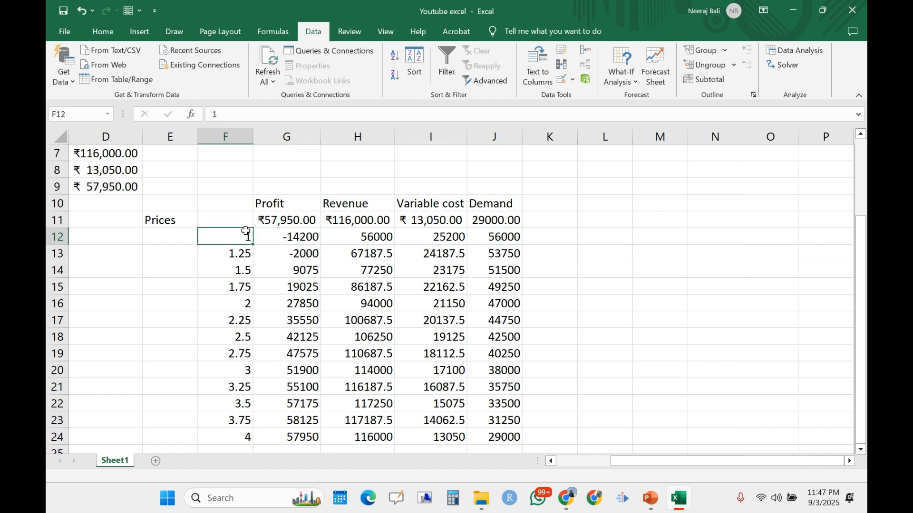
key(Right)
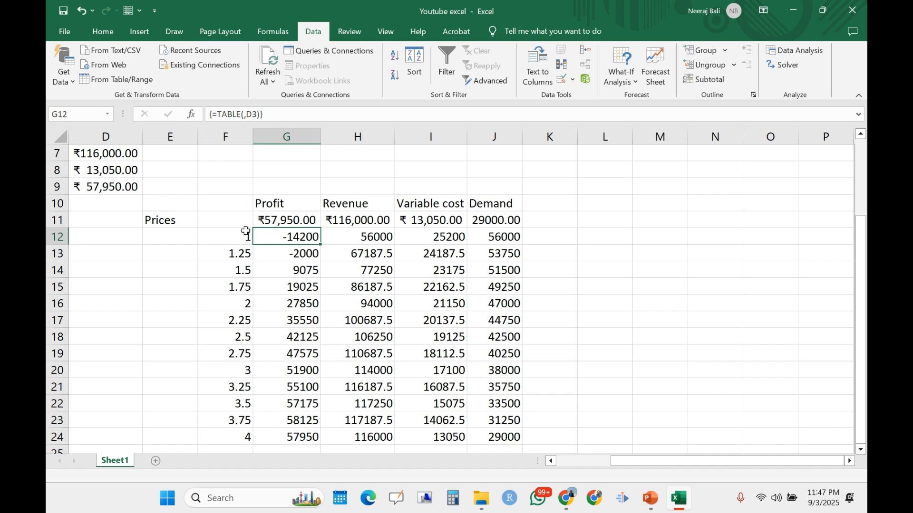
click(651, 503)
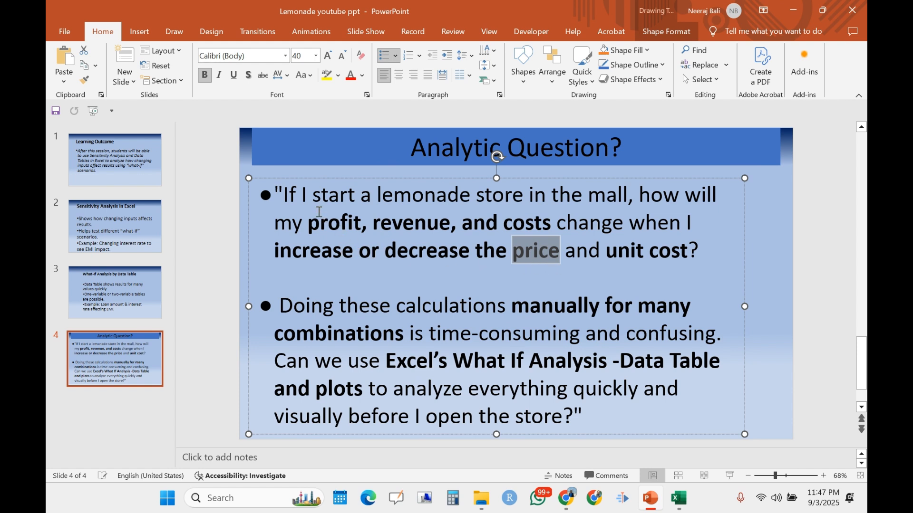
click(793, 10)
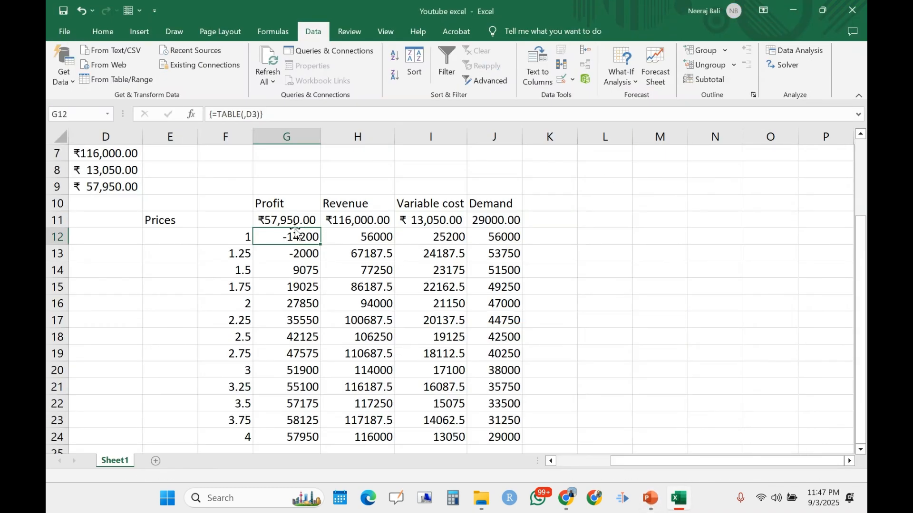
- Make the Profit column G bold and fit its width to the contents
click(290, 137)
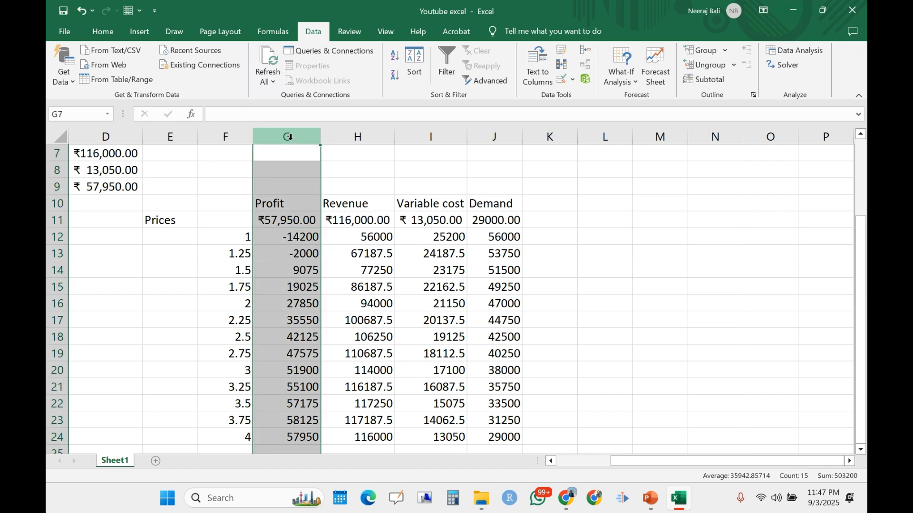
key(ctrl+b)
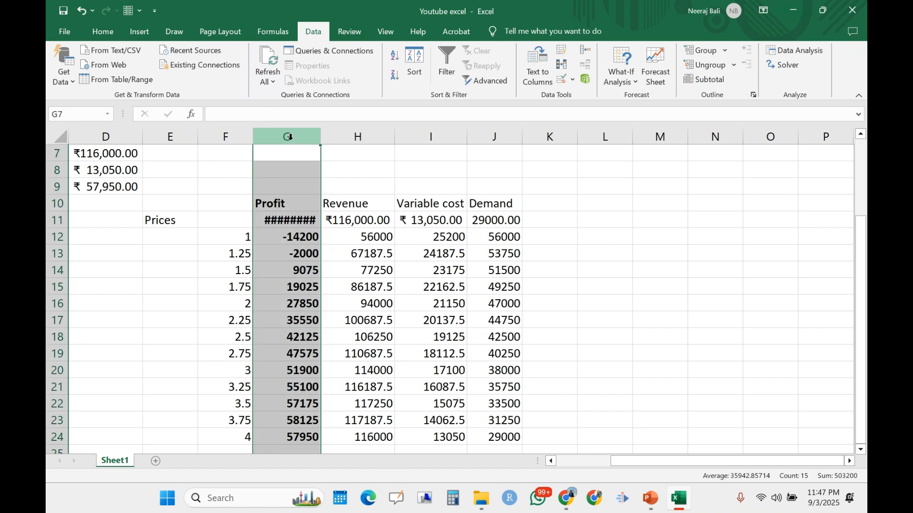
double_click(321, 140)
- Review how profit changes from price 1 to 3.25, and check the demand at price 3.25
click(291, 239)
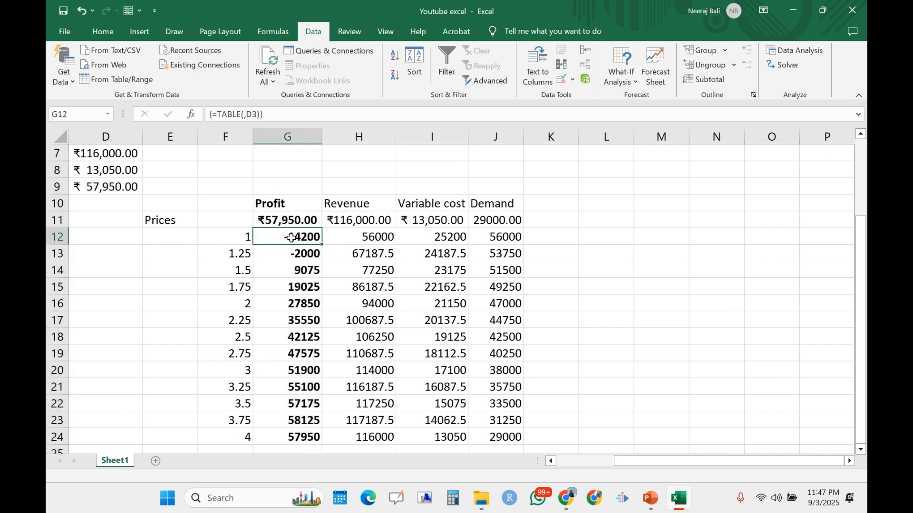
key(Down)
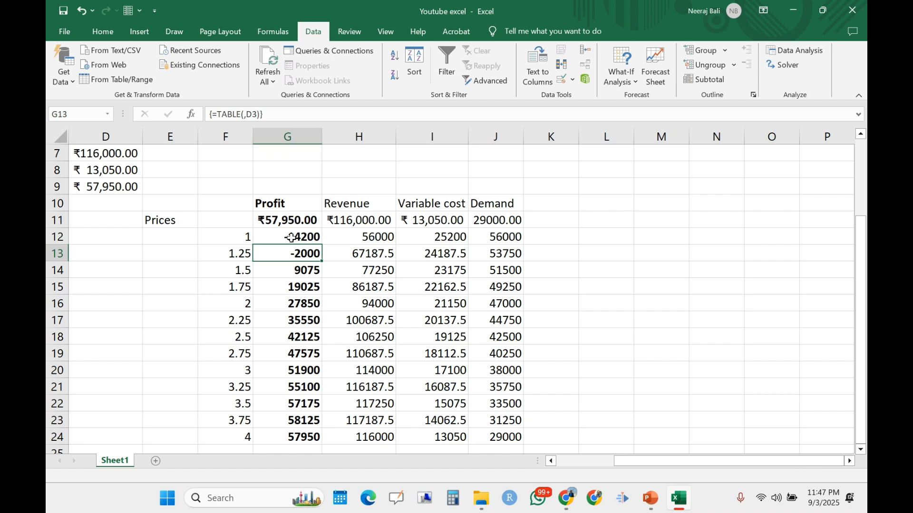
key(Down)
key(Down)
key(Down)
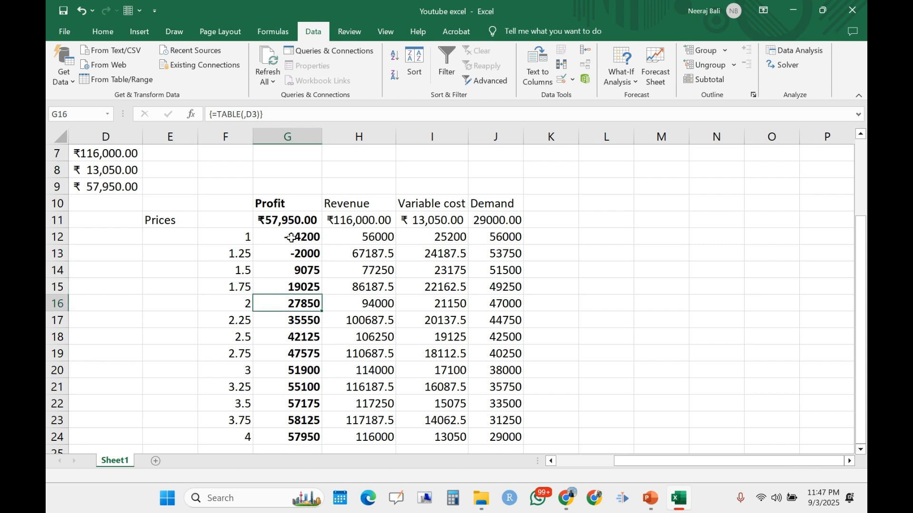
key(Down)
key(Down)
key(Down)
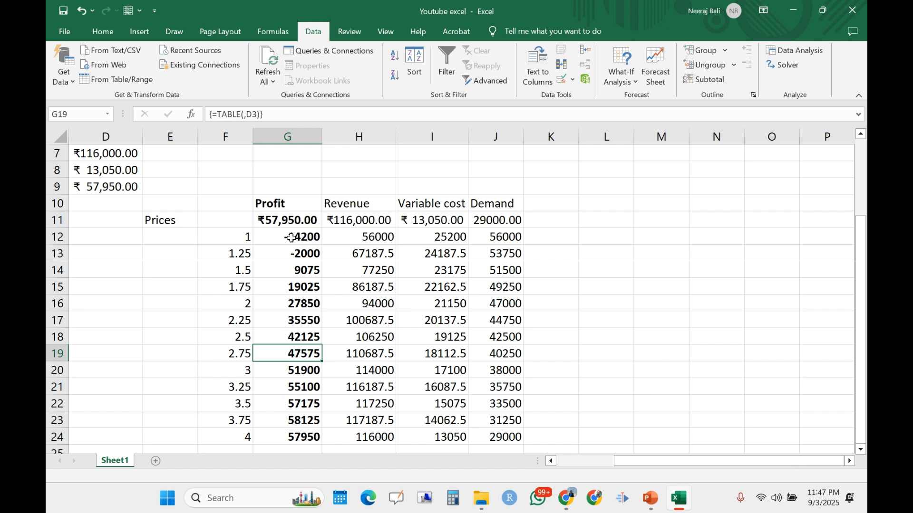
key(Down)
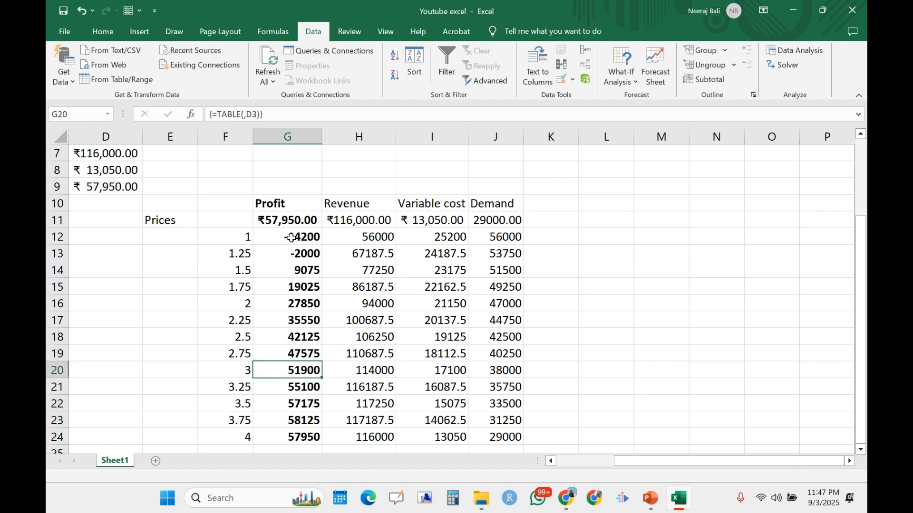
key(Down)
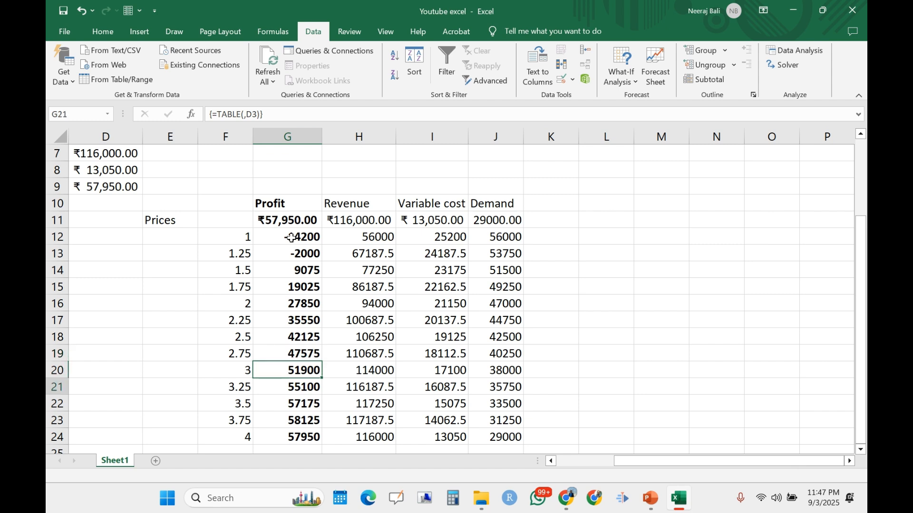
key(Right)
key(Right)
key(Right)
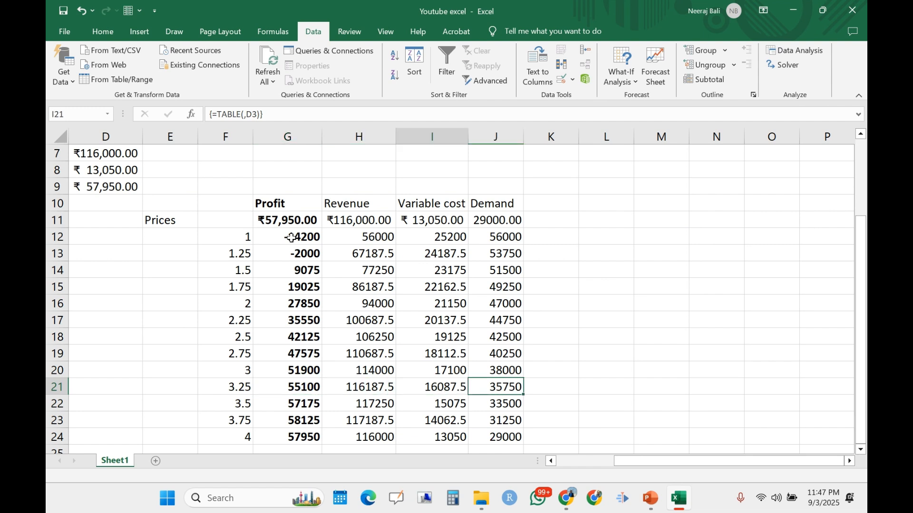
key(Left)
key(Left)
key(Left)
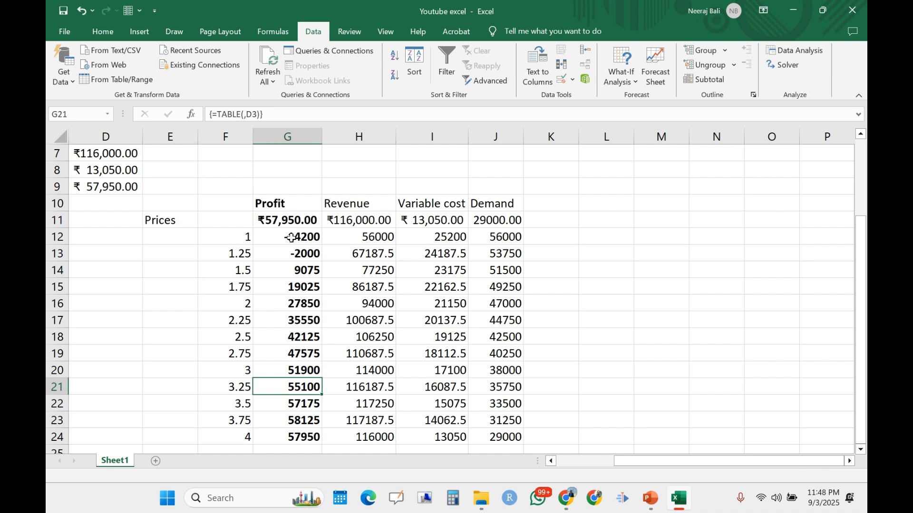
- Compare the profits in column G for prices between 2.75 and 4 to find the highest one
key(Up)
key(Up)
key(Up)
key(Up)
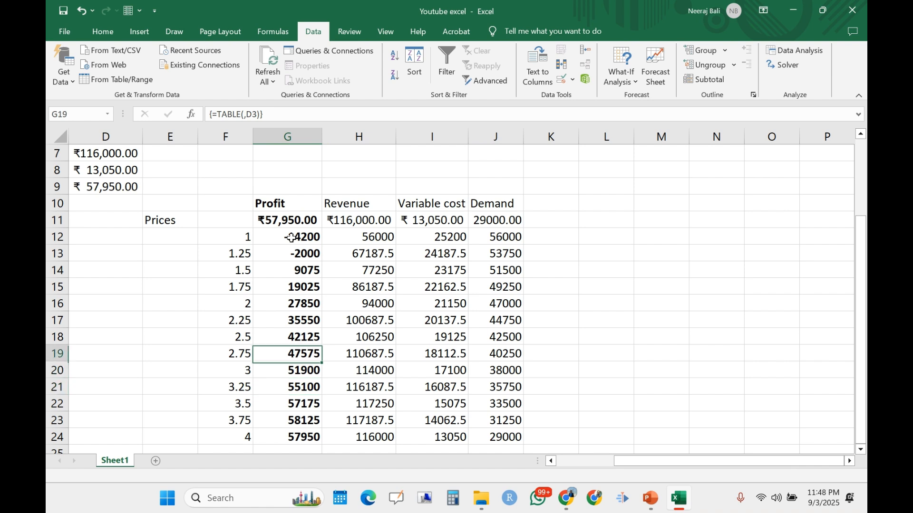
key(Down)
key(Down)
key(Down)
key(Up)
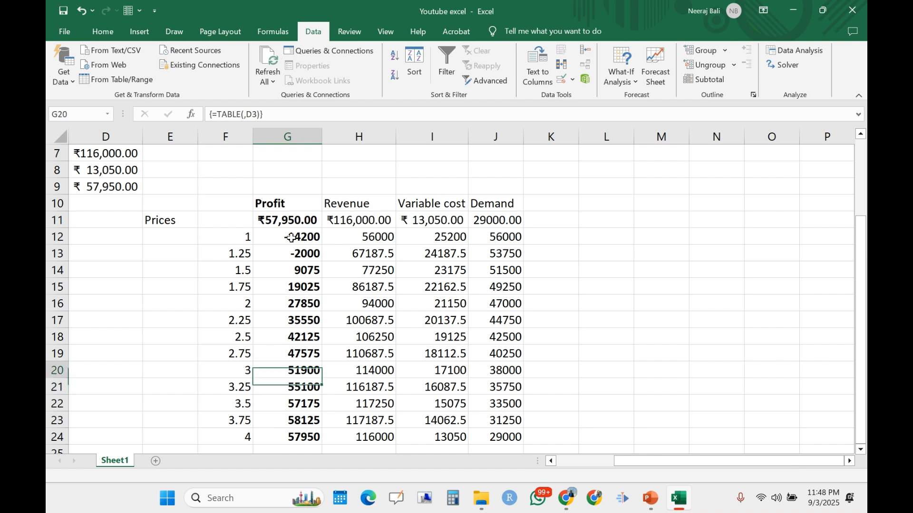
key(Down)
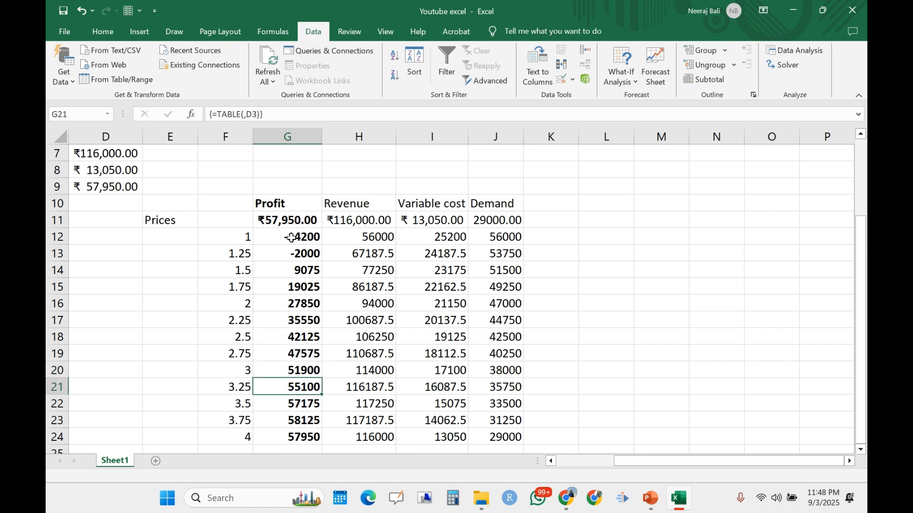
key(Up)
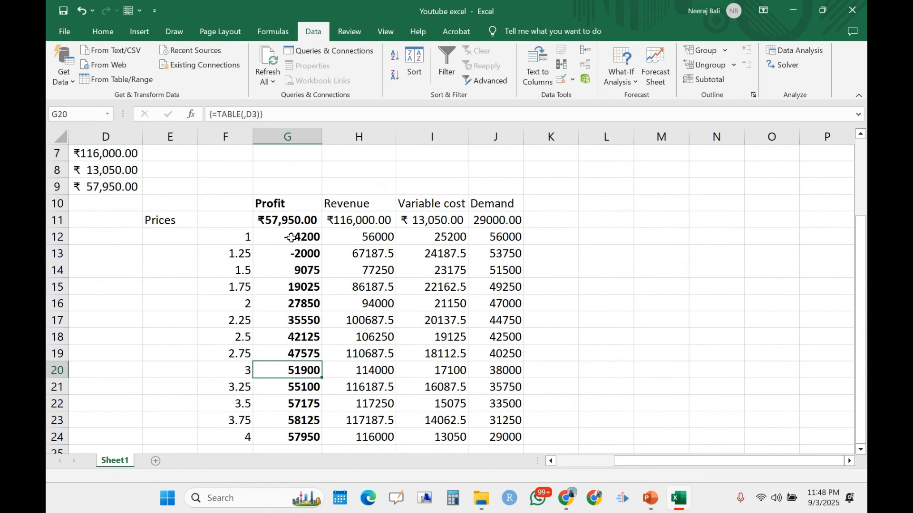
key(Down)
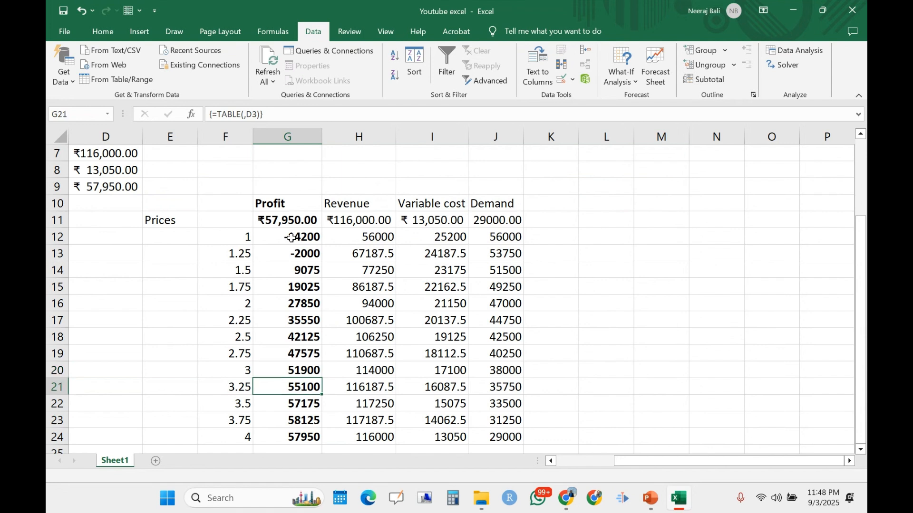
key(Down)
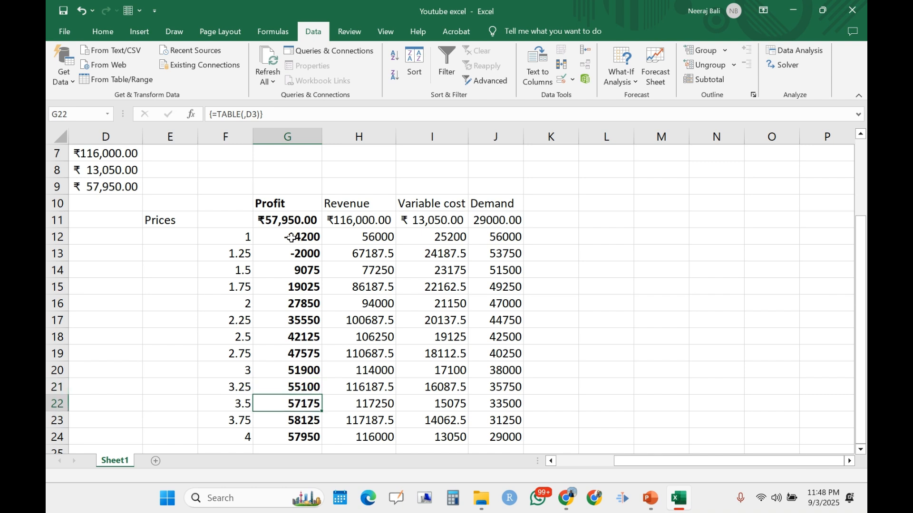
key(Down)
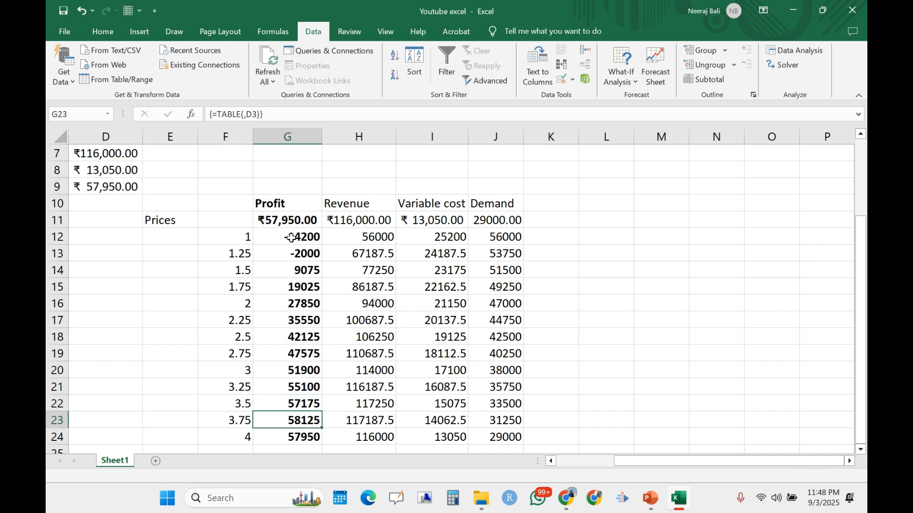
key(Down)
key(Up)
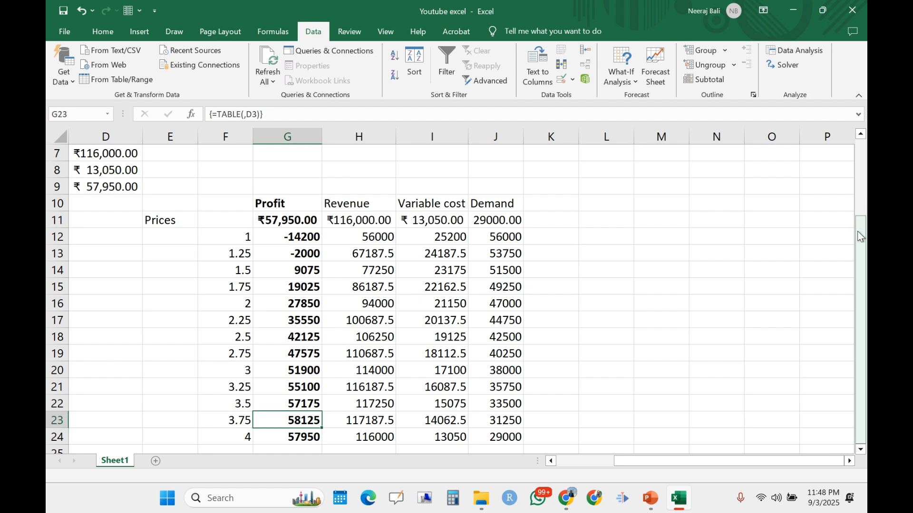
drag(861, 228, 861, 288)
scroll(708, 287, down, 2)
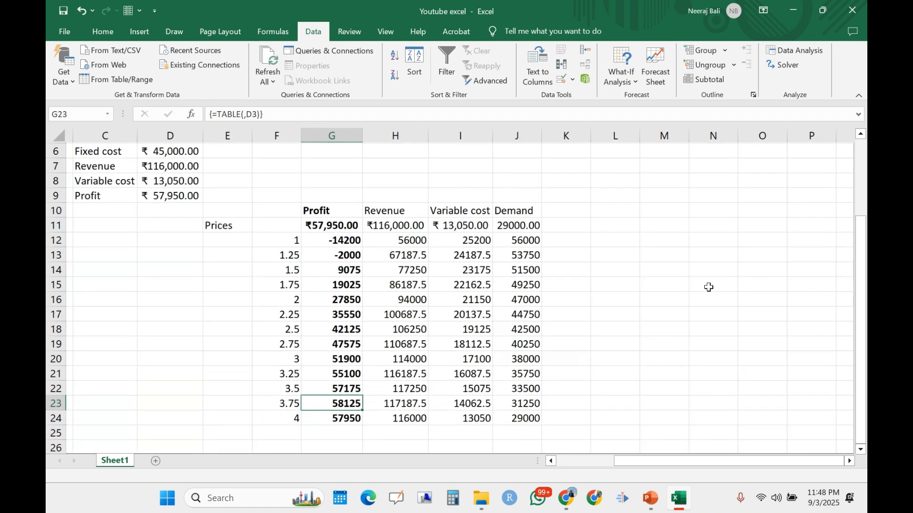
click(347, 434)
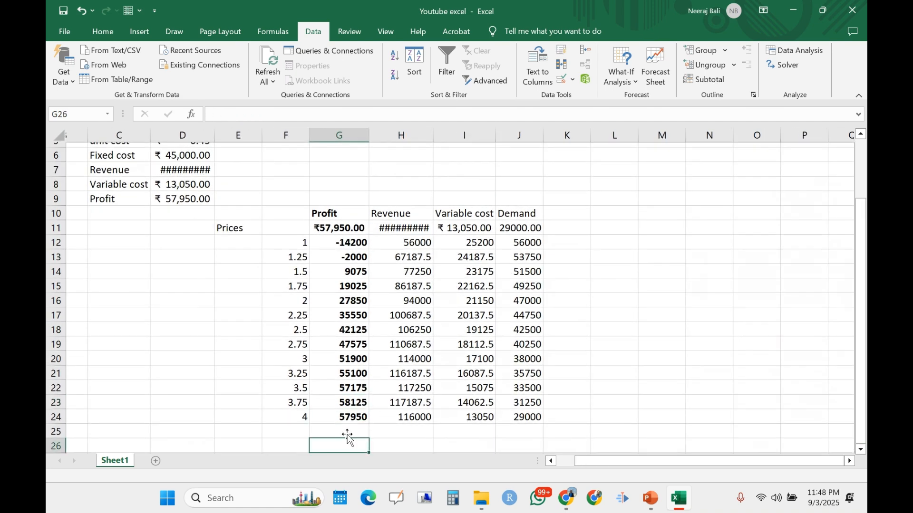
key(Right)
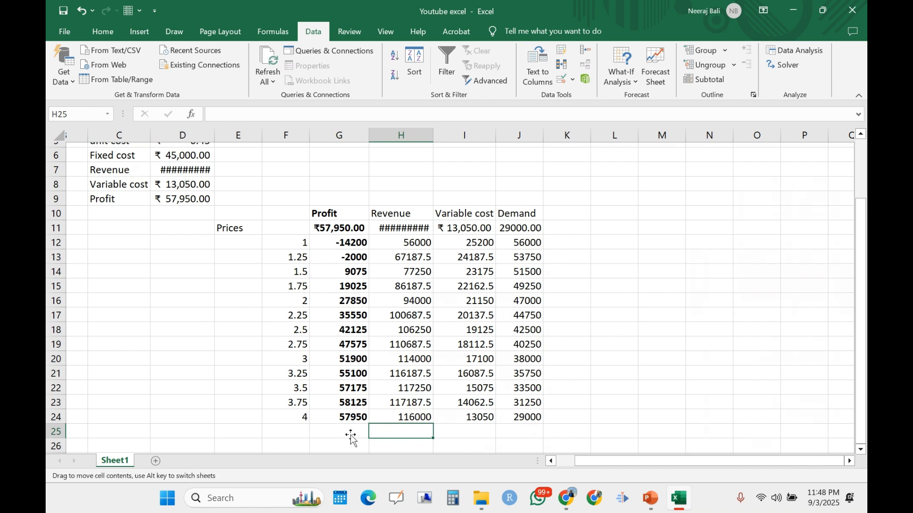
click(338, 429)
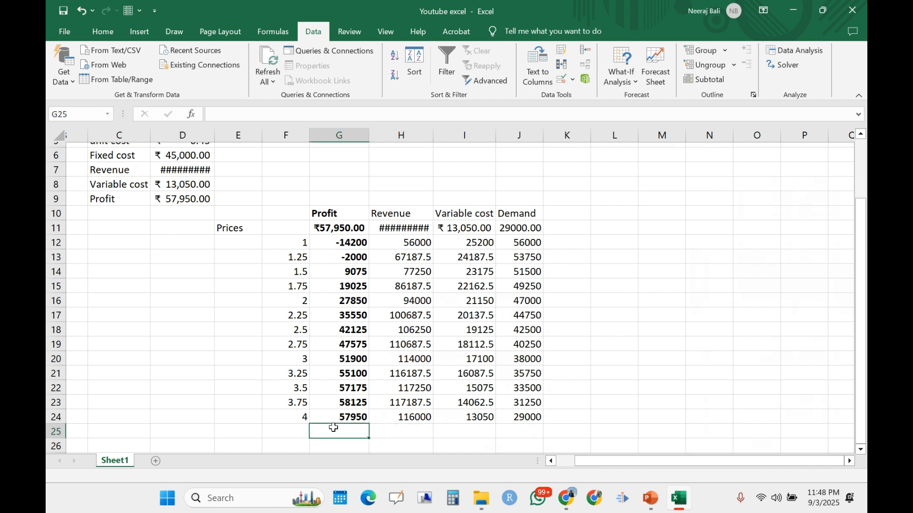
text(=)
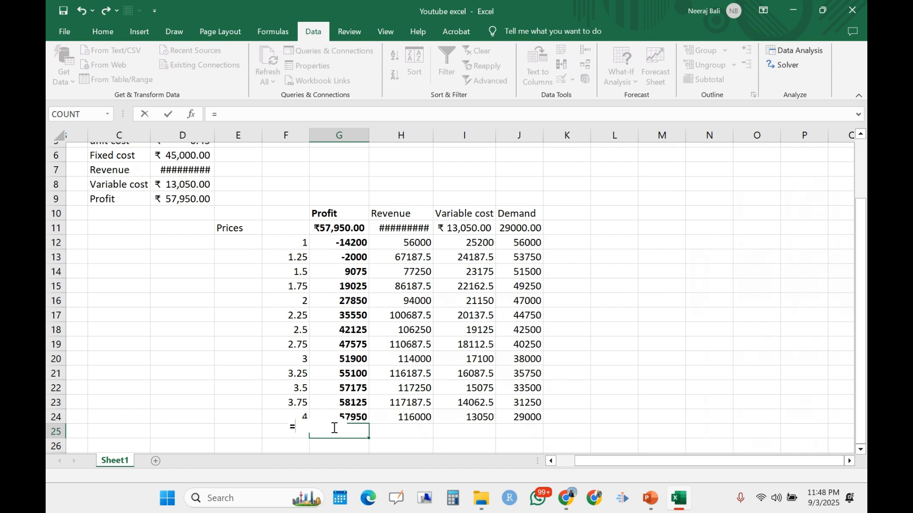
text(max)
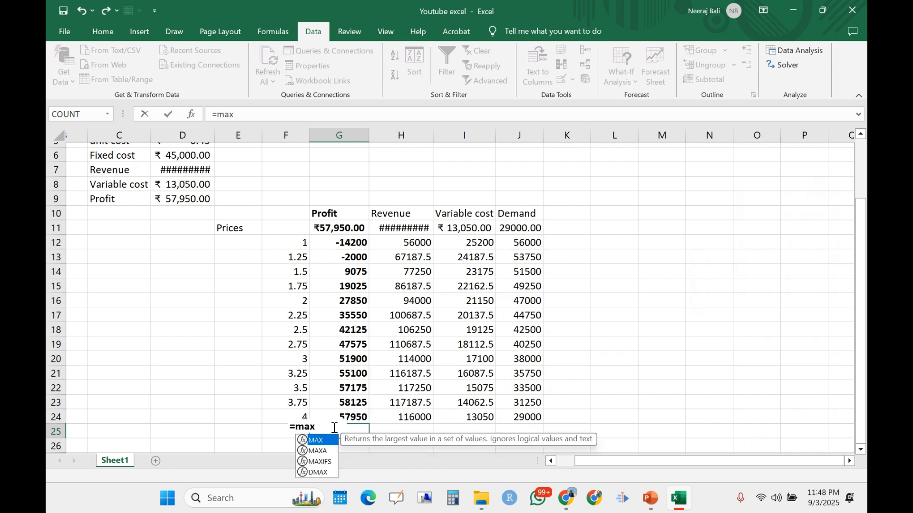
text(()
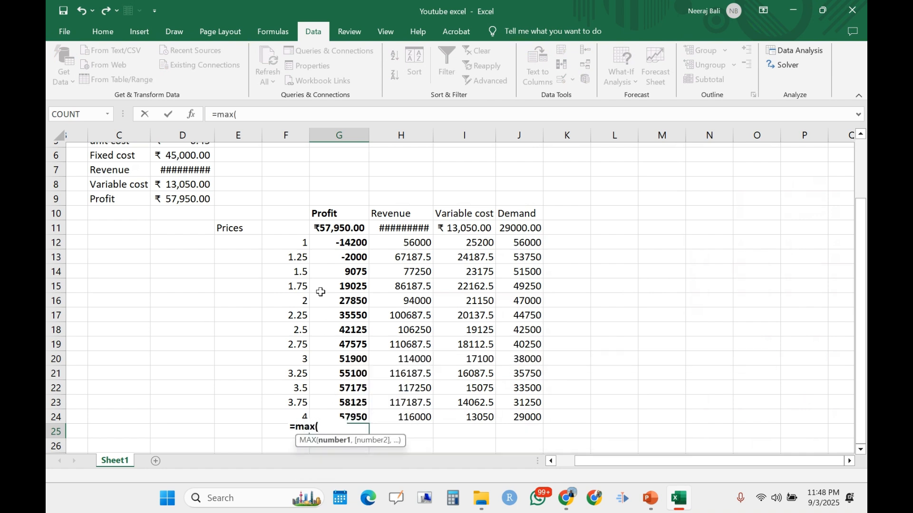
click(376, 242)
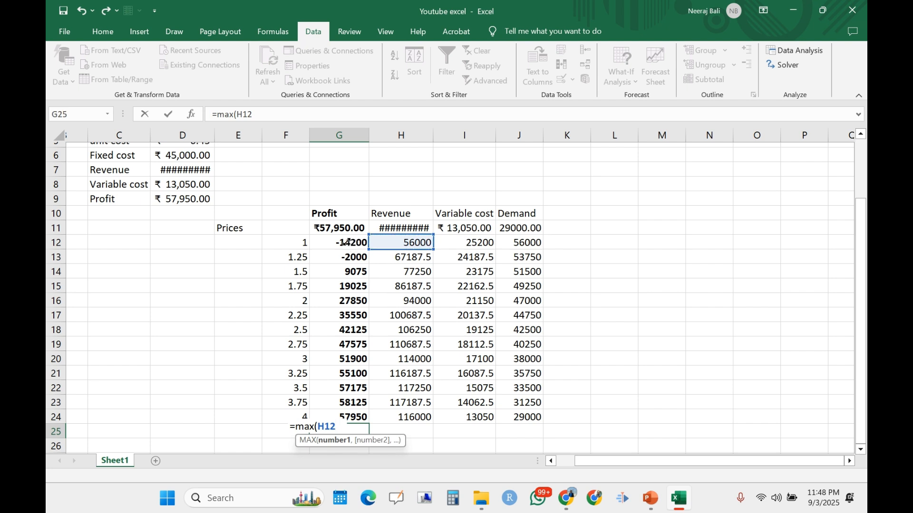
key(Return)
click(344, 244)
key(shift+Down)
key(shift+Down)
key(shift+Down)
key(shift+Down)
key(shift+Down)
key(shift+Down)
key(shift+Down)
key(shift+Down)
key(shift+Down)
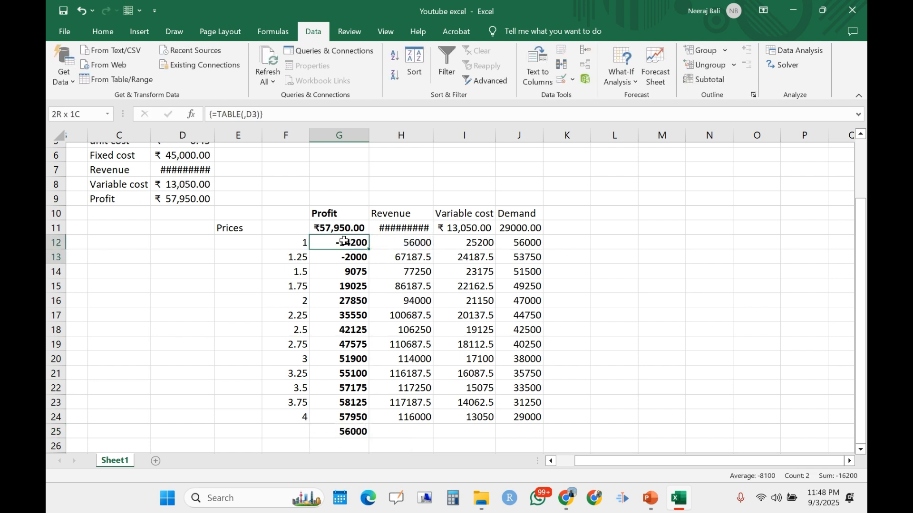
key(shift+Down)
key(shift+Down)
key(shift+Down)
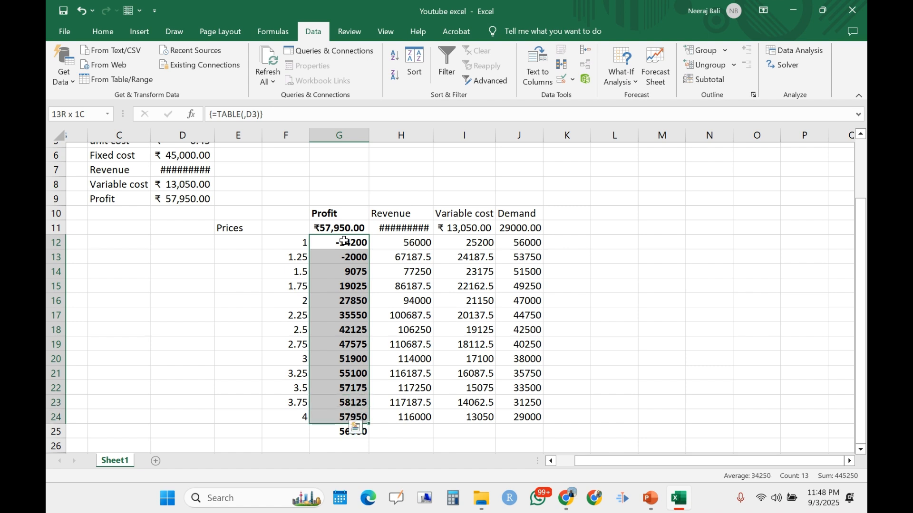
key(Return)
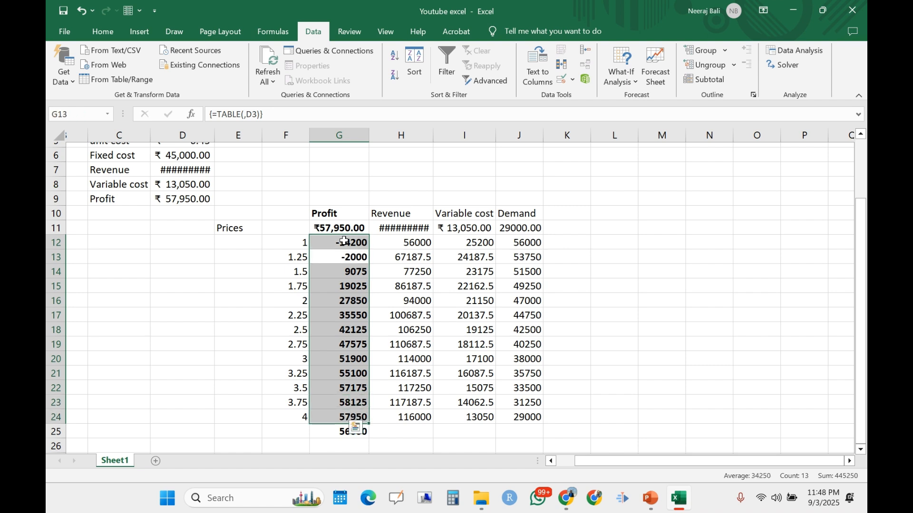
key(ctrl+z)
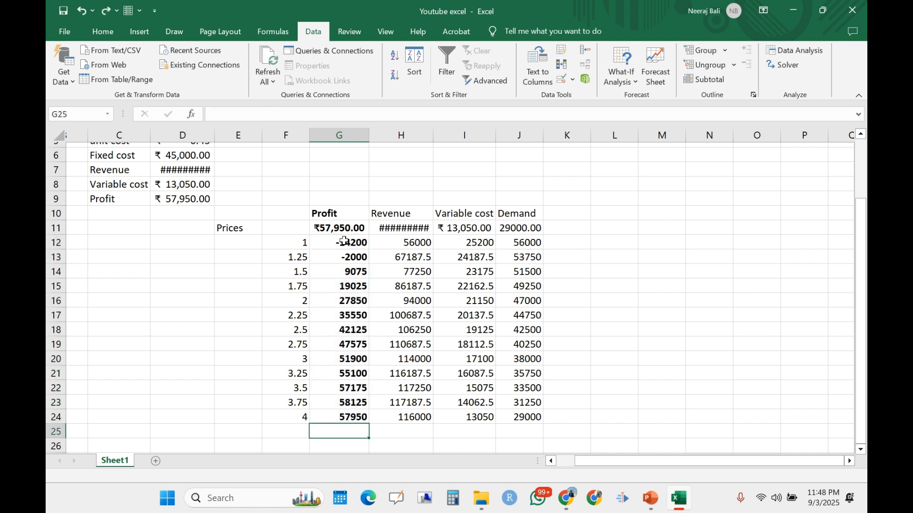
- Calculate the maximum profit in cell G25 with the formula =MAX(G12:G24)
text(=)
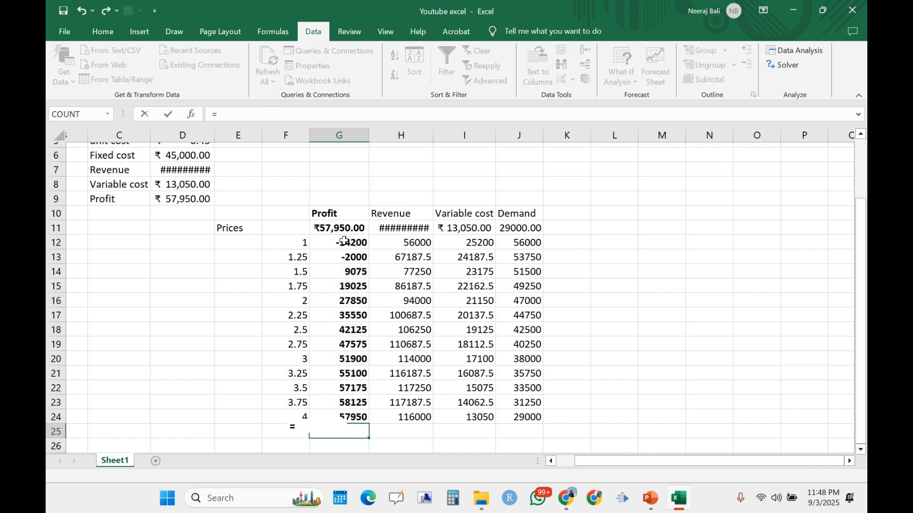
text(max)
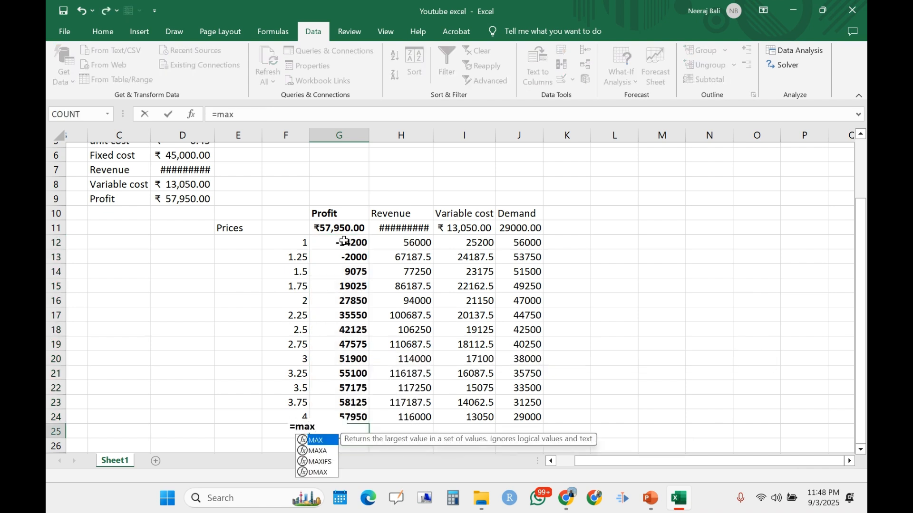
text(()
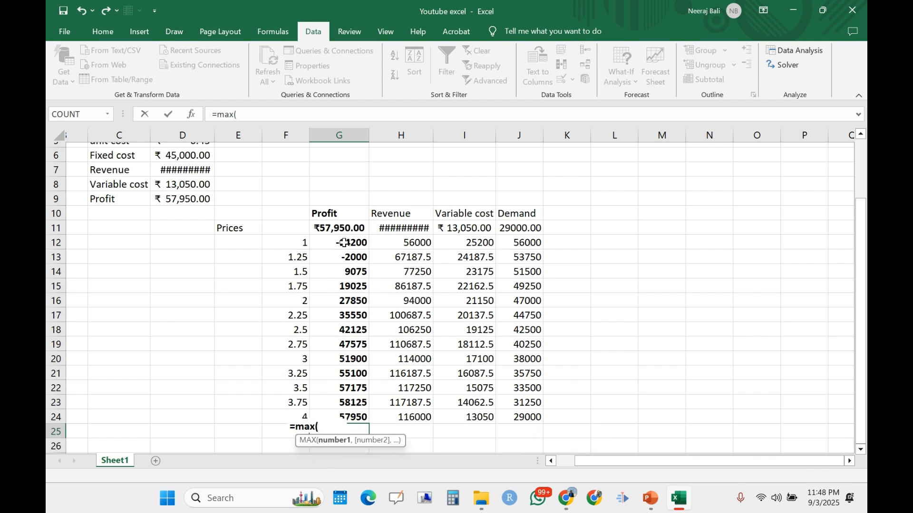
click(344, 252)
drag(346, 238, 336, 410)
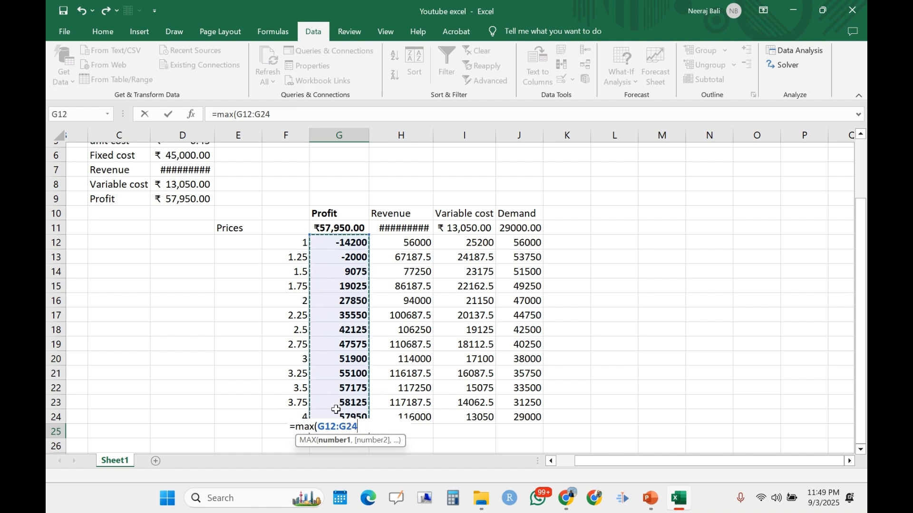
text())
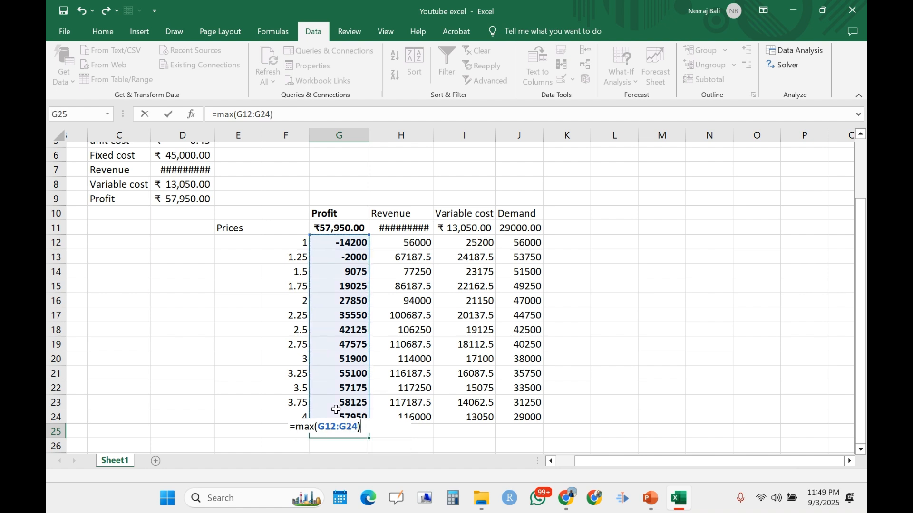
key(Return)
key(Up)
key(Up)
key(Right)
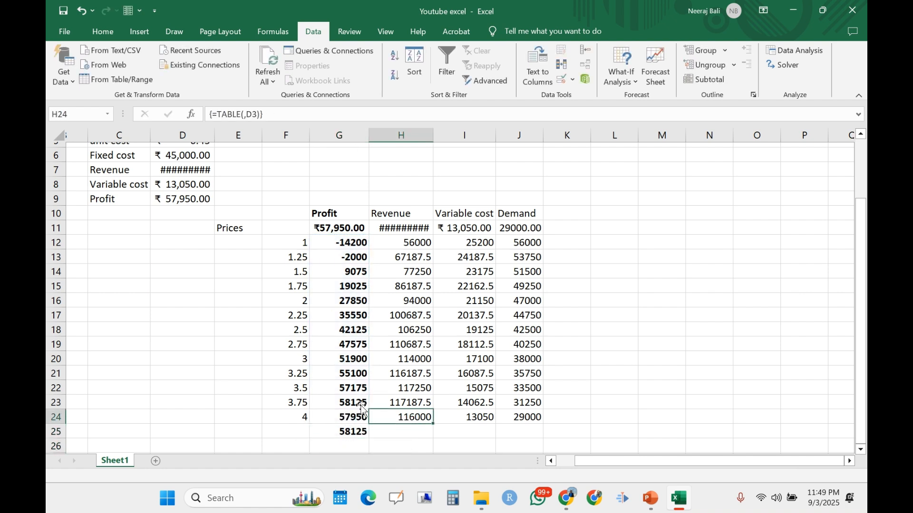
key(Up)
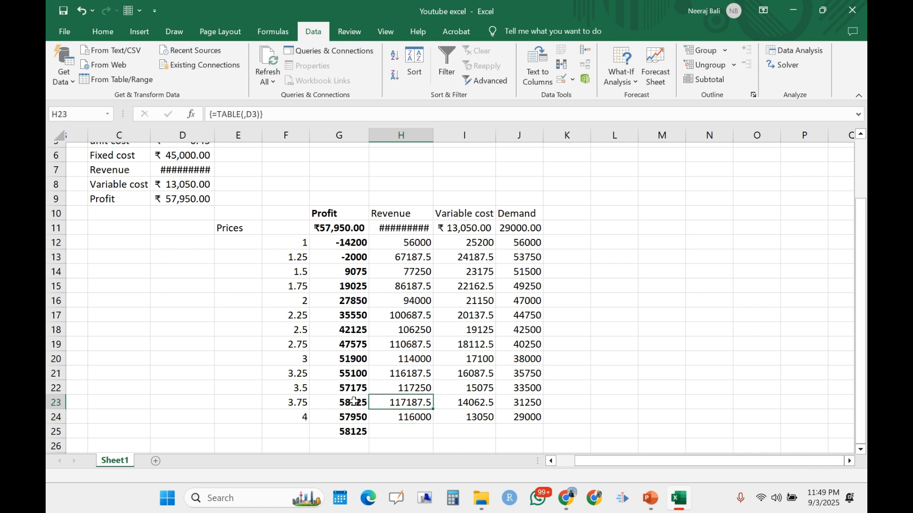
- Highlight the profit at price 3.75 in cell G23 with a yellow fill
click(333, 402)
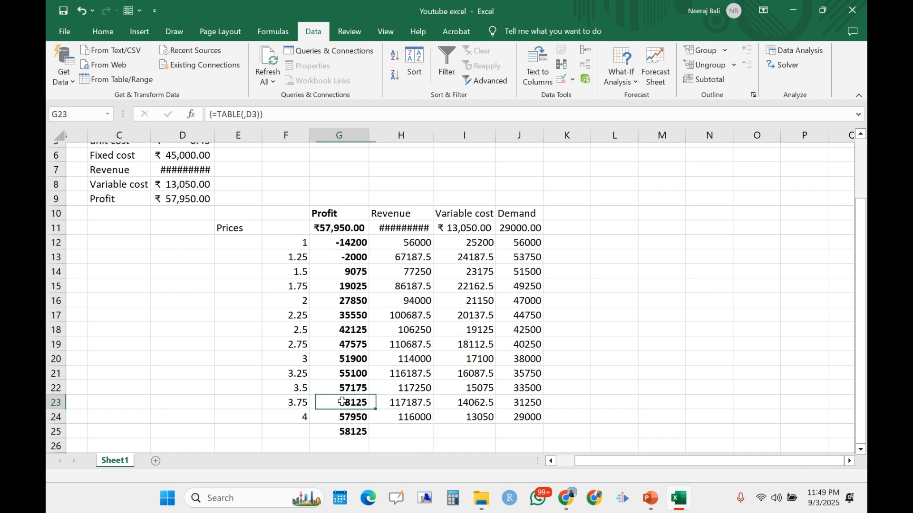
click(103, 32)
click(198, 82)
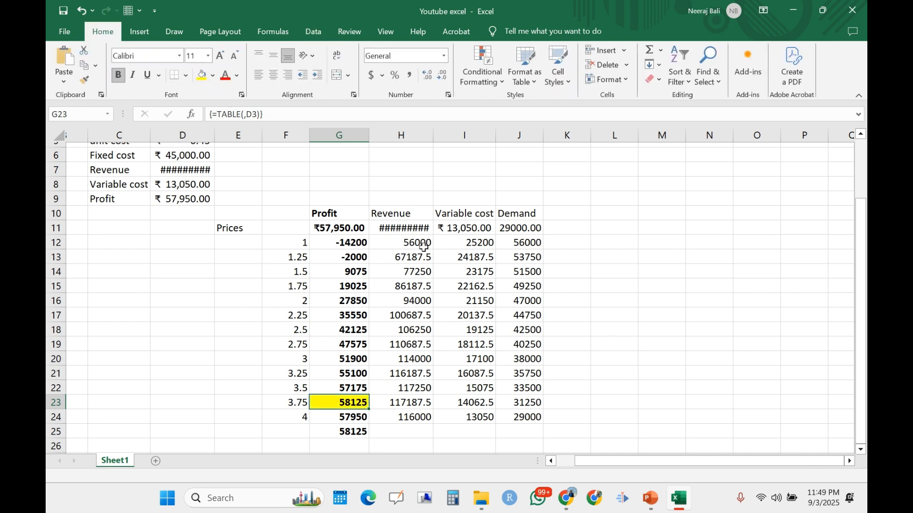
click(469, 258)
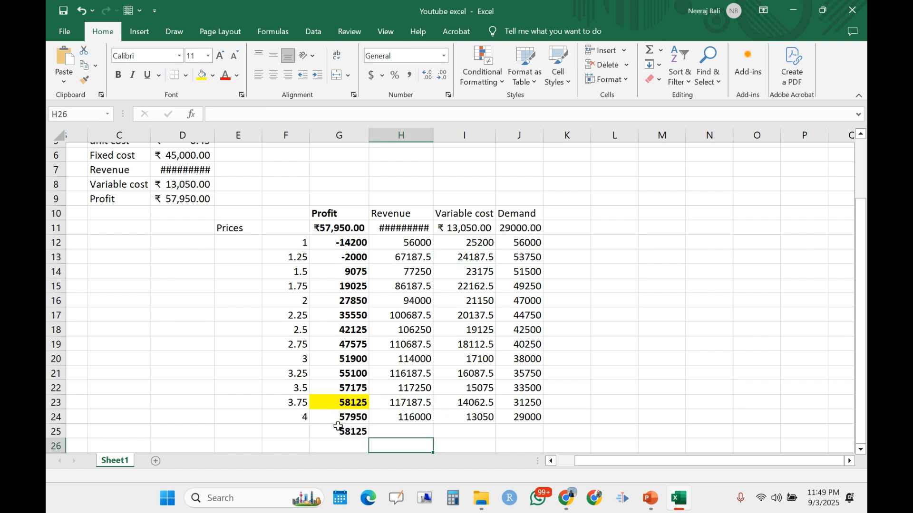
- Clear the maximum-profit formula from cell G25
click(339, 429)
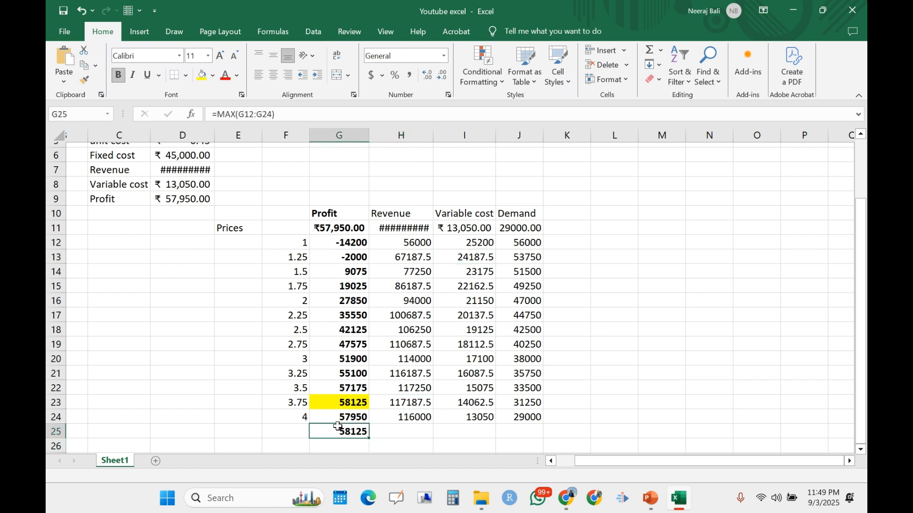
key(Delete)
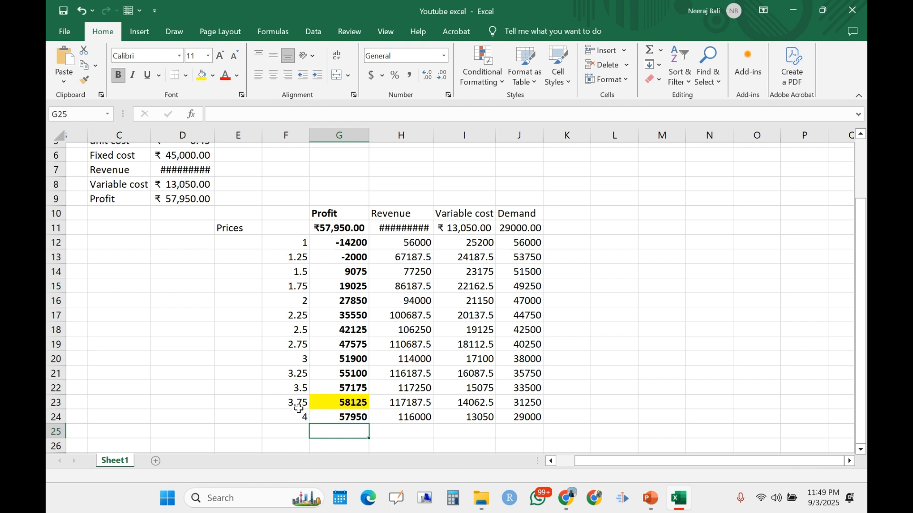
key(Up)
key(Up)
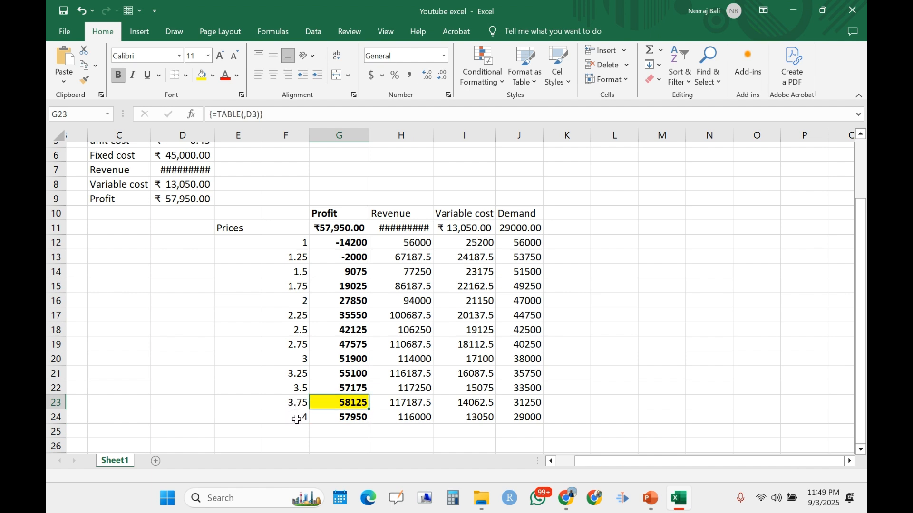
key(Down)
key(Down)
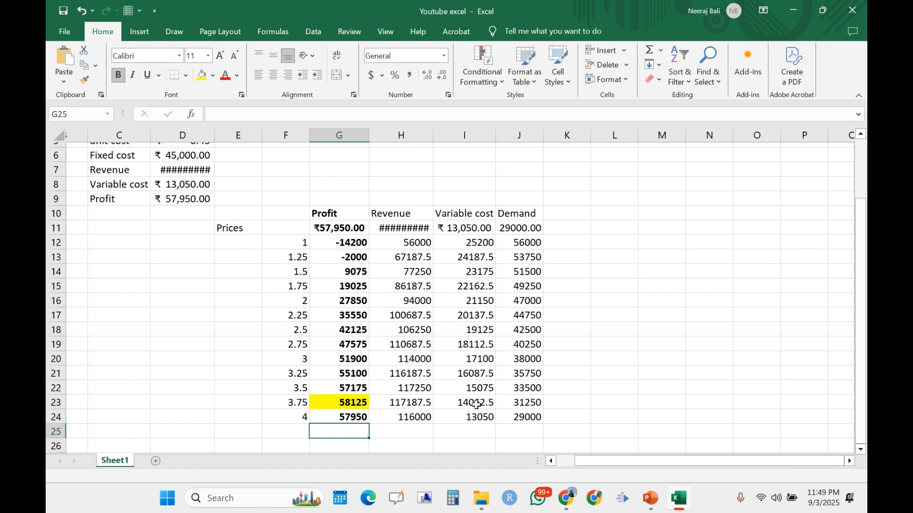
- Compare the demand and profit at price 3.75 with those at price 4
click(551, 402)
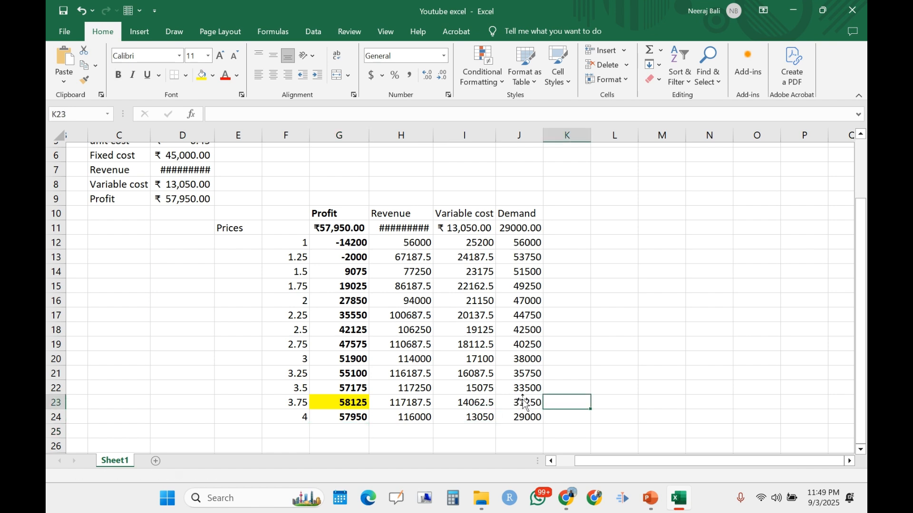
click(516, 399)
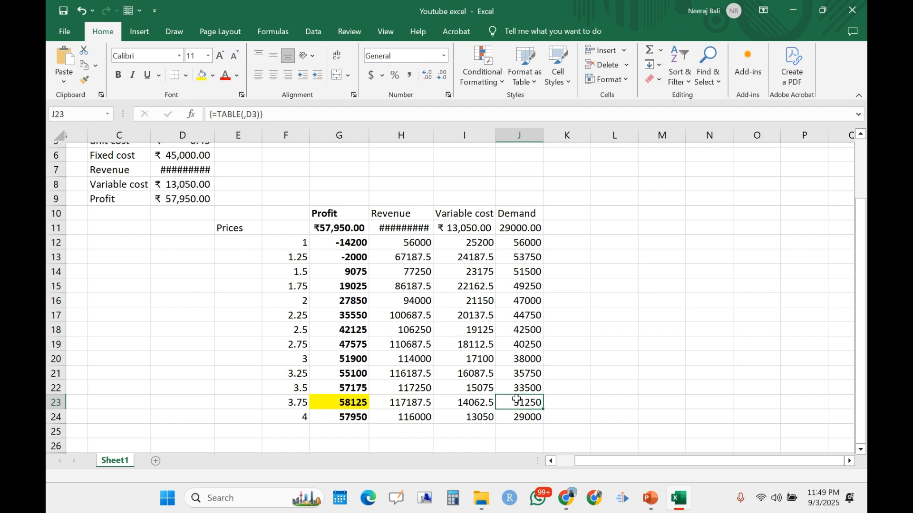
click(521, 421)
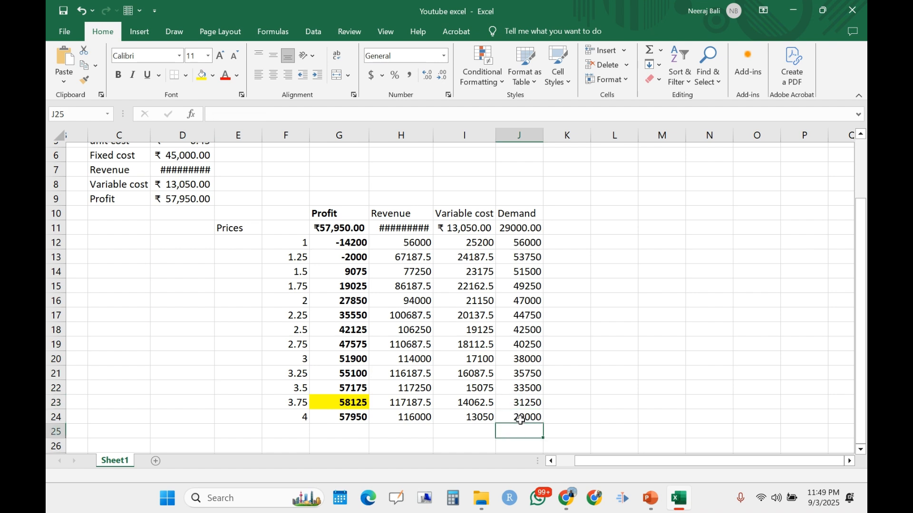
key(Right)
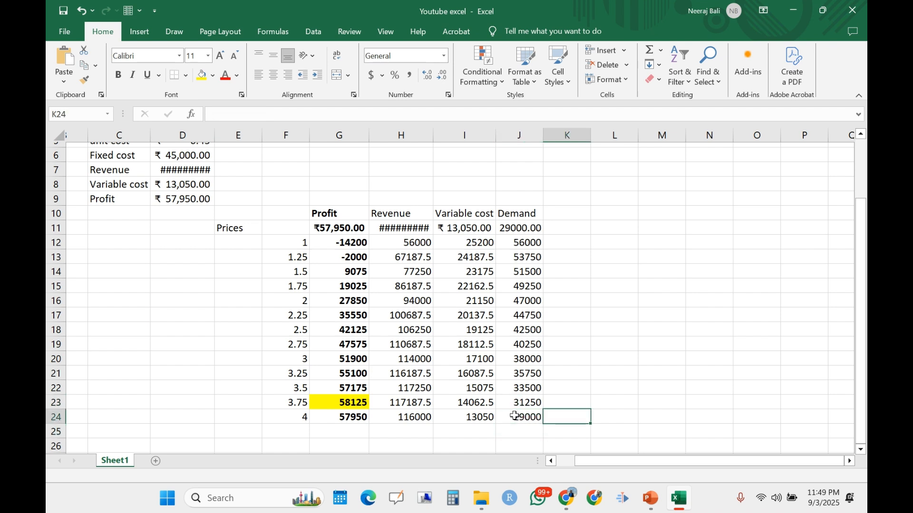
click(515, 416)
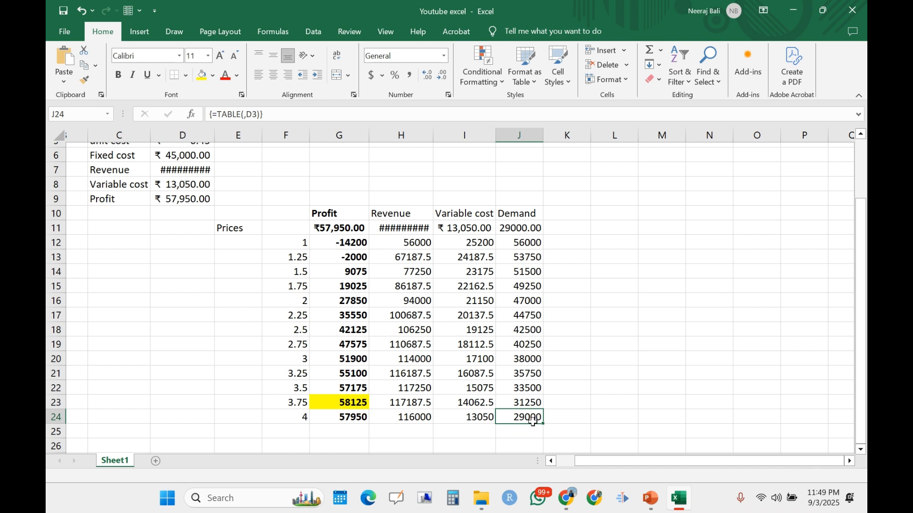
click(311, 403)
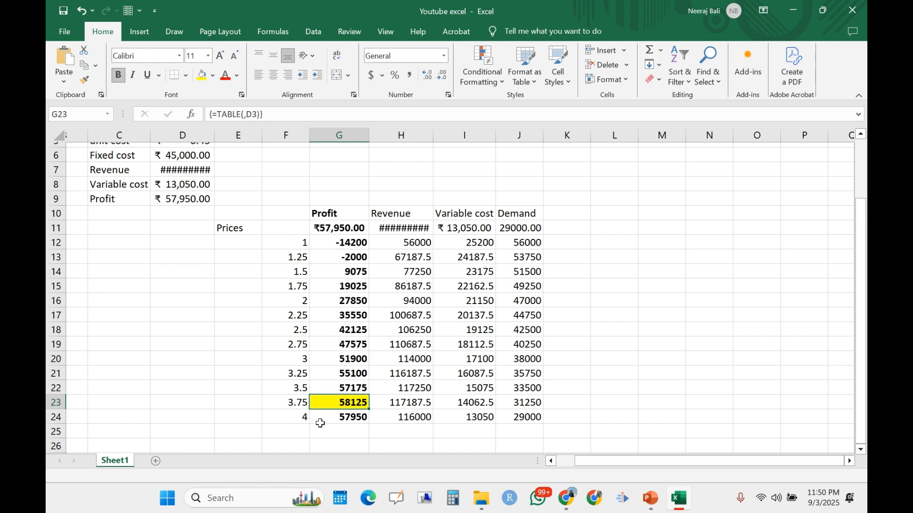
click(545, 420)
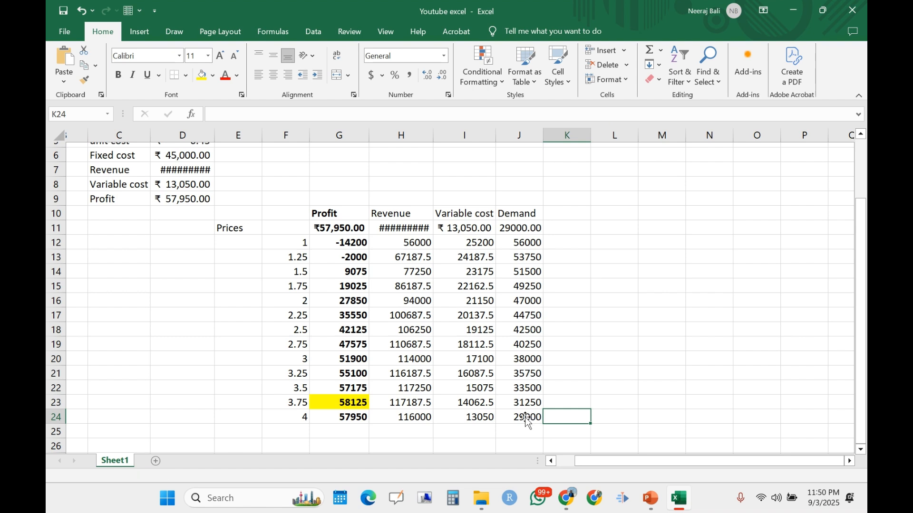
click(522, 417)
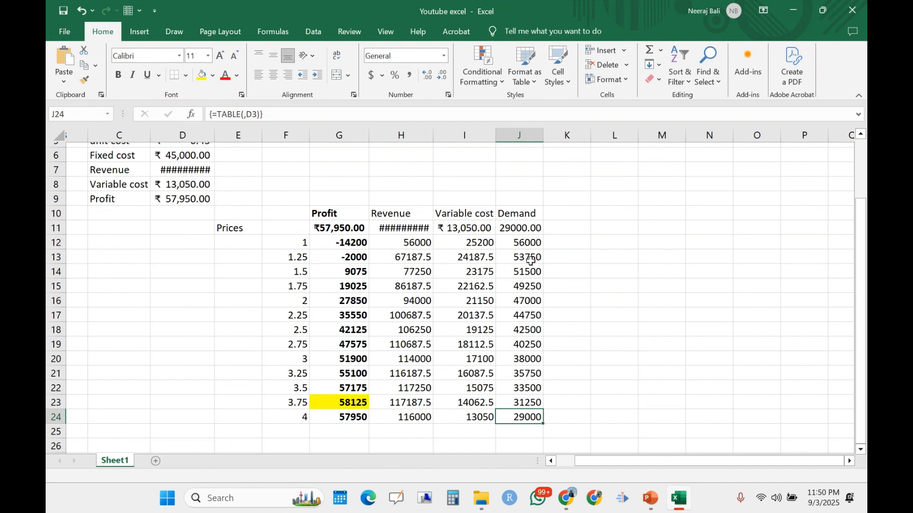
- Try to widen the Revenue column H so the value in H11 fits
click(432, 135)
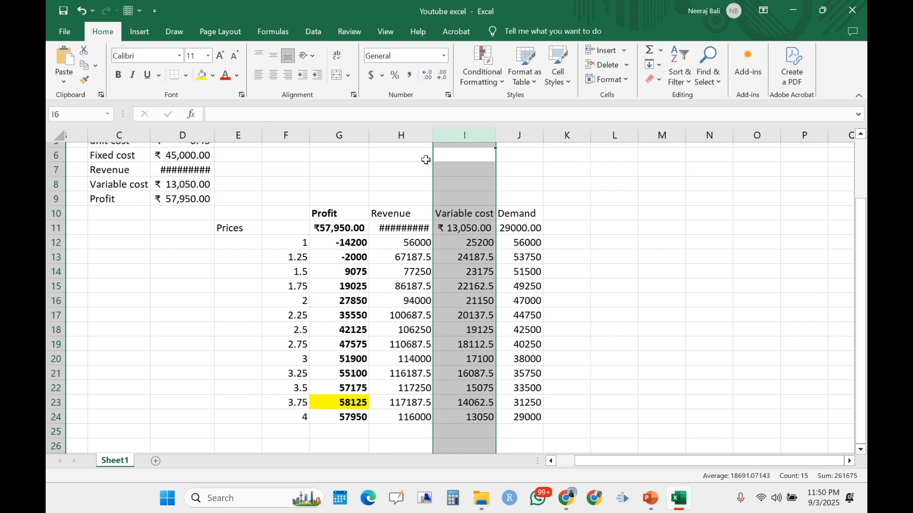
key(Down)
click(433, 135)
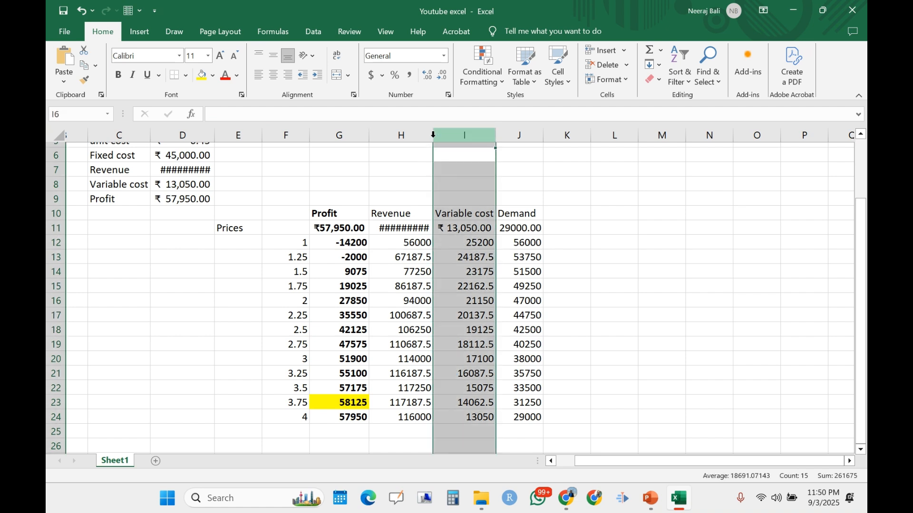
click(395, 223)
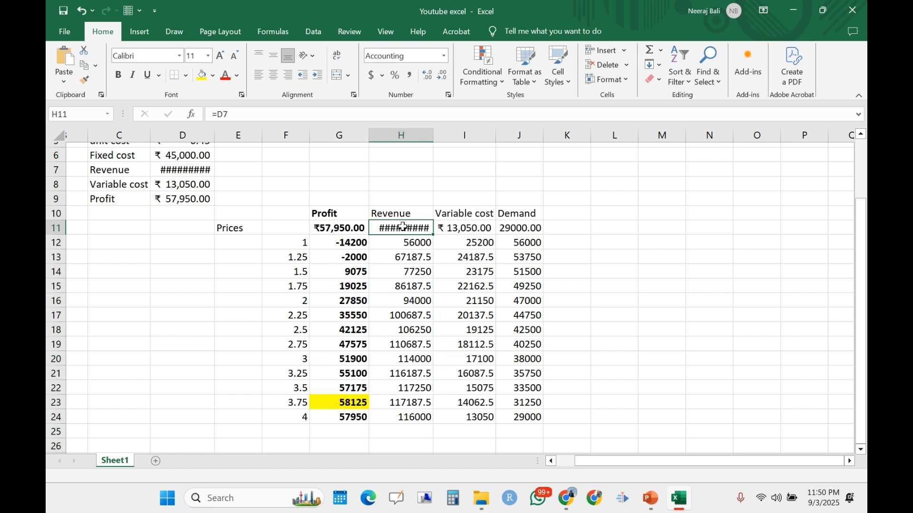
click(406, 295)
click(410, 341)
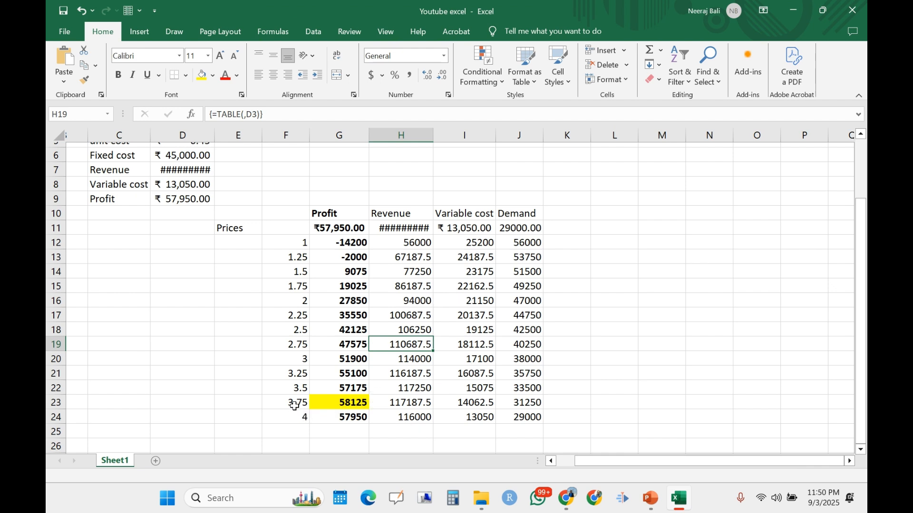
click(311, 404)
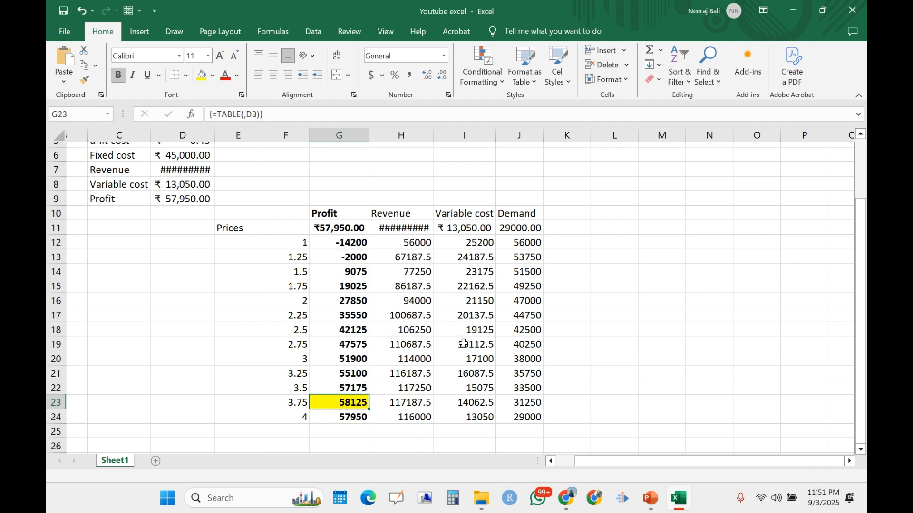
click(464, 316)
click(598, 257)
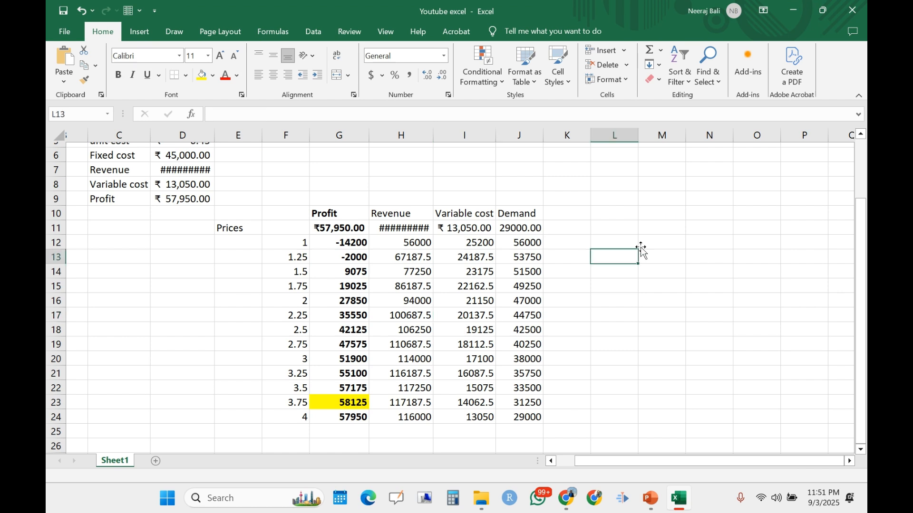
- Enter the heading "price" in cell M25, below and beside the existing data table
drag(861, 248, 864, 283)
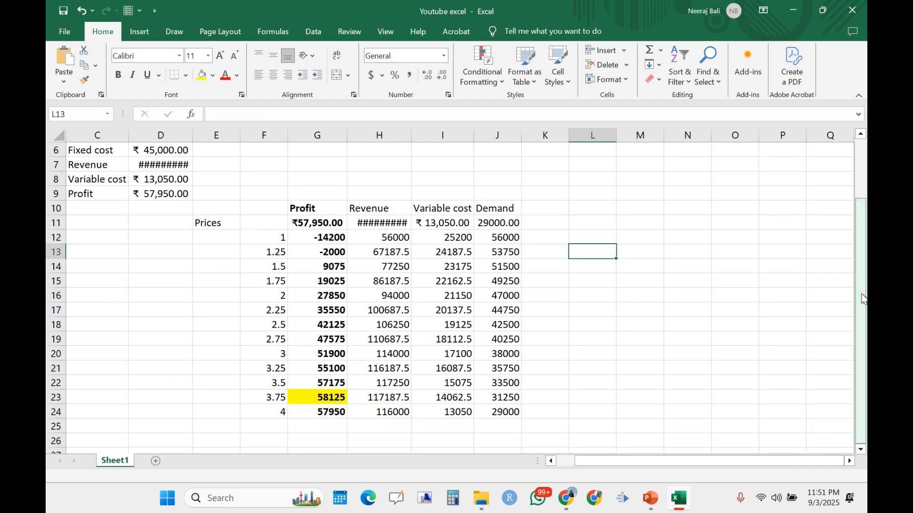
click(540, 338)
key(Down)
key(Down)
key(Down)
key(Down)
key(Down)
key(Down)
key(Down)
key(Down)
key(Down)
key(Down)
key(Down)
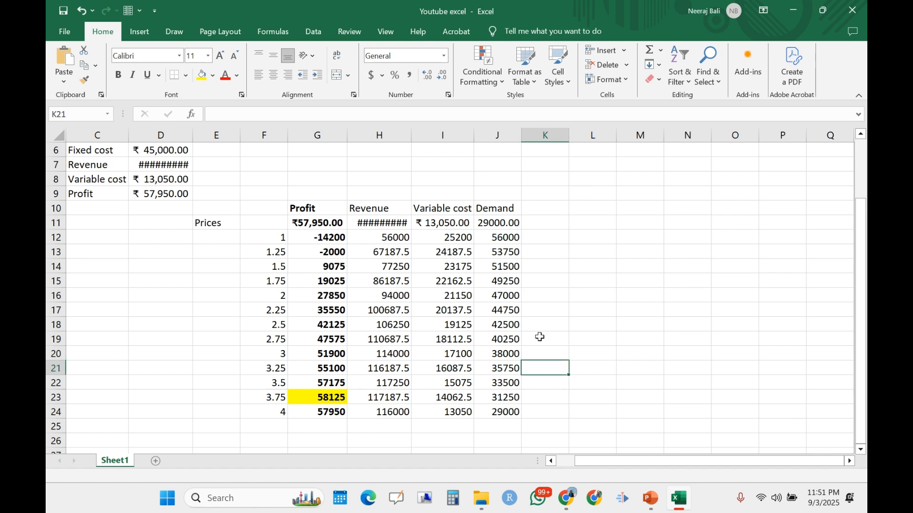
key(Up)
key(Up)
key(Up)
key(Up)
key(Up)
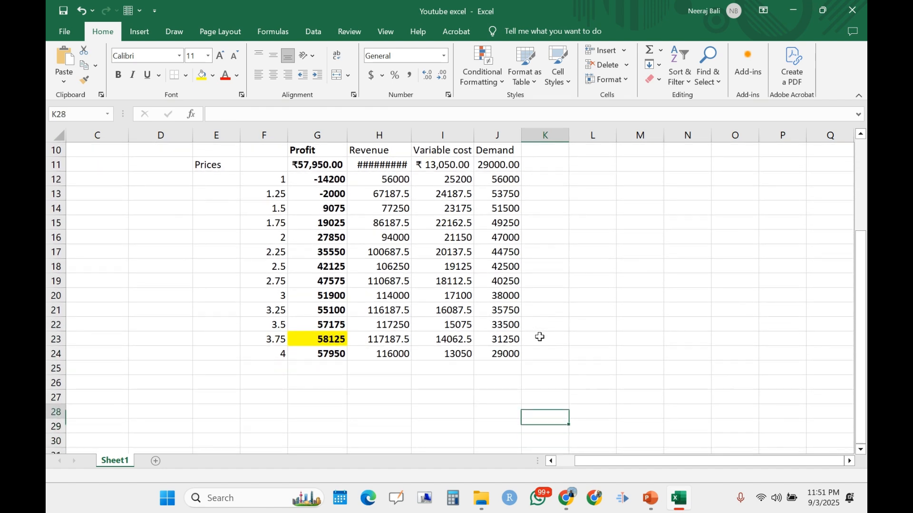
key(Right)
key(Right)
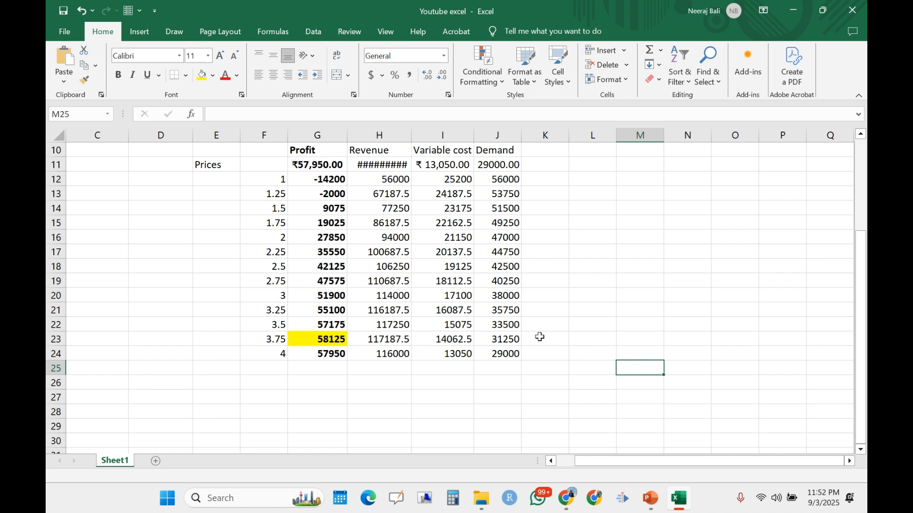
text(price)
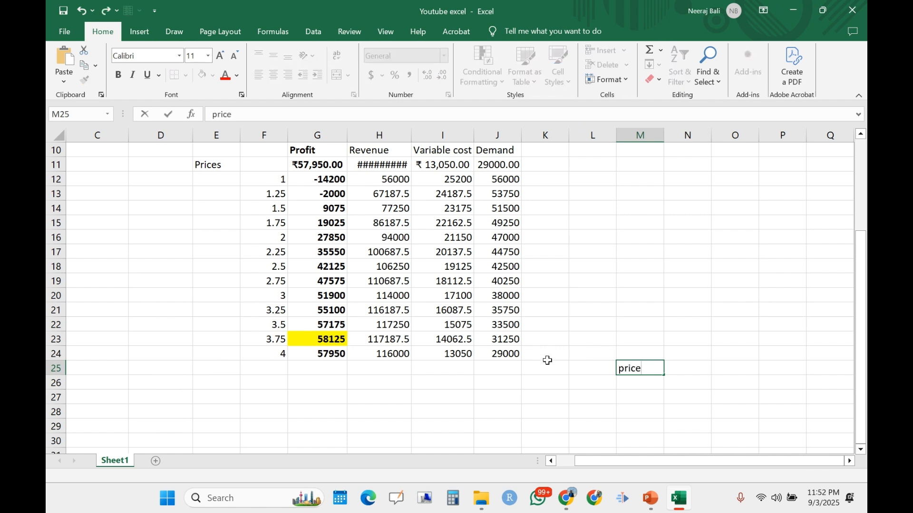
click(637, 386)
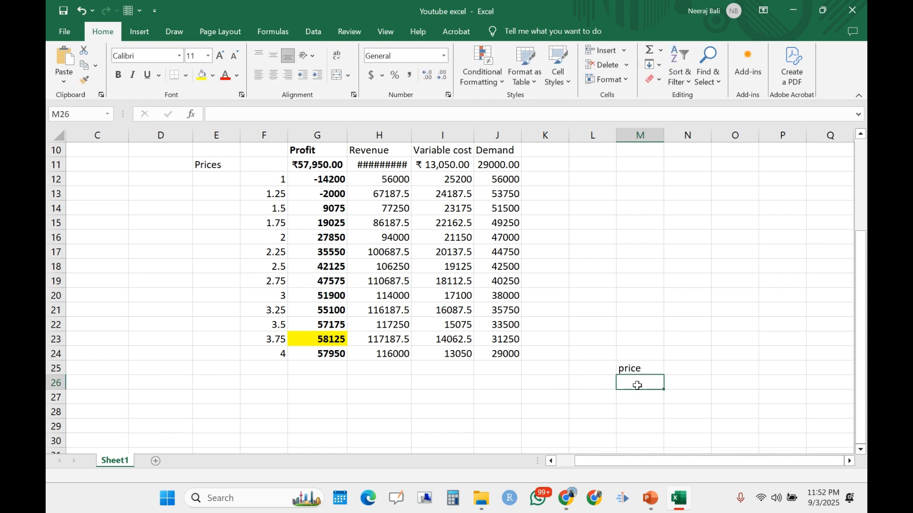
- Enter the starting prices 1.5 in M26 and 1.75 in M27 under the price heading
ctrl+scroll(666, 315, down, 3)
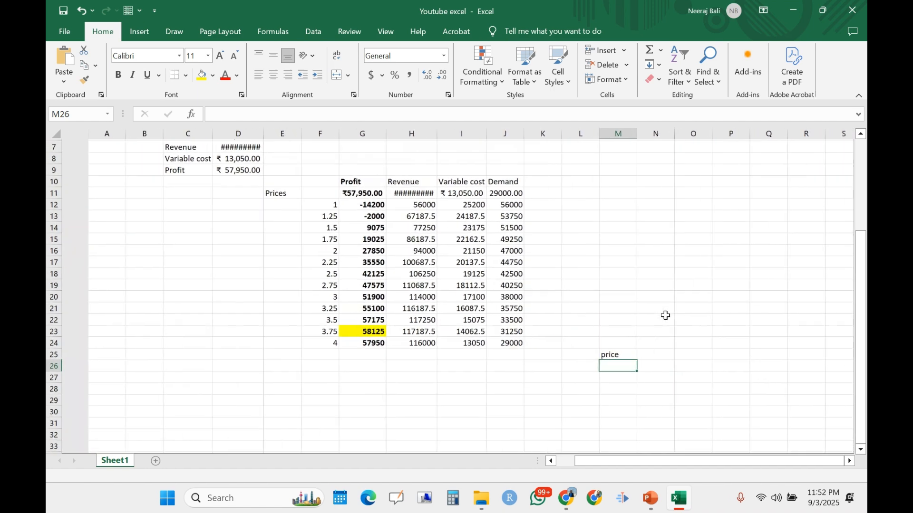
text(1)
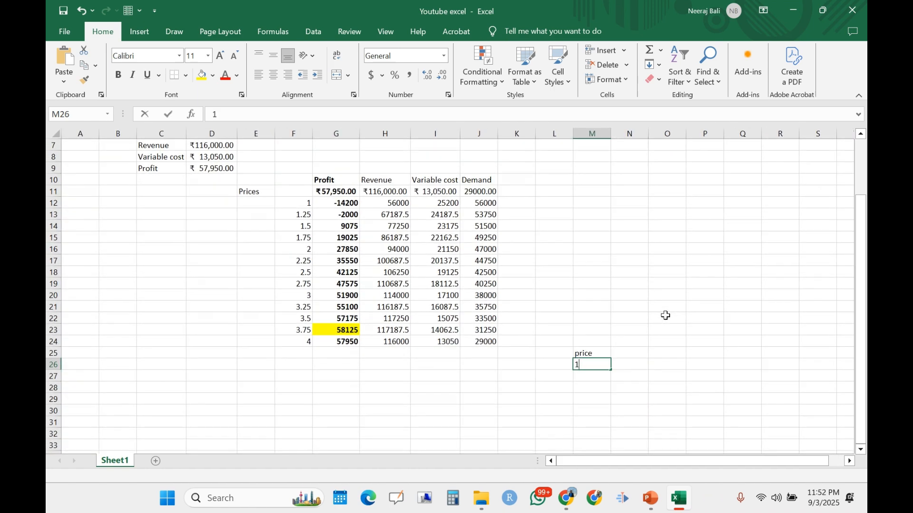
text(.)
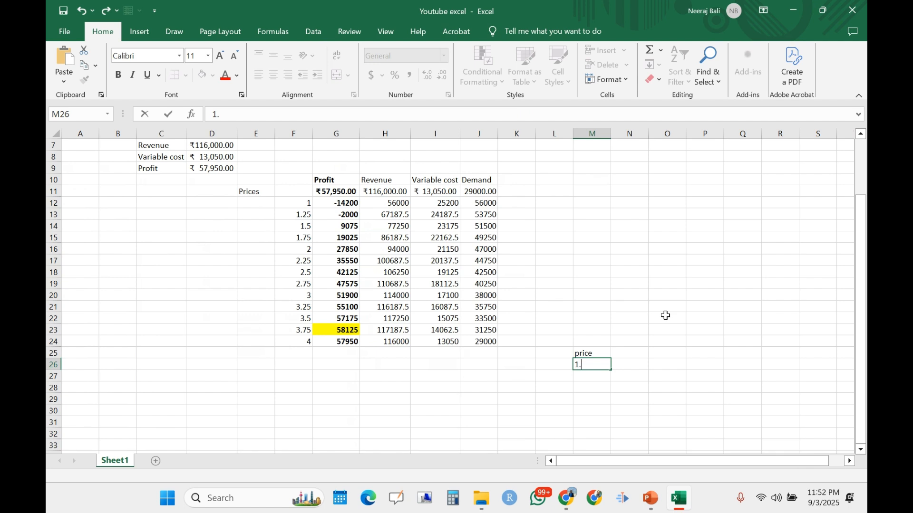
text(5)
click(595, 379)
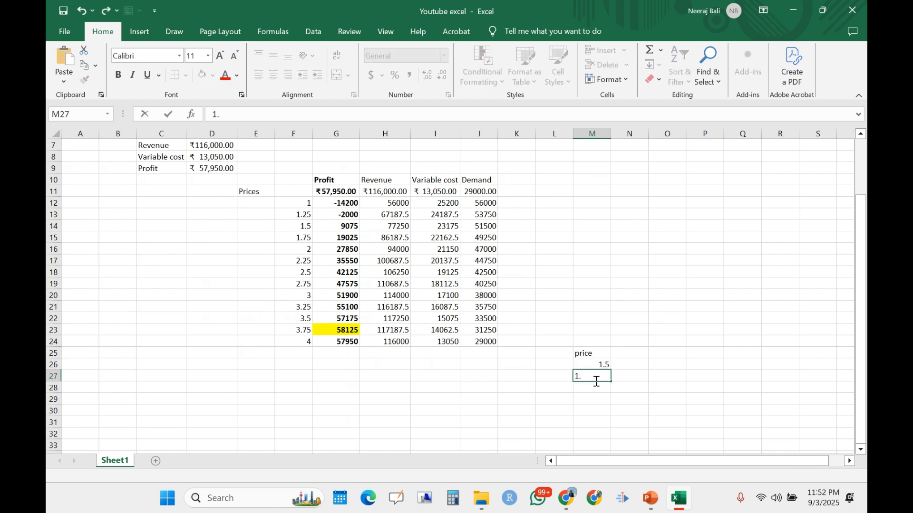
click(640, 388)
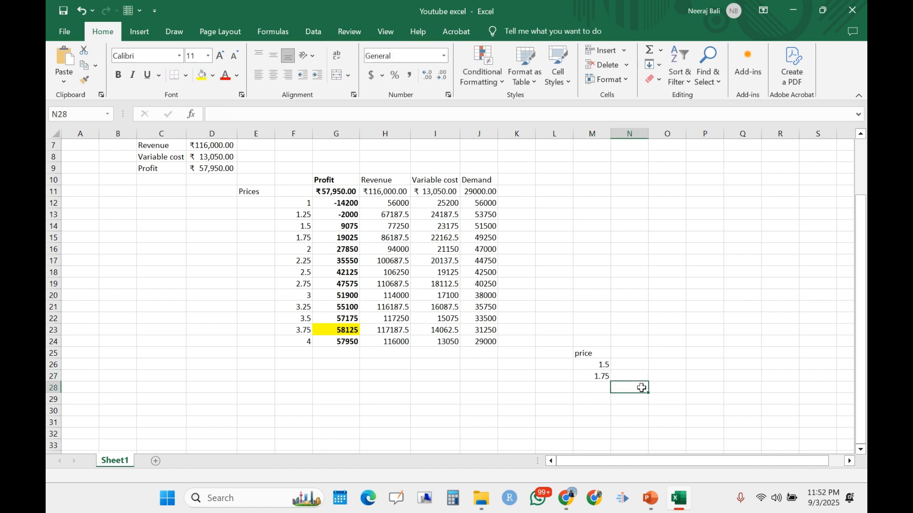
- Extend the price series from M26:M27 down to M40, ending at 5 in steps of 0.25
click(598, 369)
drag(598, 370, 601, 328)
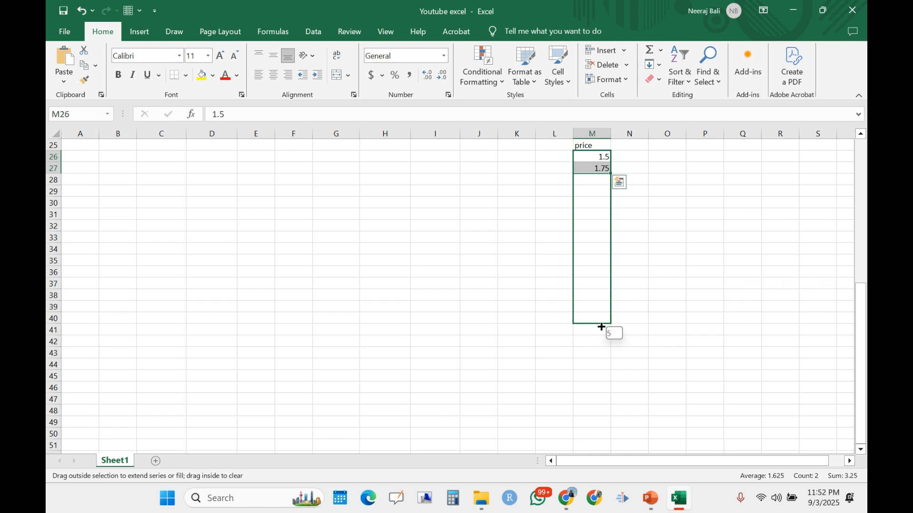
drag(601, 328, 602, 327)
click(655, 309)
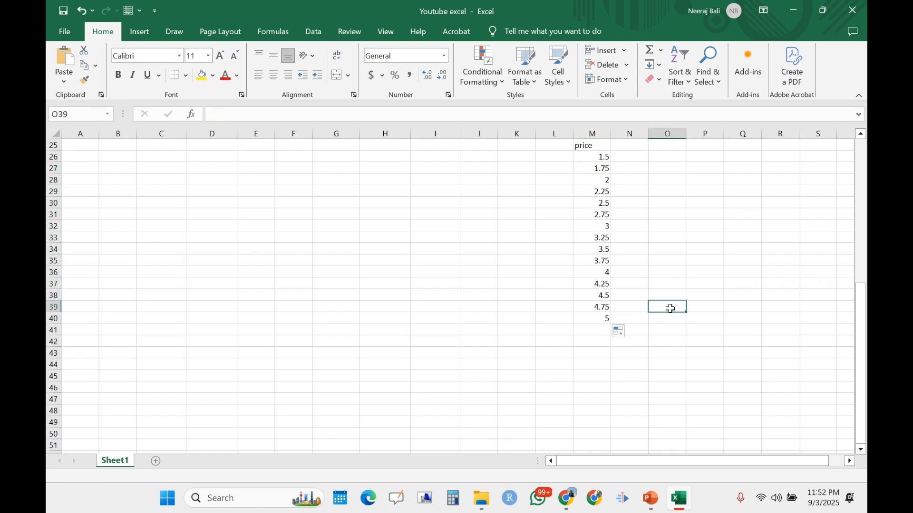
key(Up)
key(Up)
key(Up)
key(Up)
key(Up)
key(Up)
key(Up)
key(Up)
key(Up)
key(Up)
key(Up)
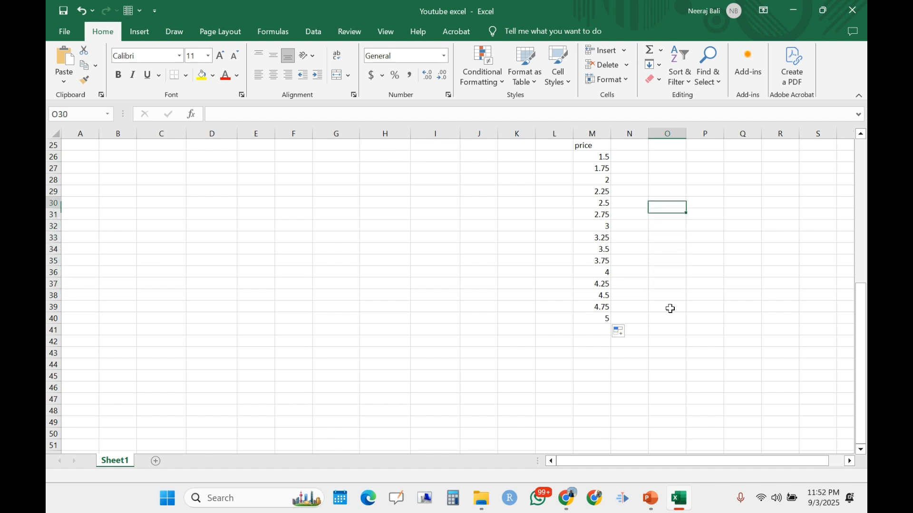
- Enter the heading "unit cost" in cell N23, above the columns beside the new price list
key(Up)
key(Up)
key(Up)
key(Up)
key(Up)
key(Up)
key(Up)
key(Up)
key(Up)
key(Up)
key(Up)
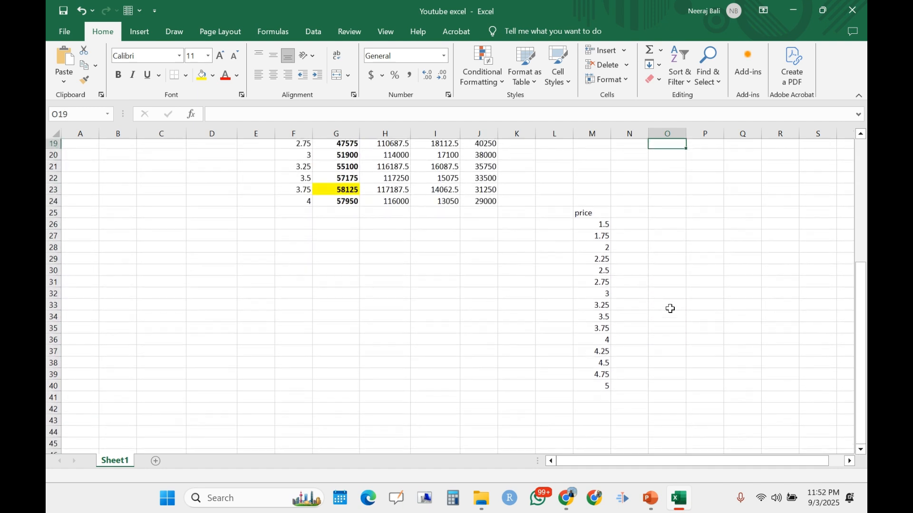
key(Up)
key(Up)
key(Up)
key(Up)
key(Up)
key(Up)
key(Up)
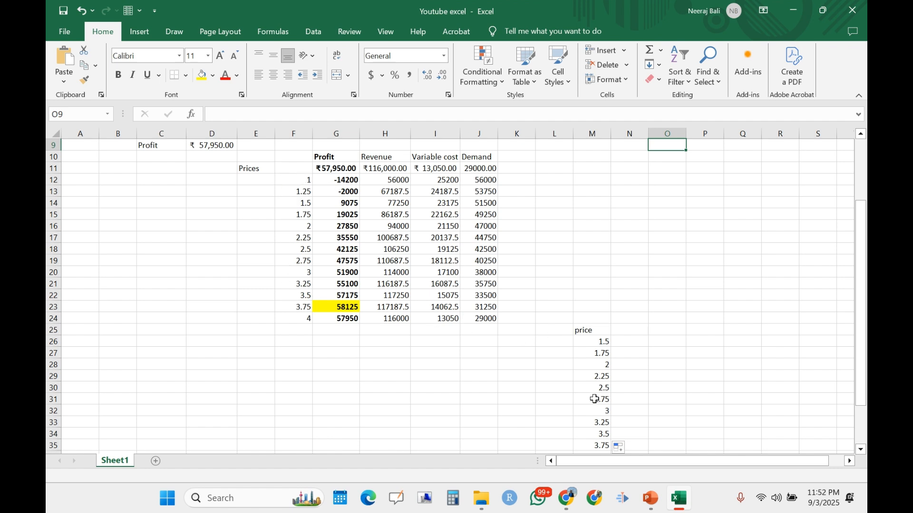
click(629, 305)
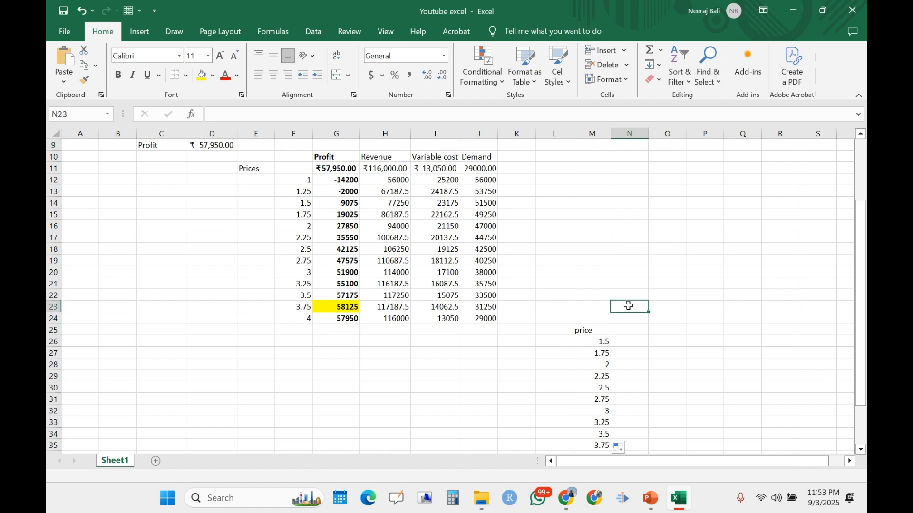
text(unit cos)
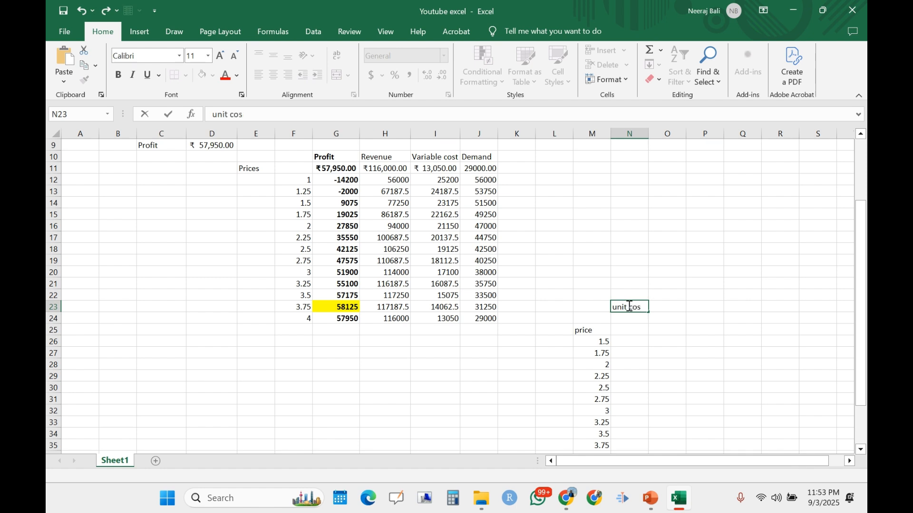
text(t)
click(639, 341)
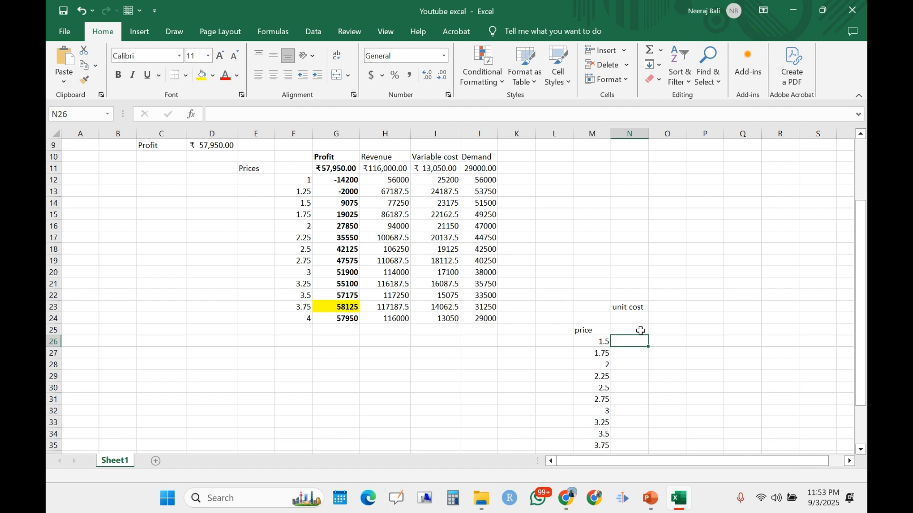
- Enter unit costs 0.3 in N25 and 0.35 in O25, and extend the series across to T25, ending at 0.6
click(637, 328)
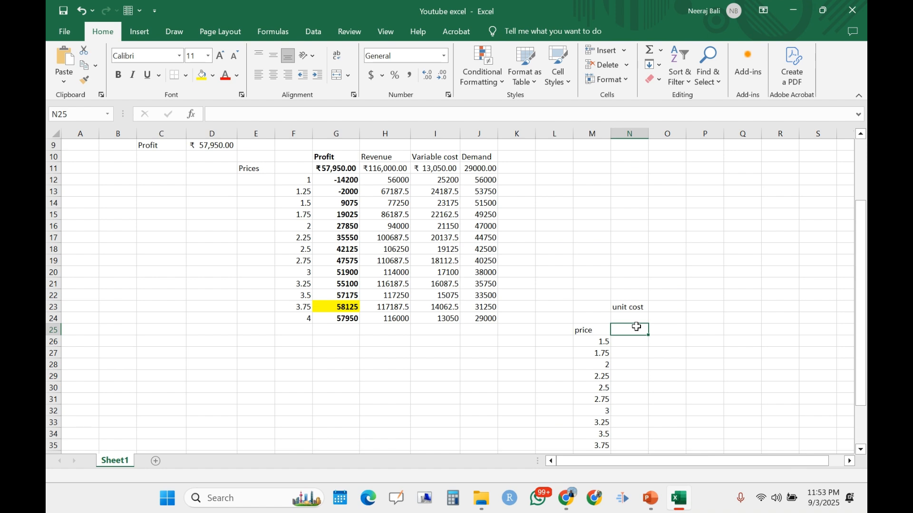
text(.3)
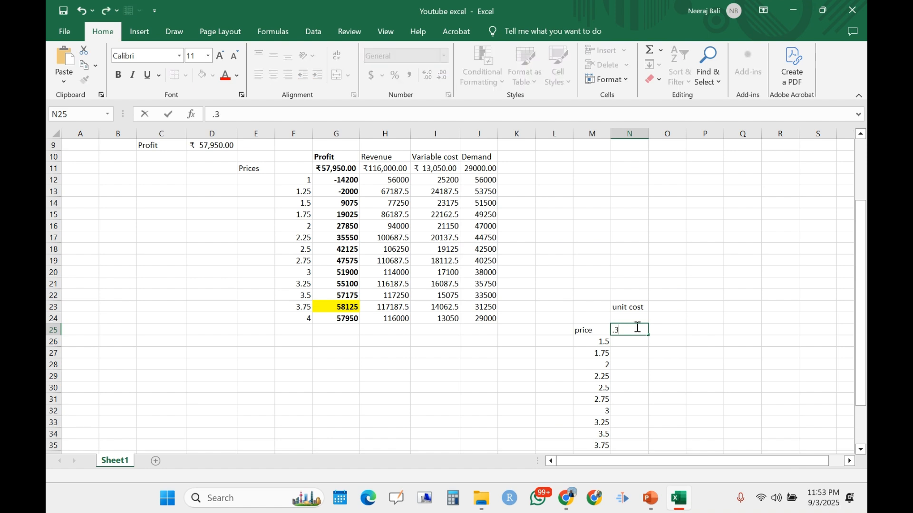
click(664, 329)
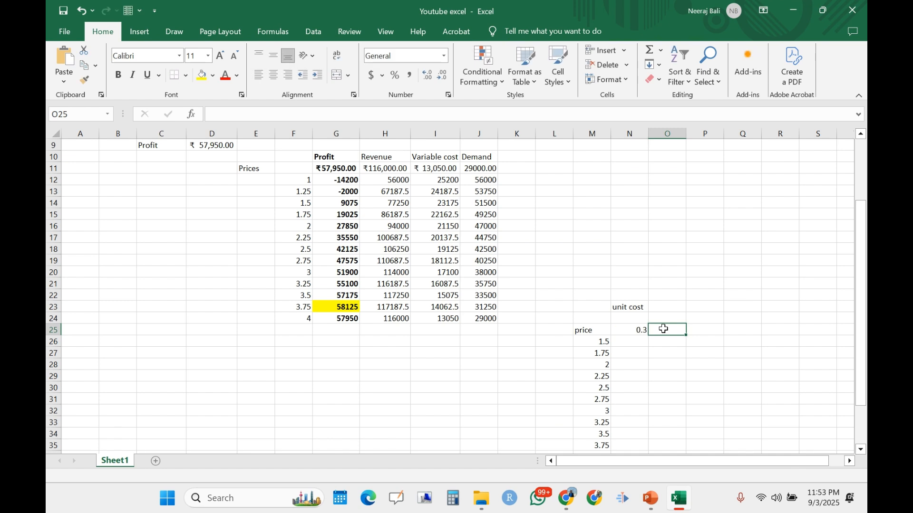
text(.35)
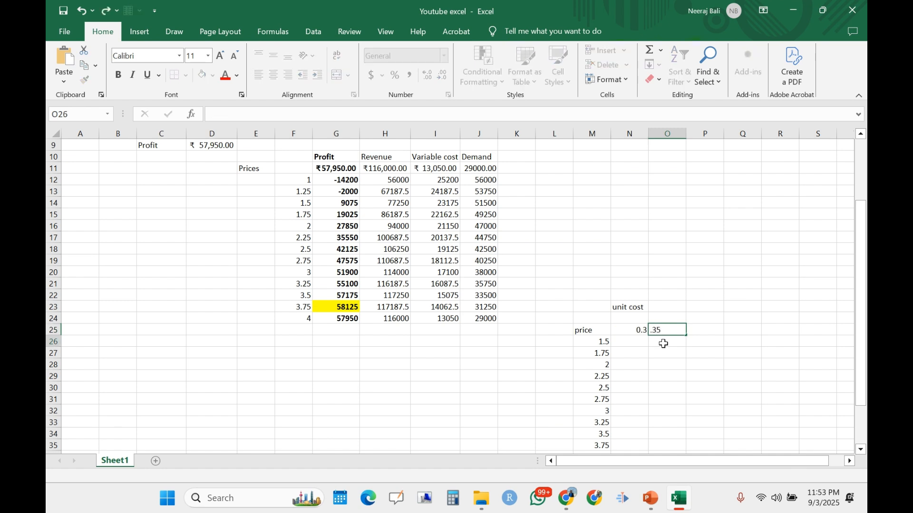
click(664, 342)
drag(635, 330, 812, 326)
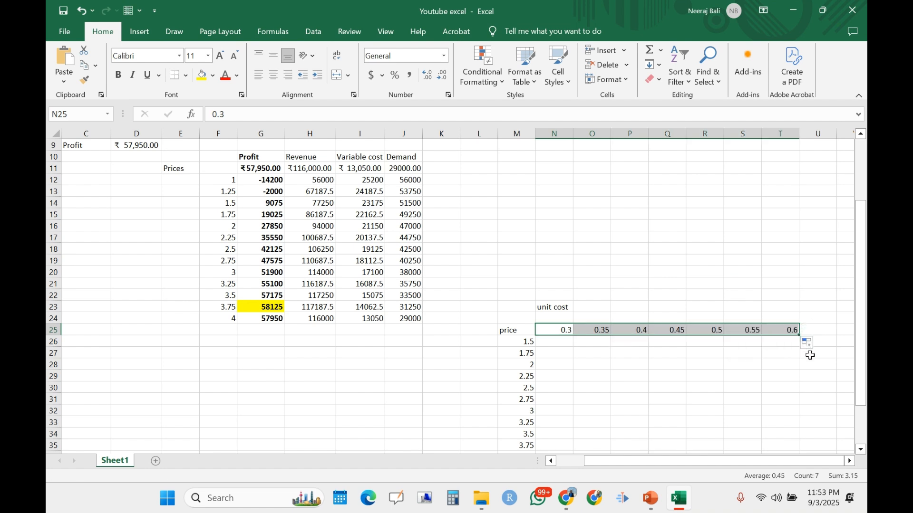
click(727, 366)
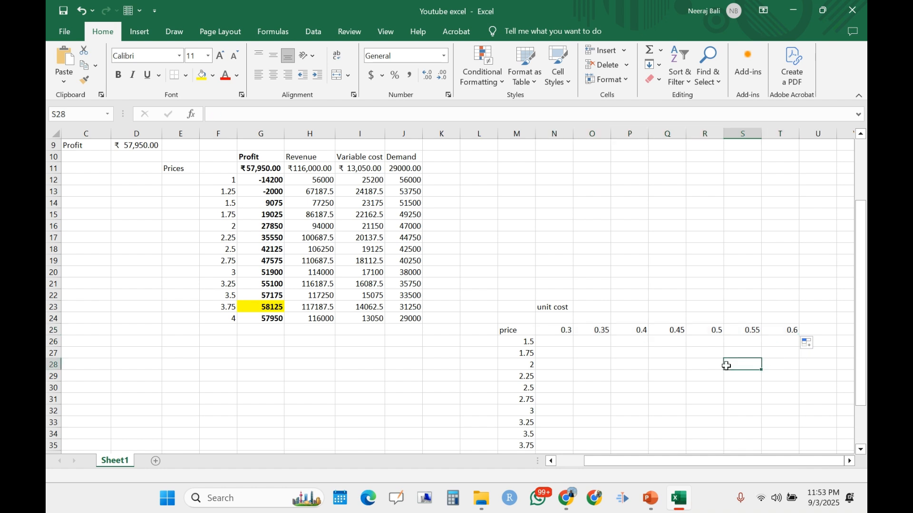
- Examine how the empty grid cells pair each price in column M with a unit cost in row 25
click(554, 343)
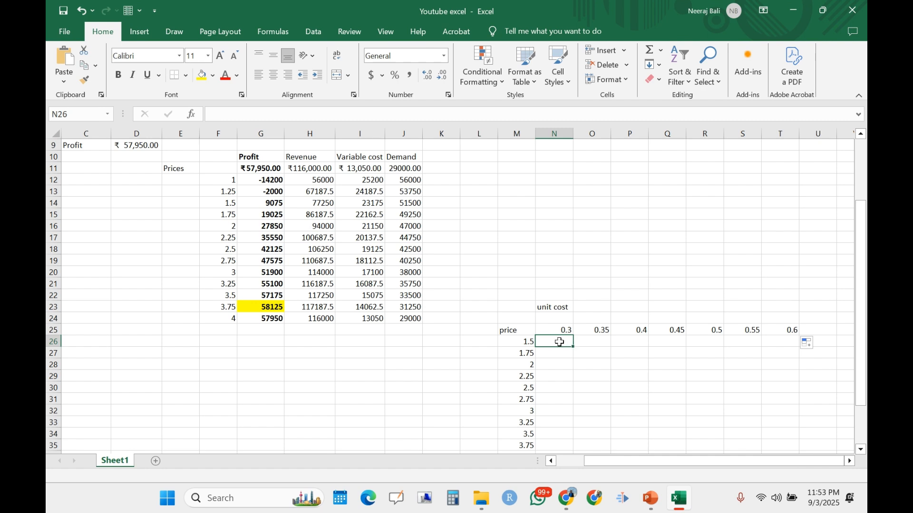
click(524, 342)
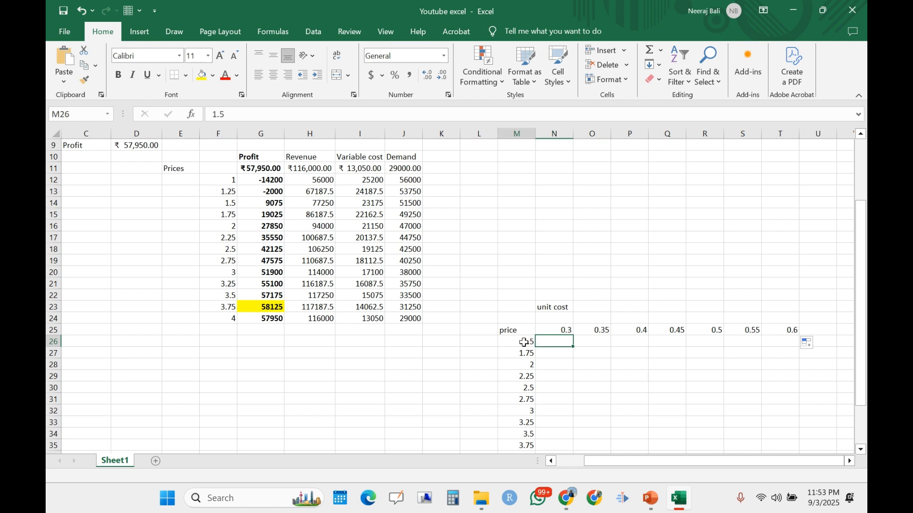
click(557, 331)
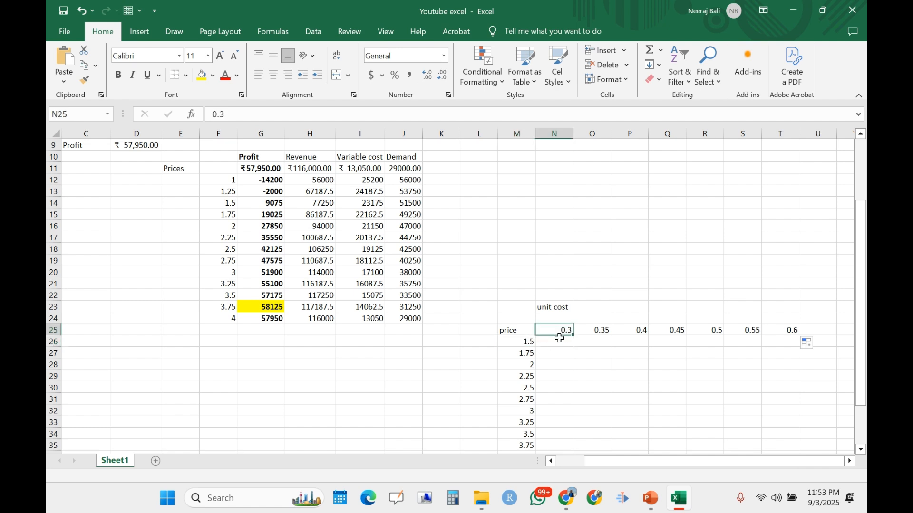
click(559, 343)
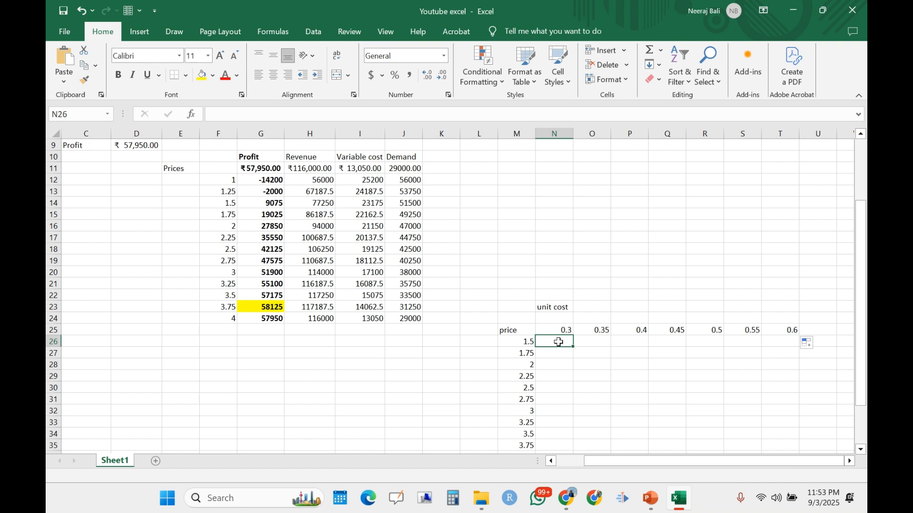
click(596, 342)
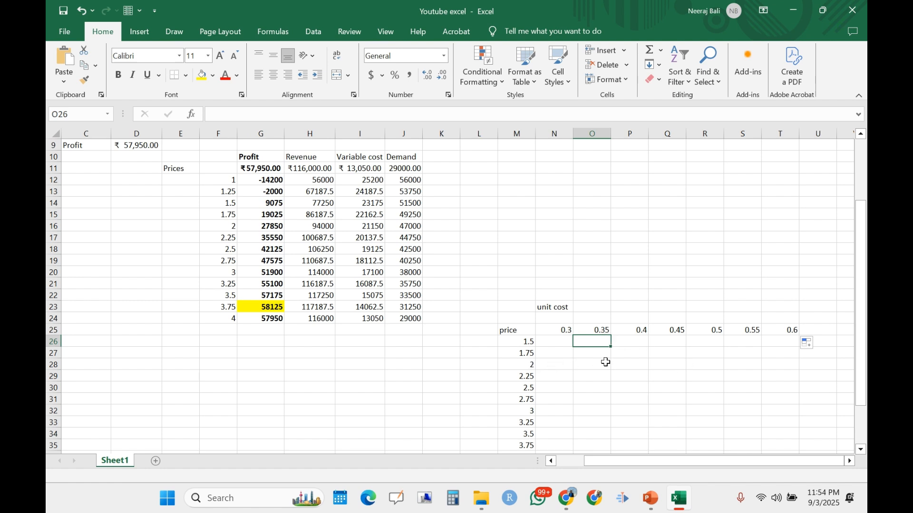
click(663, 366)
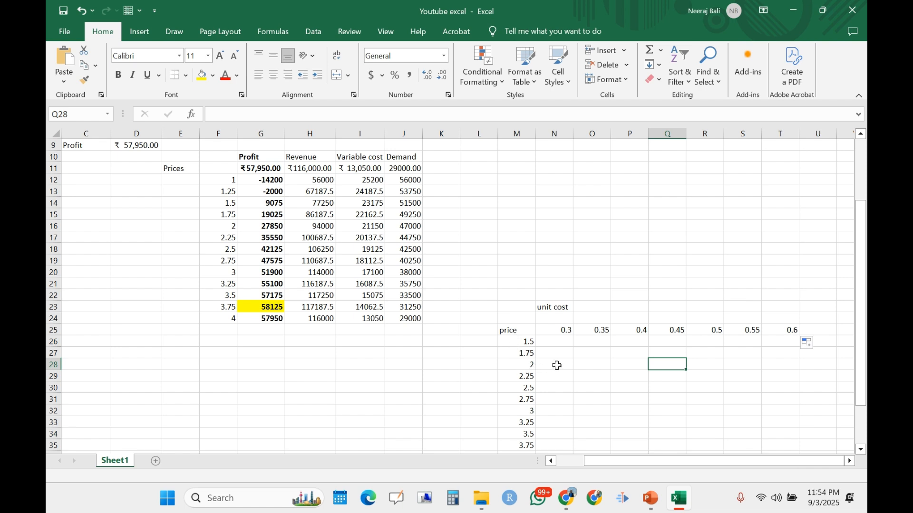
click(679, 332)
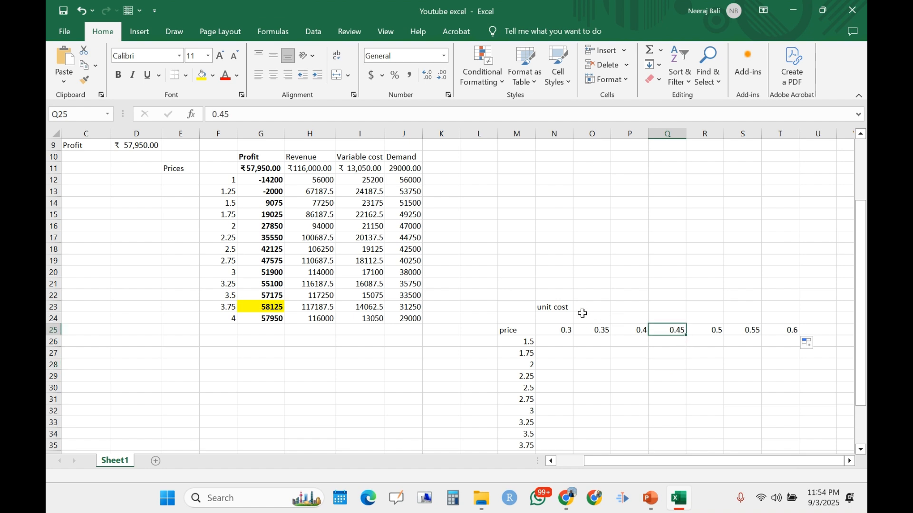
click(675, 365)
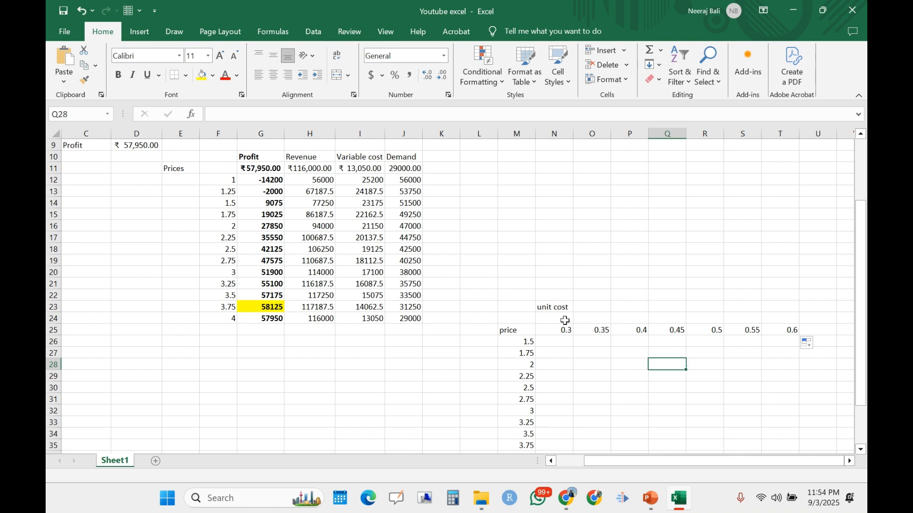
- Clear the "price" heading from cell M25, the corner of the new table
click(514, 331)
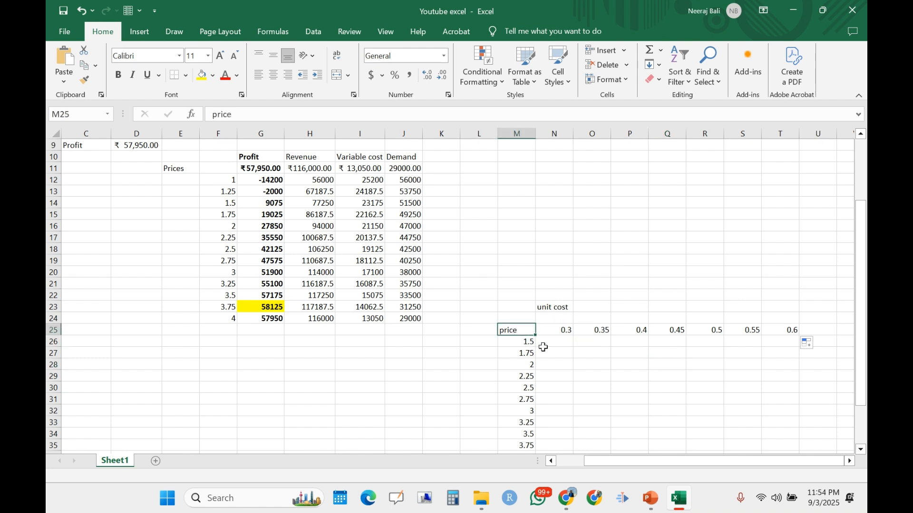
key(Delete)
text(pr)
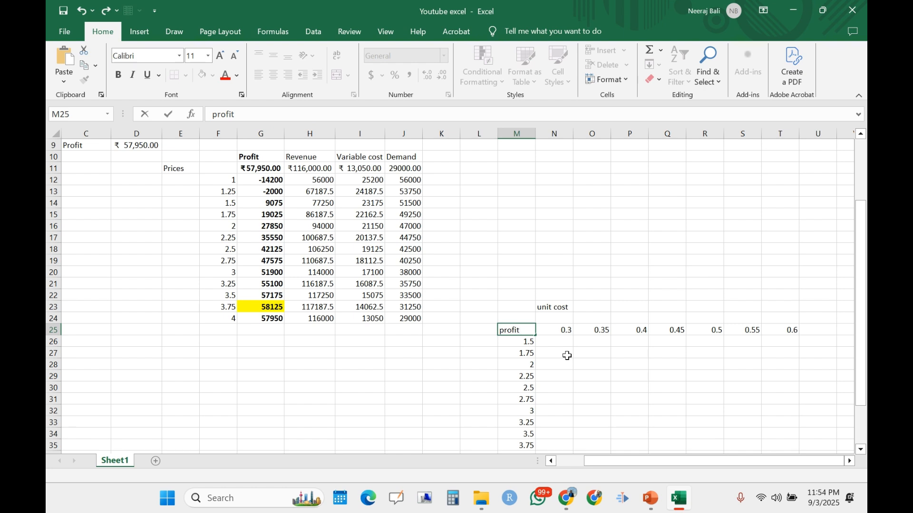
key(BackSpace)
key(BackSpace)
key(BackSpace)
key(BackSpace)
key(BackSpace)
- Enter the formula =D9 in M25 to link the table's corner cell to the model's profit
text(=)
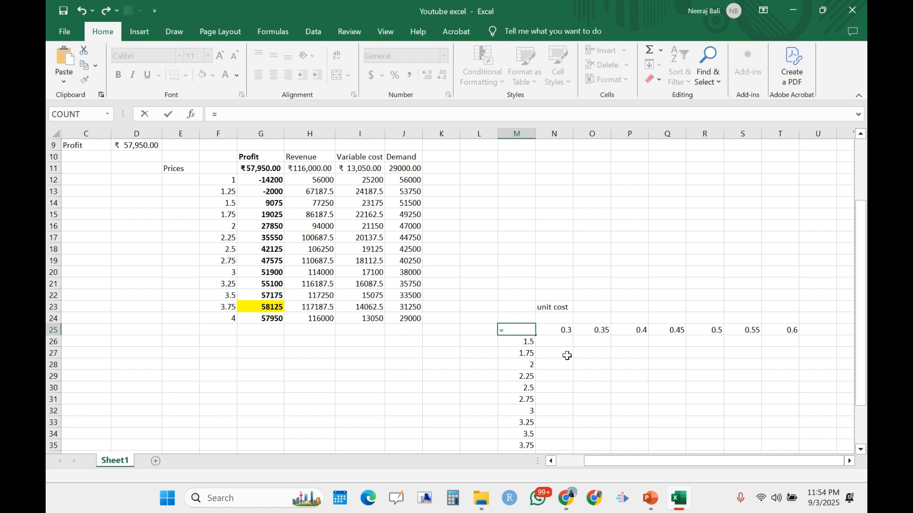
drag(858, 287, 865, 220)
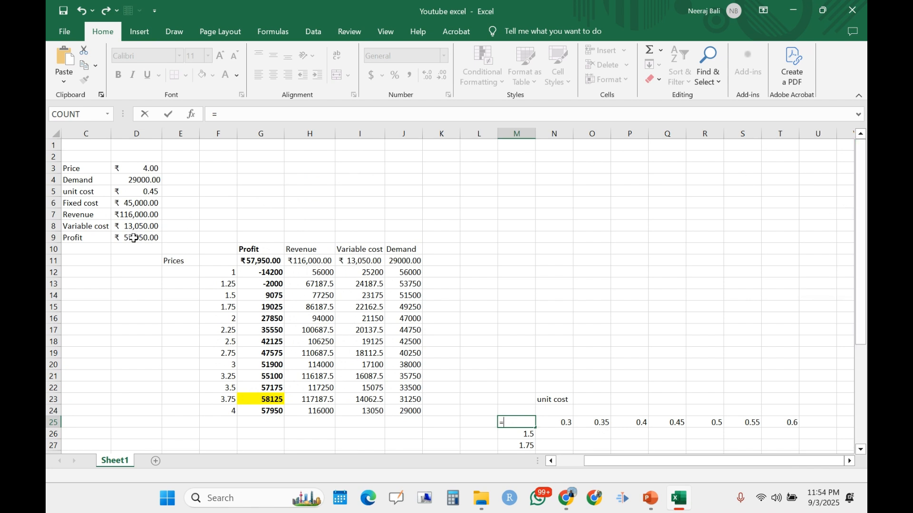
click(134, 238)
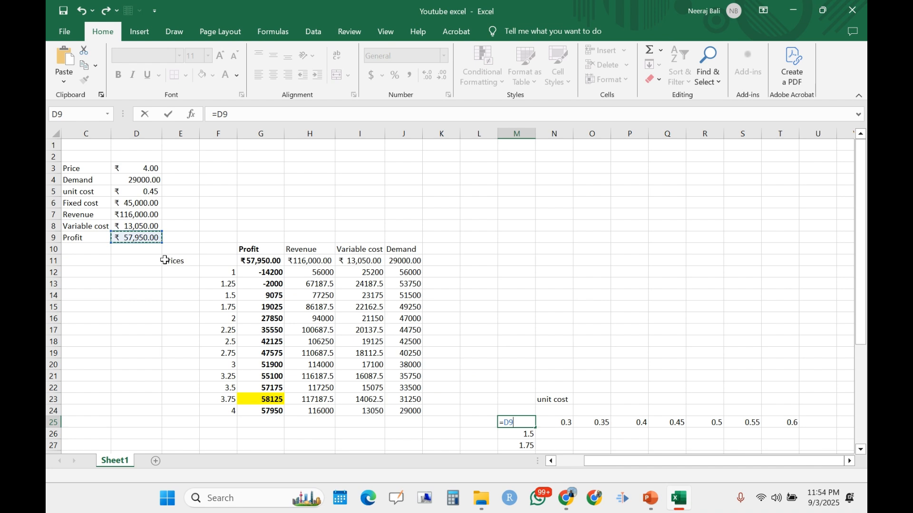
key(Return)
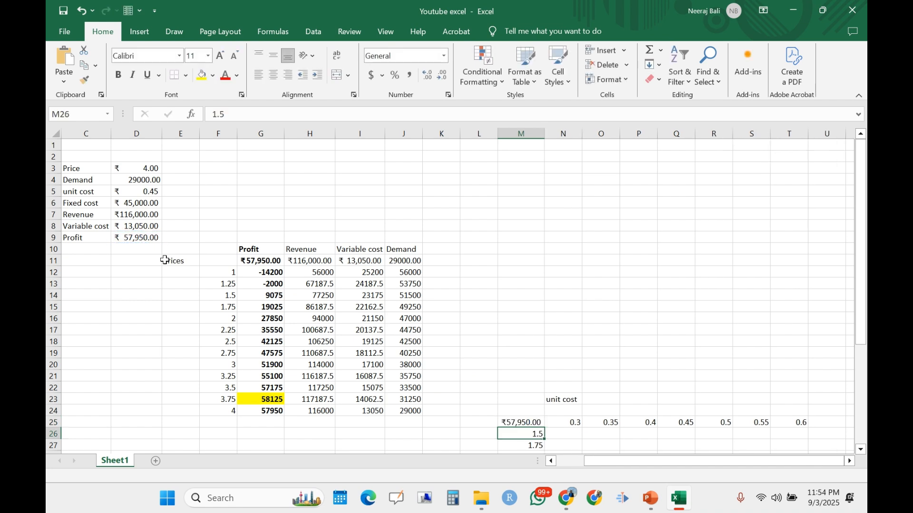
click(519, 423)
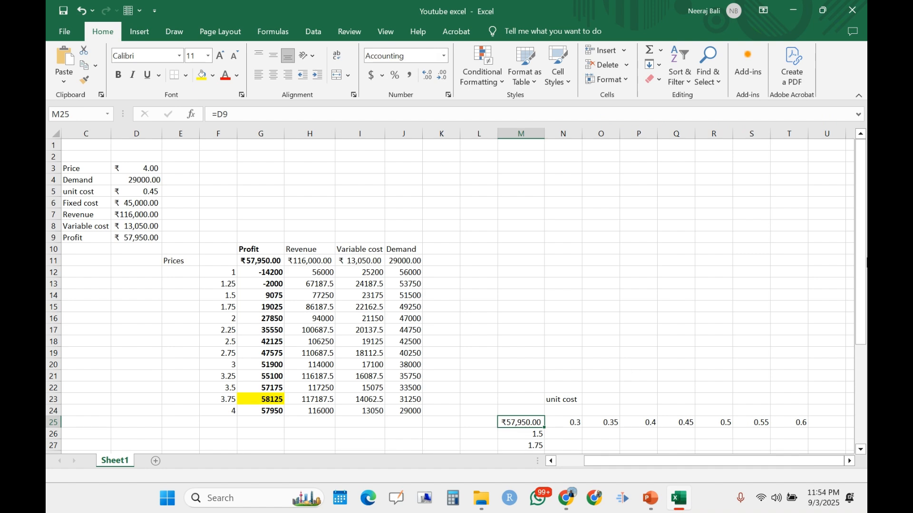
- Select the whole grid M25:T40 and start a what-if Data Table on it
drag(864, 313, 865, 417)
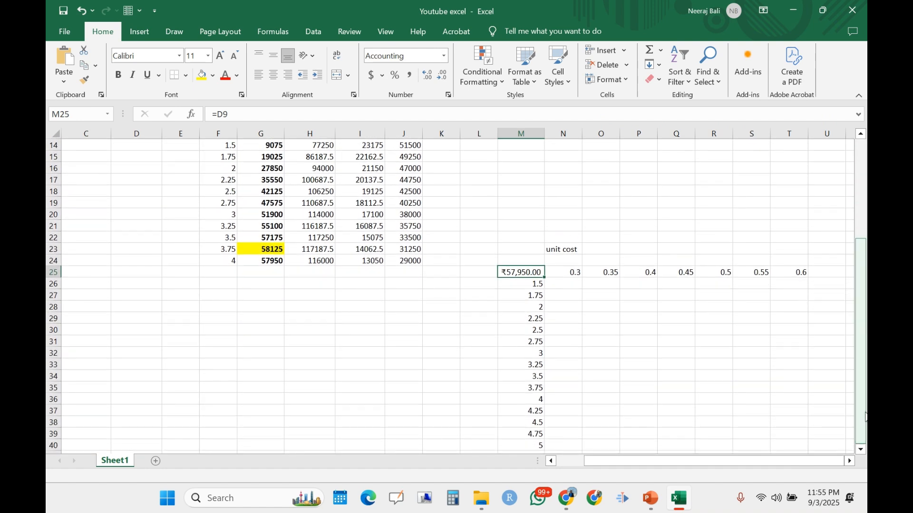
click(687, 375)
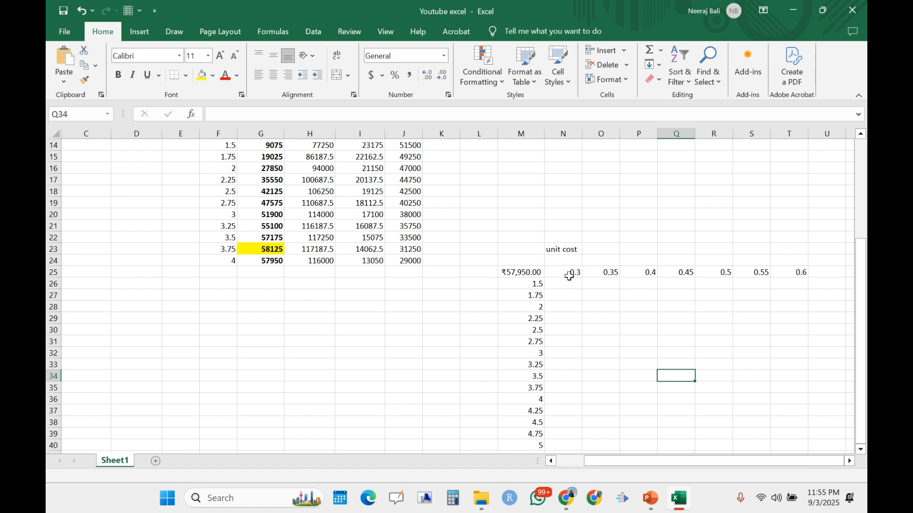
mouse_move(534, 276)
mouse_down()
mouse_move(775, 324)
mouse_move(793, 468)
mouse_move(799, 379)
mouse_move(802, 396)
mouse_up()
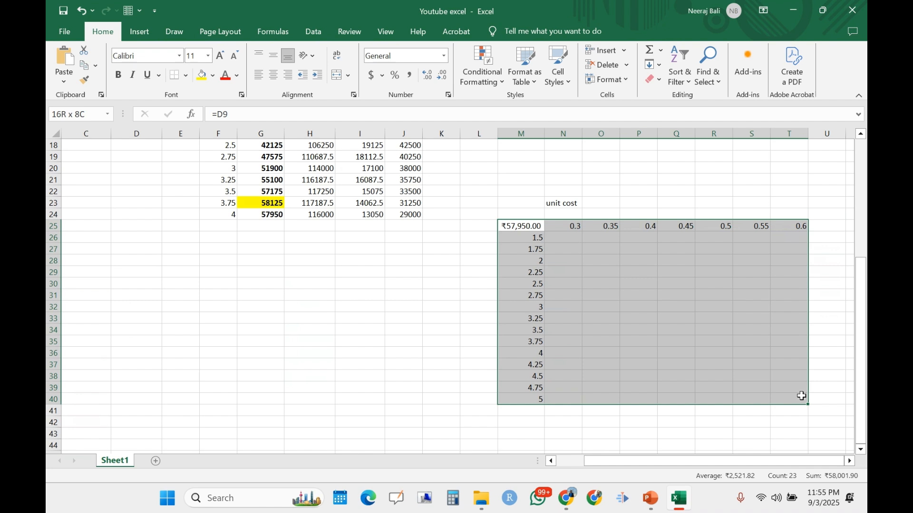
drag(802, 396, 802, 396)
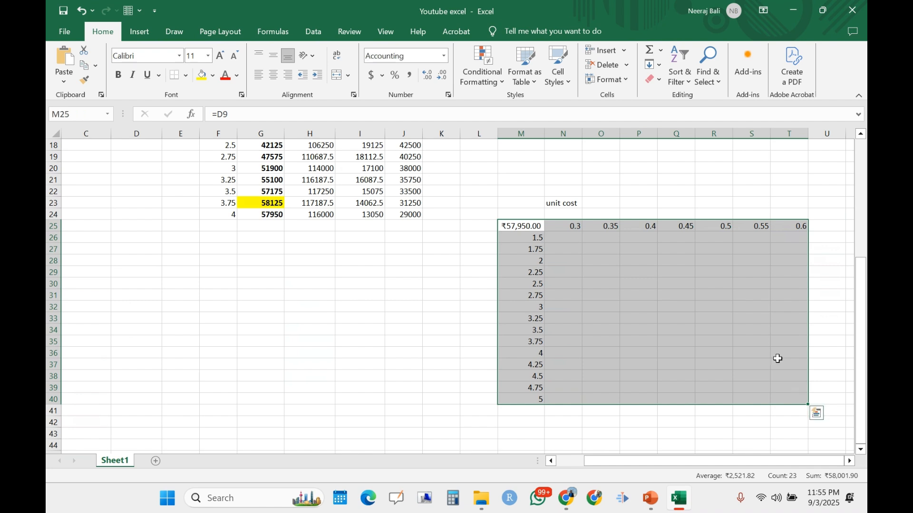
click(312, 33)
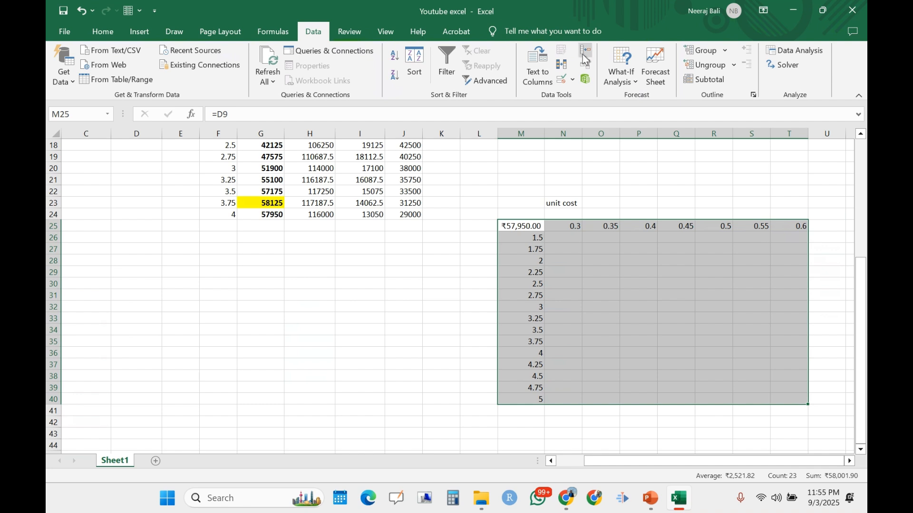
click(630, 74)
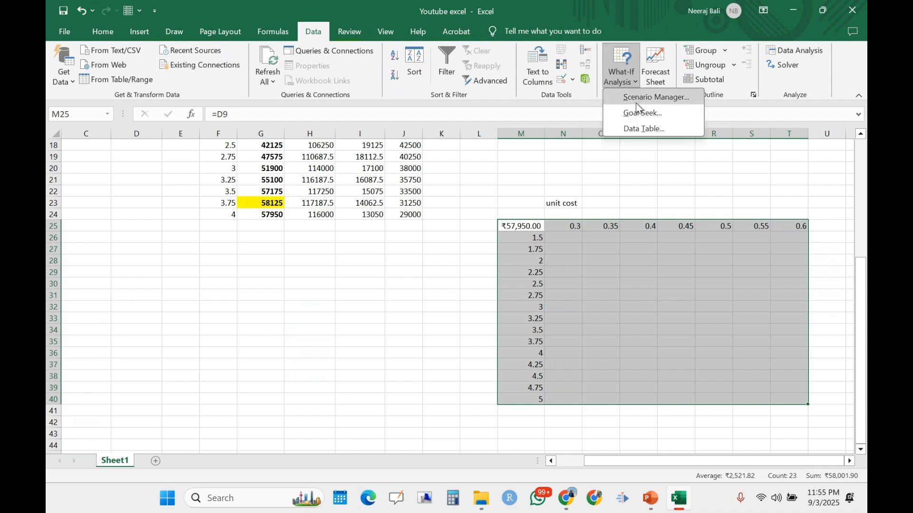
click(641, 128)
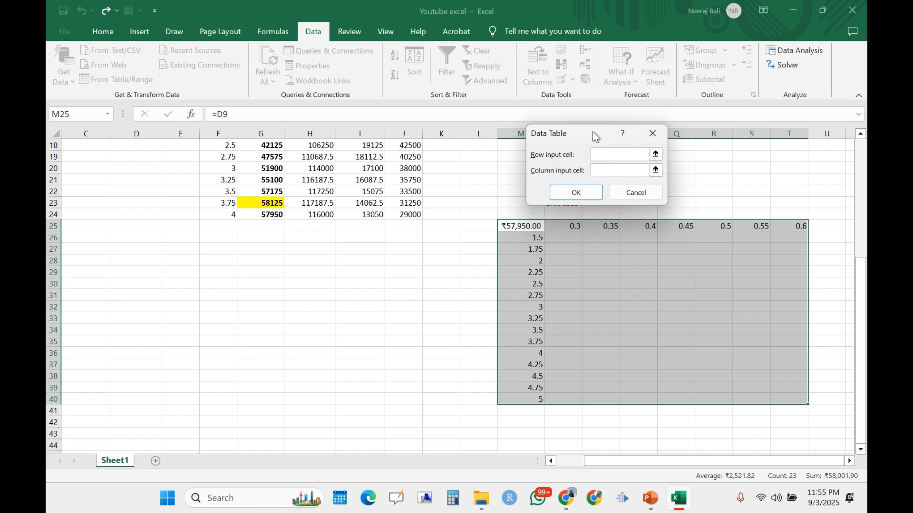
drag(595, 137, 592, 103)
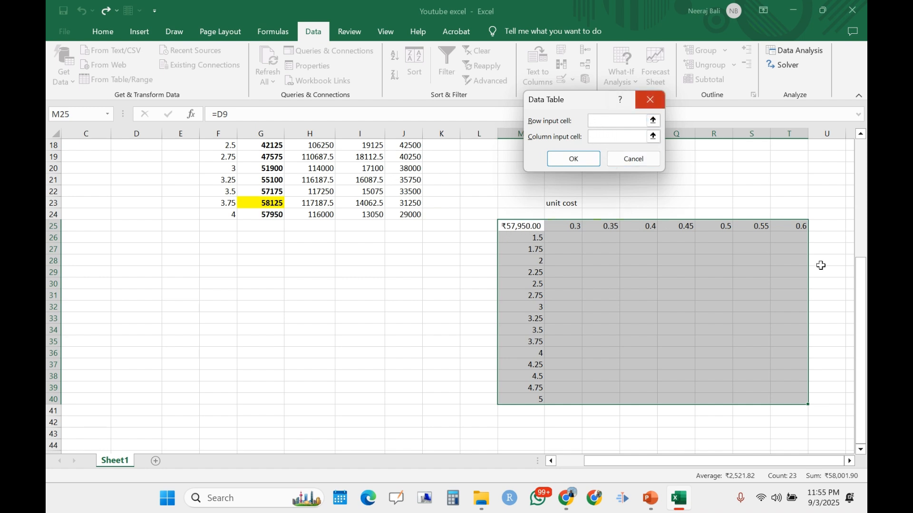
- Create the two-way table with unit cost D5 as row input cell and price D3 as column input cell
drag(864, 296, 863, 285)
click(142, 169)
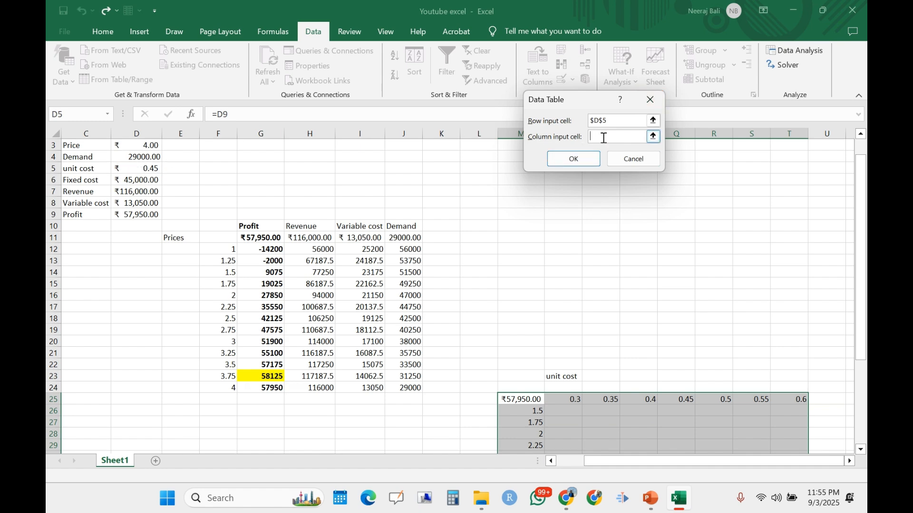
drag(863, 204, 846, 292)
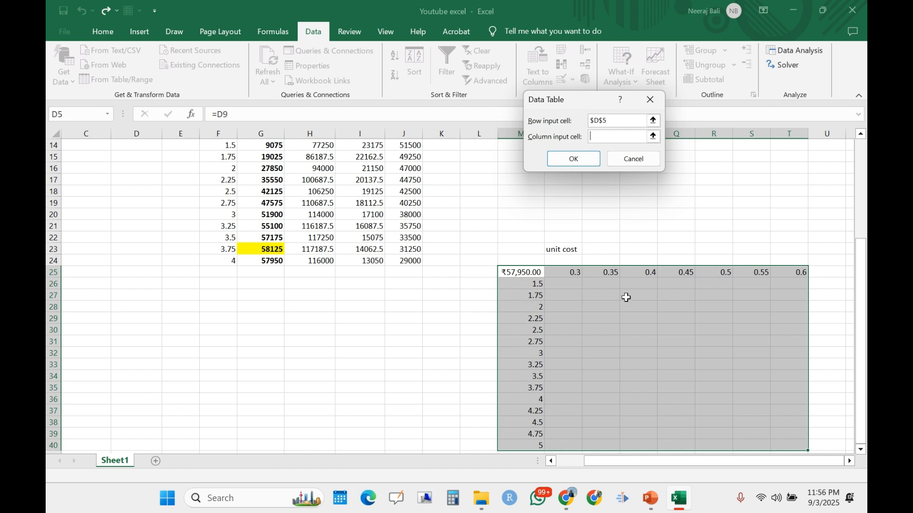
drag(865, 291, 865, 191)
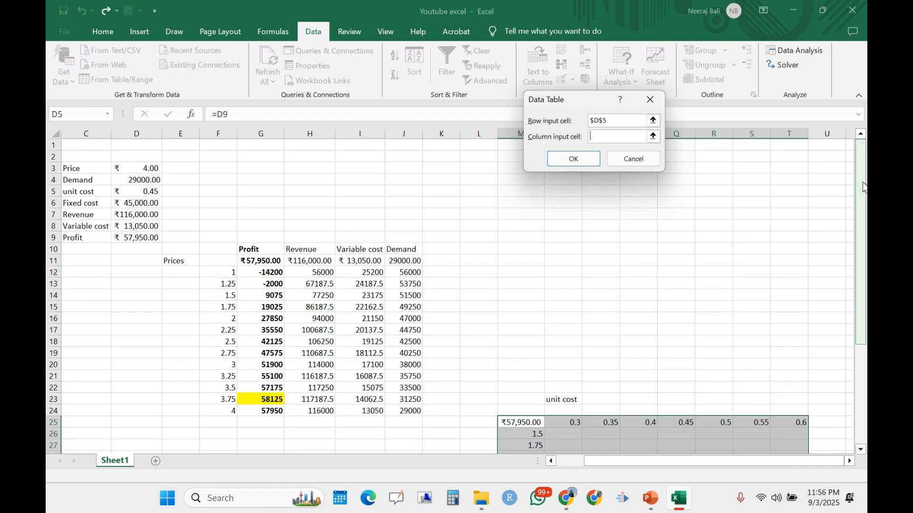
click(139, 170)
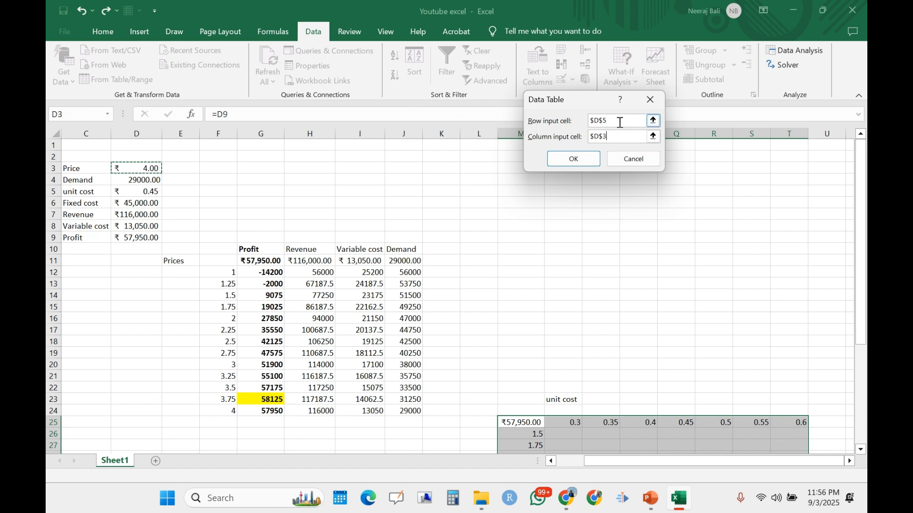
click(570, 160)
- Highlight N35, the highest profit in the 0.3 unit cost column, with a yellow fill
drag(864, 264, 865, 362)
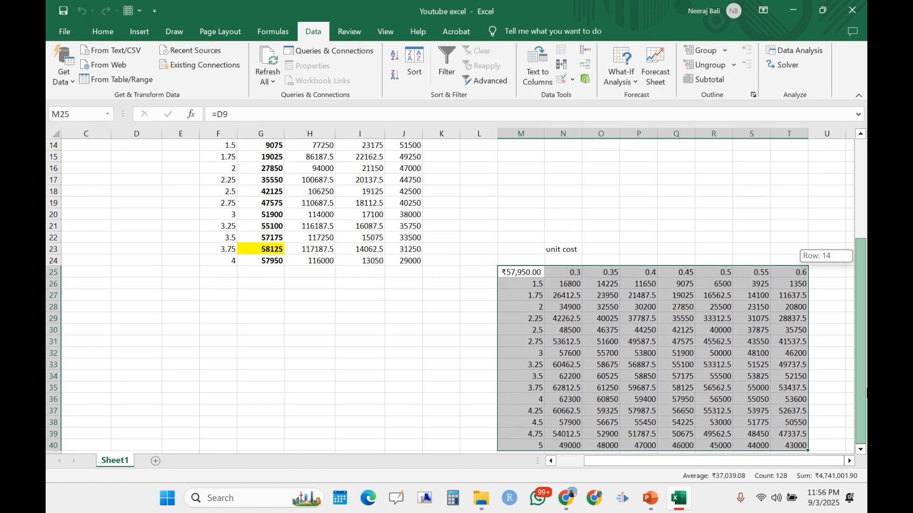
drag(866, 402, 866, 401)
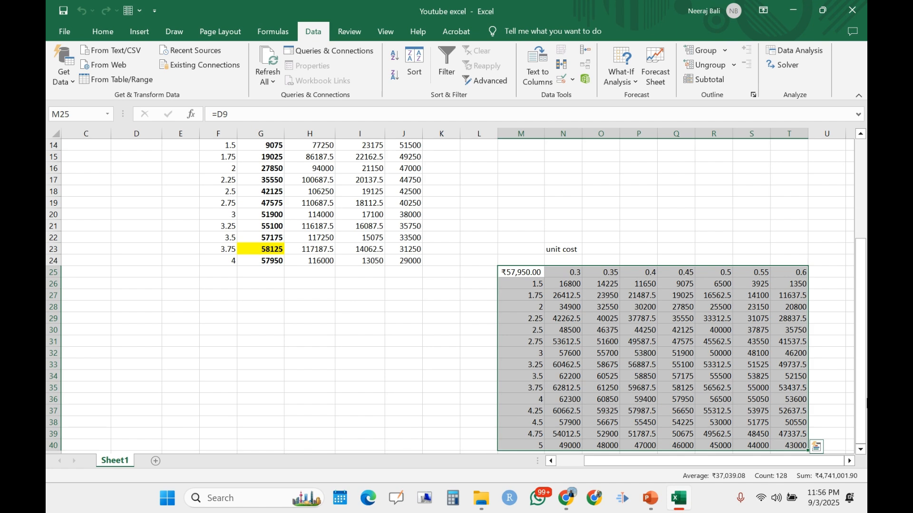
scroll(646, 314, up, 3)
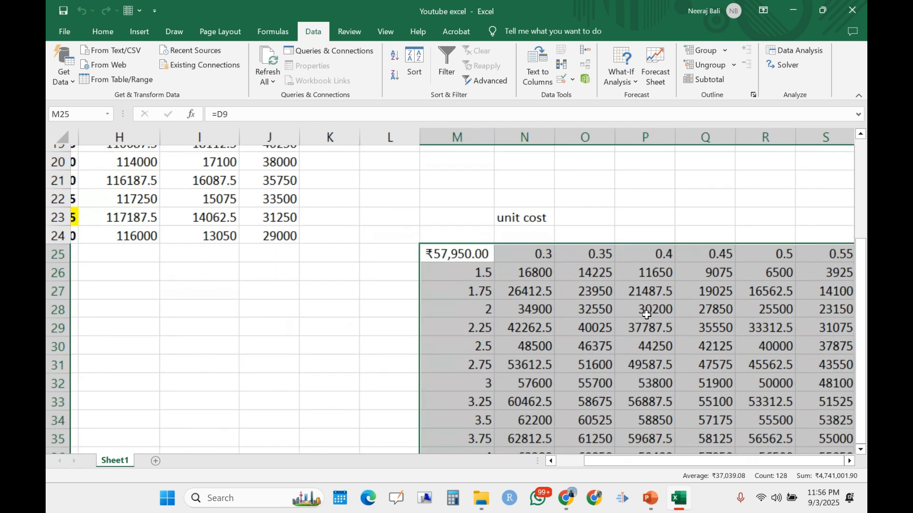
mouse_move(862, 363)
mouse_down()
mouse_move(863, 390)
mouse_move(858, 365)
mouse_up()
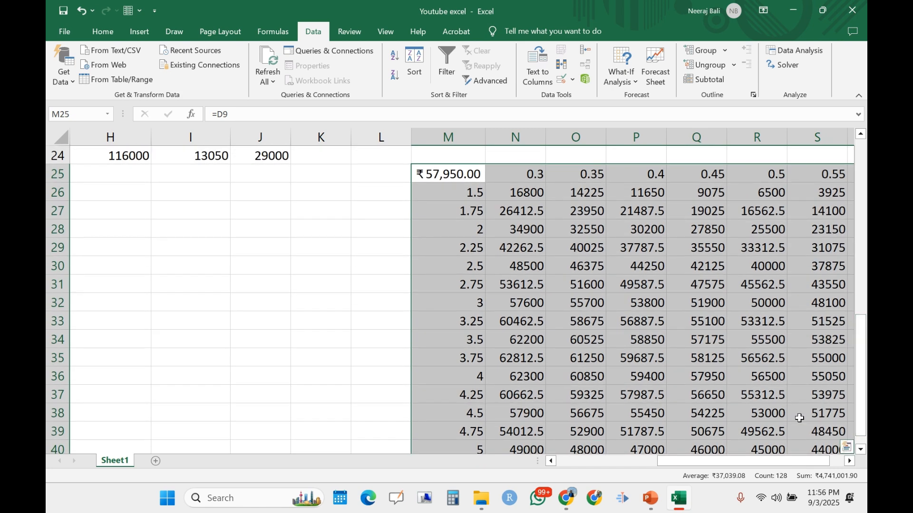
drag(767, 461, 797, 462)
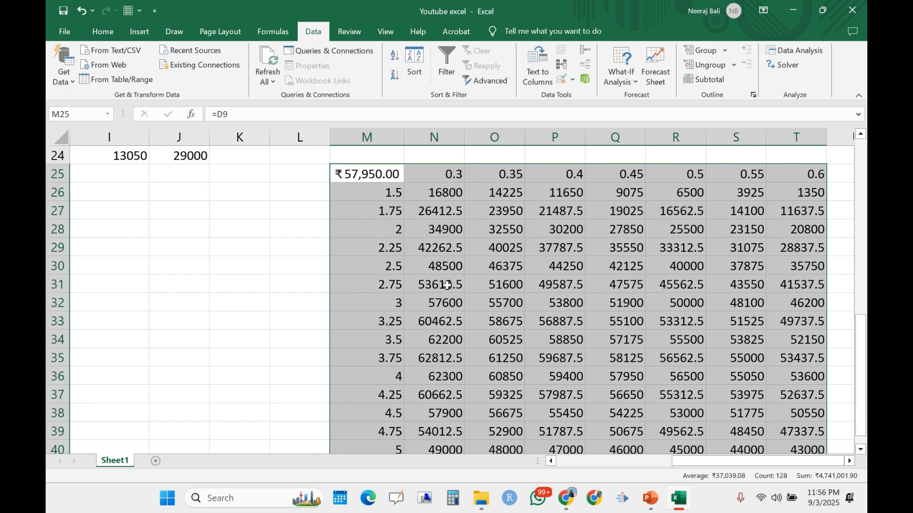
click(370, 358)
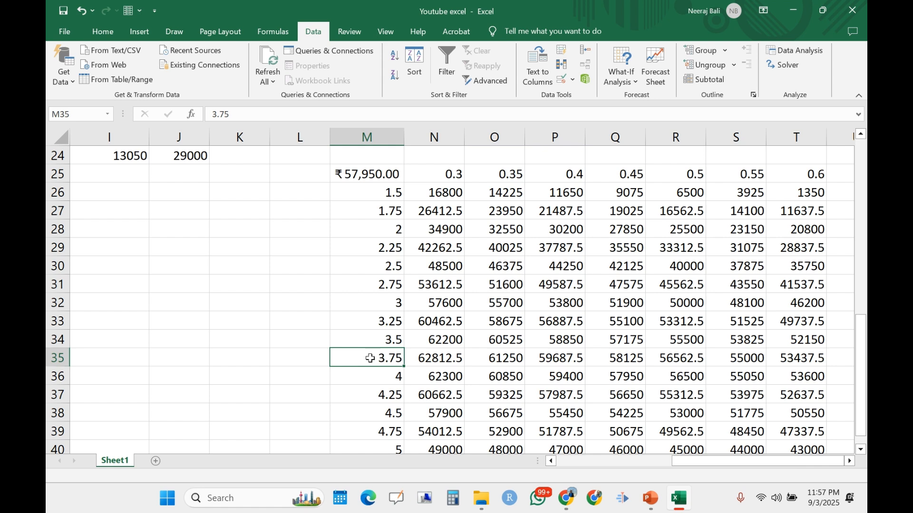
click(442, 361)
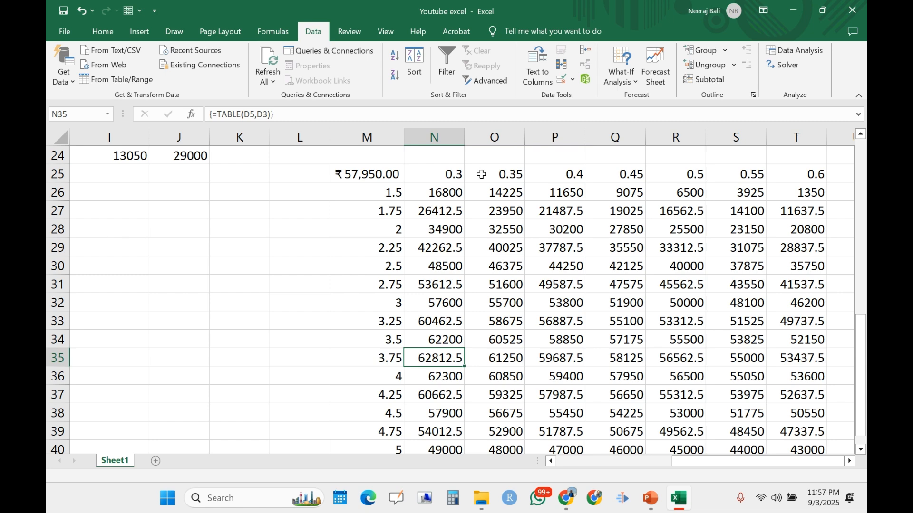
click(102, 32)
click(202, 78)
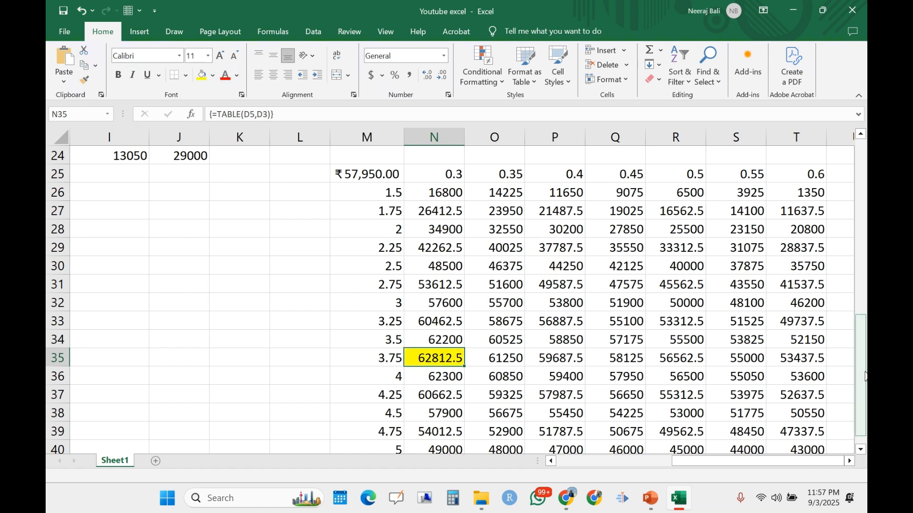
- Fill O35:R35 yellow to mark the profits at price 3.75 for unit costs 0.35 to 0.5
drag(865, 377, 866, 374)
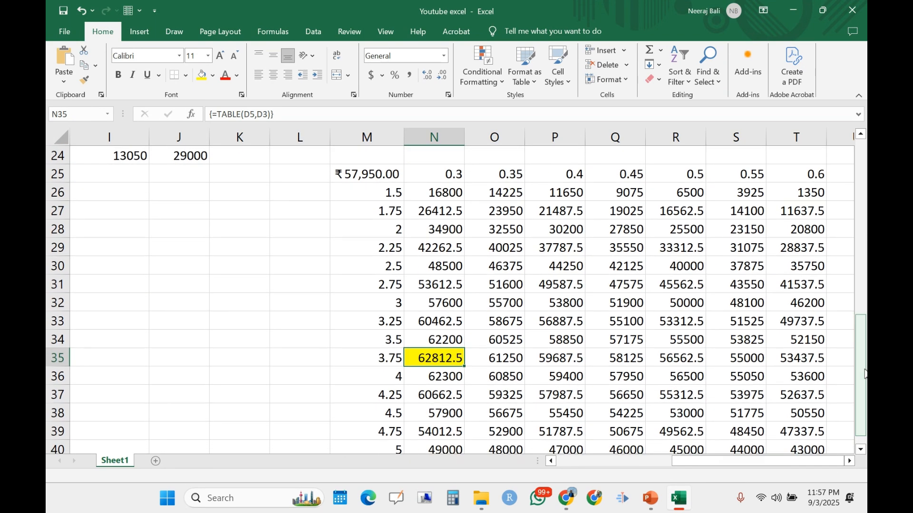
click(497, 356)
drag(515, 357, 570, 357)
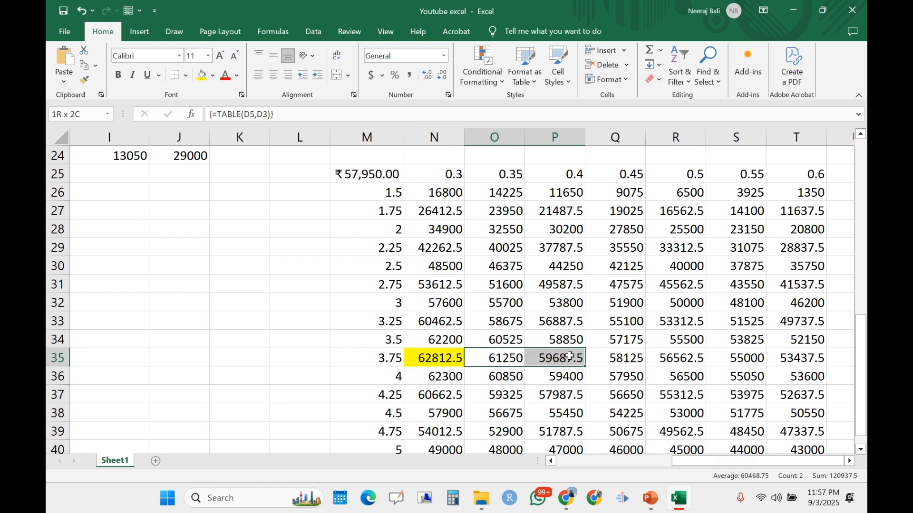
drag(570, 356, 608, 361)
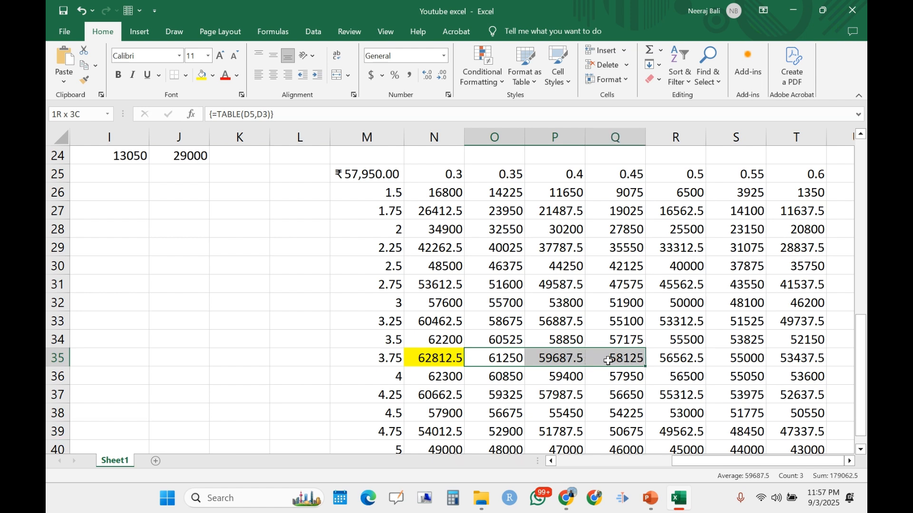
drag(608, 361, 665, 363)
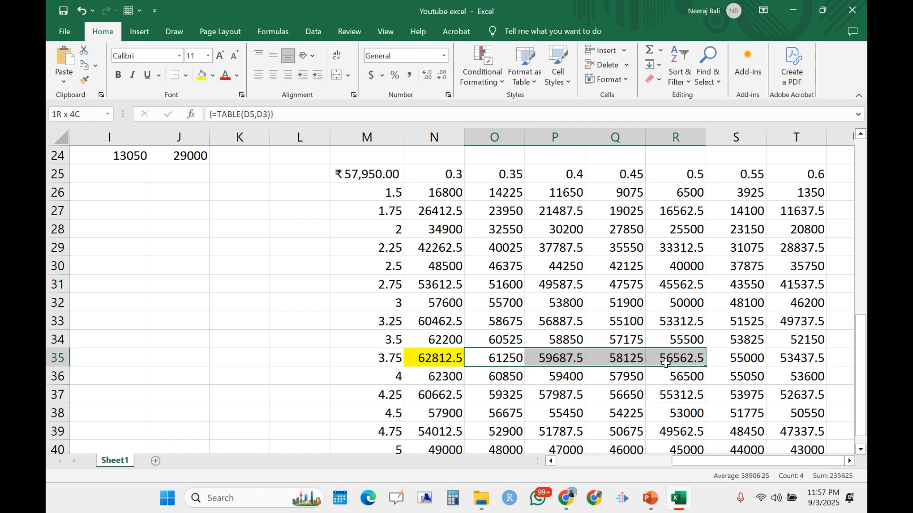
drag(665, 363, 666, 363)
click(201, 75)
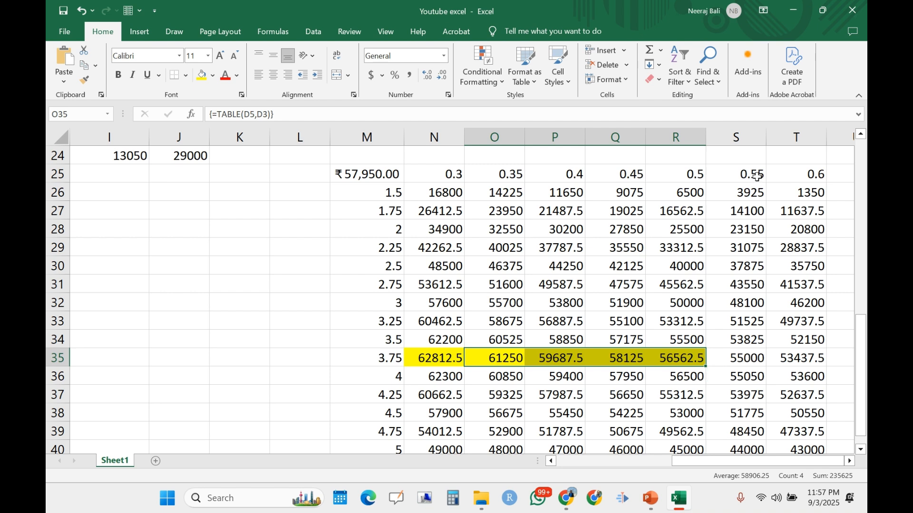
- Fill S36:T36 yellow to mark the profits at price 4 for unit costs 0.55 and 0.6
click(745, 379)
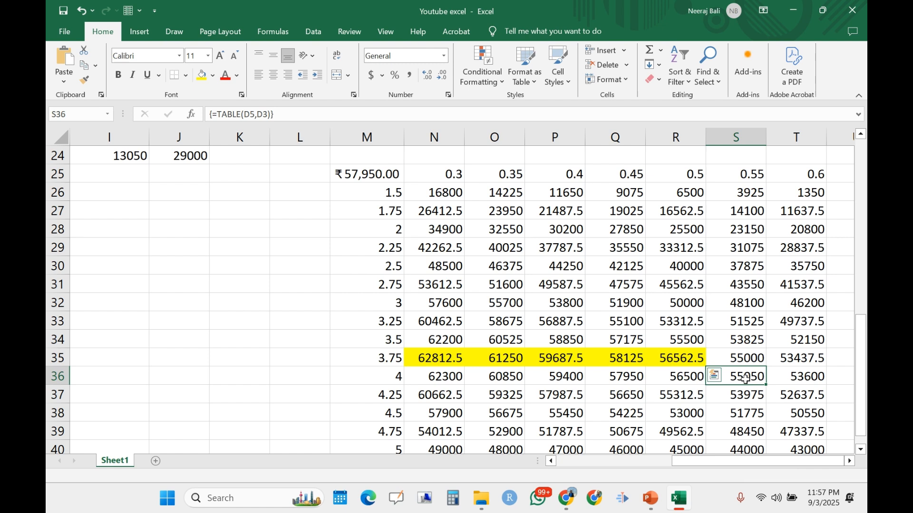
drag(745, 379, 803, 377)
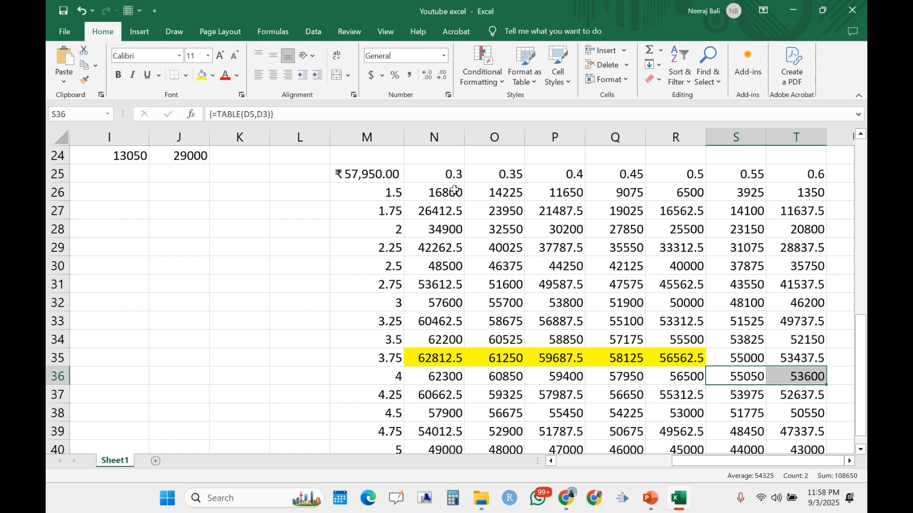
click(201, 75)
click(433, 301)
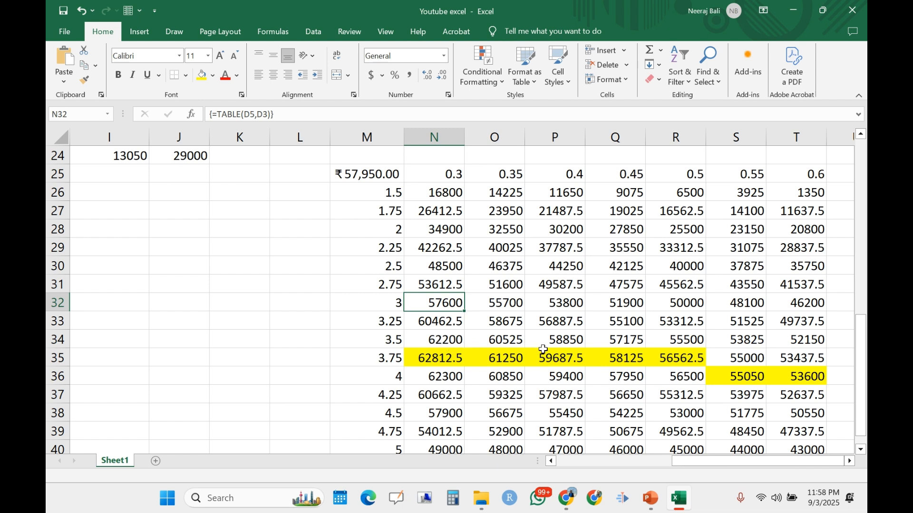
- Compare the highlighted profits and their prices for unit costs 0.5 and 0.55
click(694, 173)
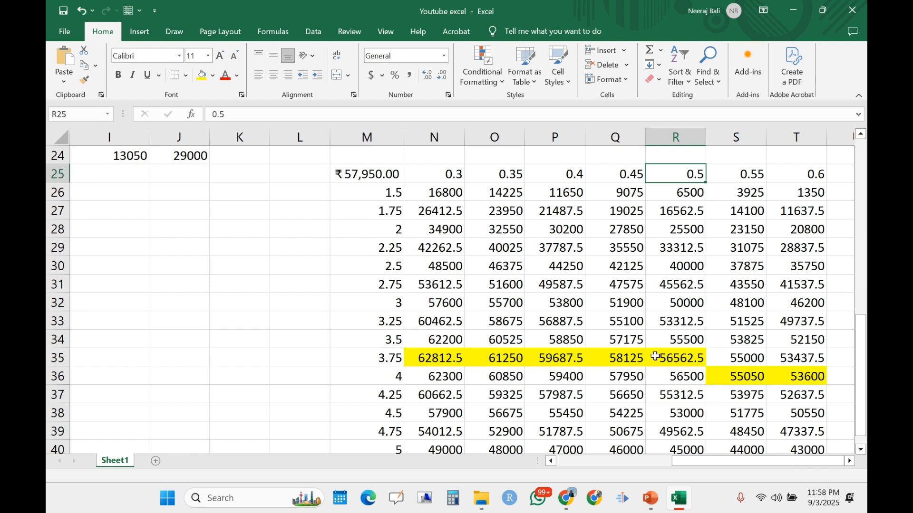
click(758, 178)
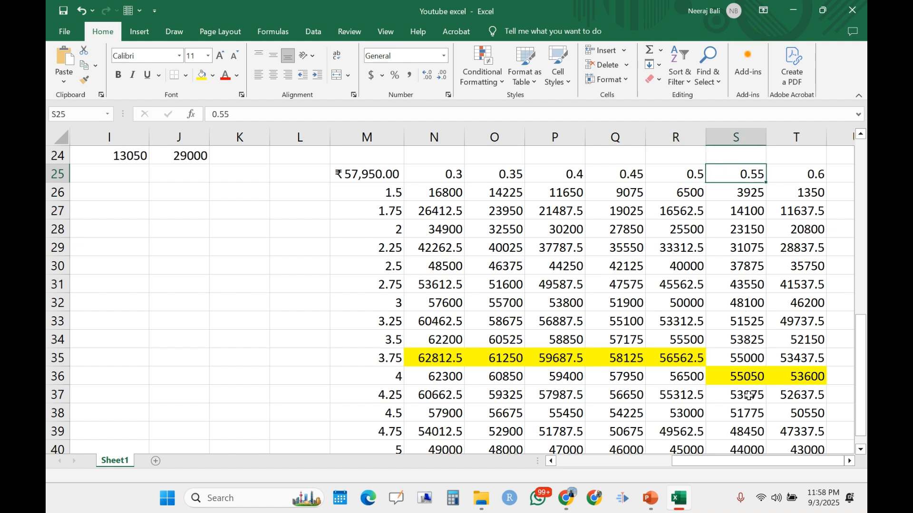
click(752, 376)
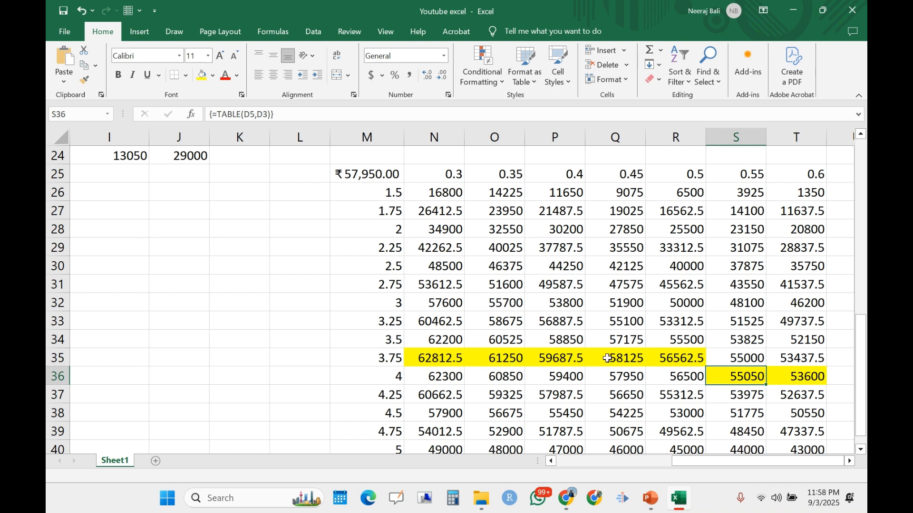
- Insert a recommended line chart of the two-way data table in M25:T40
mouse_move(859, 341)
mouse_down()
mouse_move(862, 365)
mouse_move(858, 343)
mouse_up()
drag(375, 174, 807, 411)
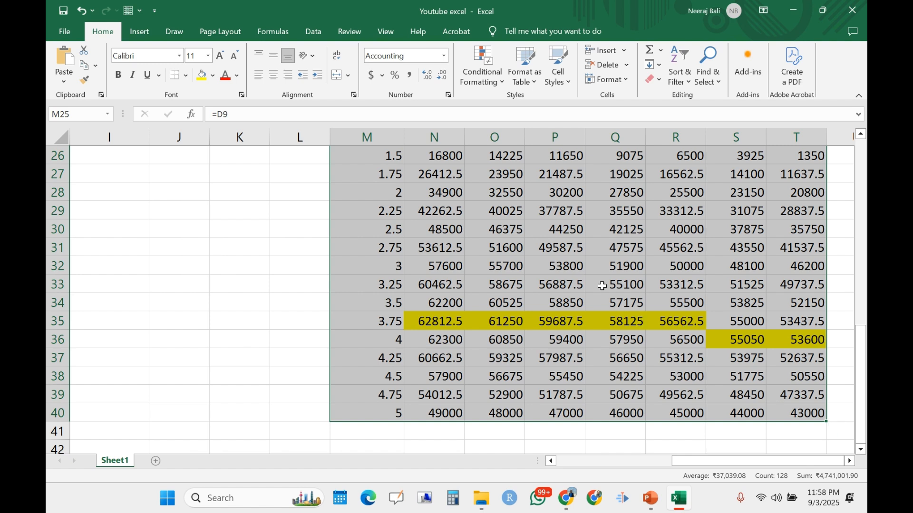
right_click(585, 262)
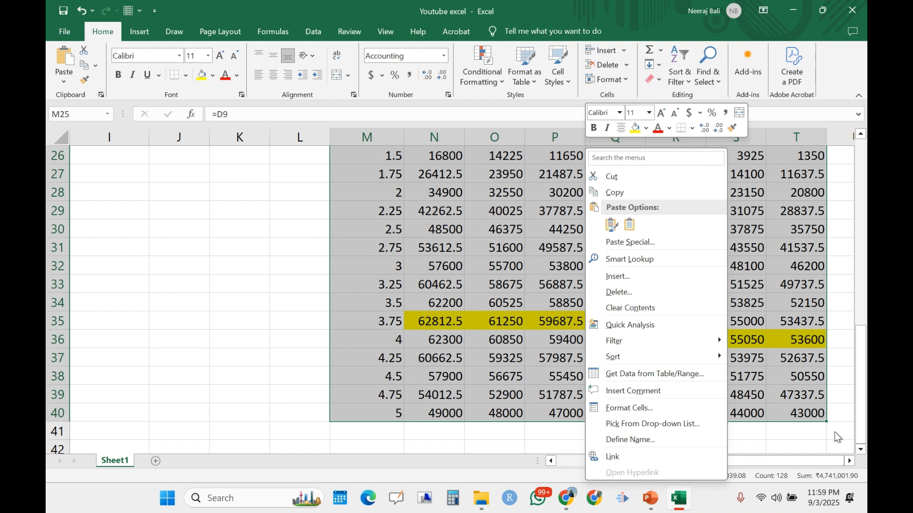
click(815, 460)
drag(815, 459, 823, 458)
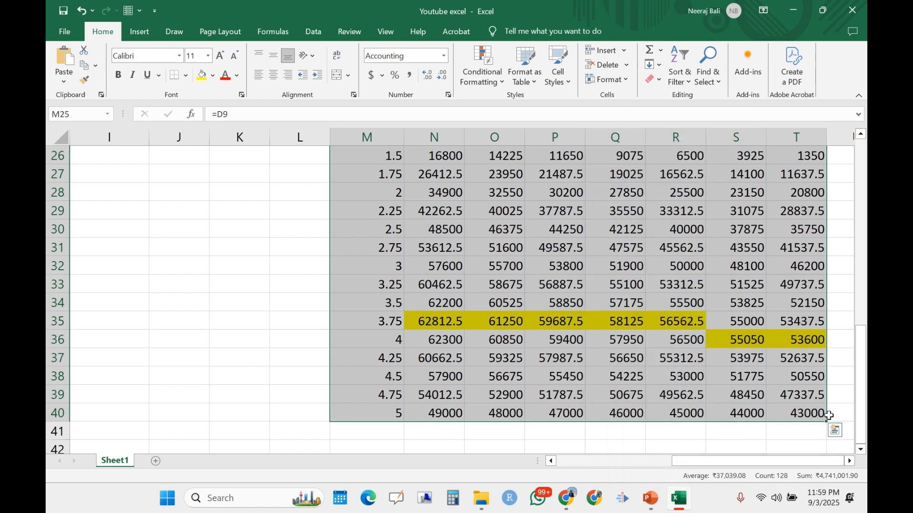
click(836, 432)
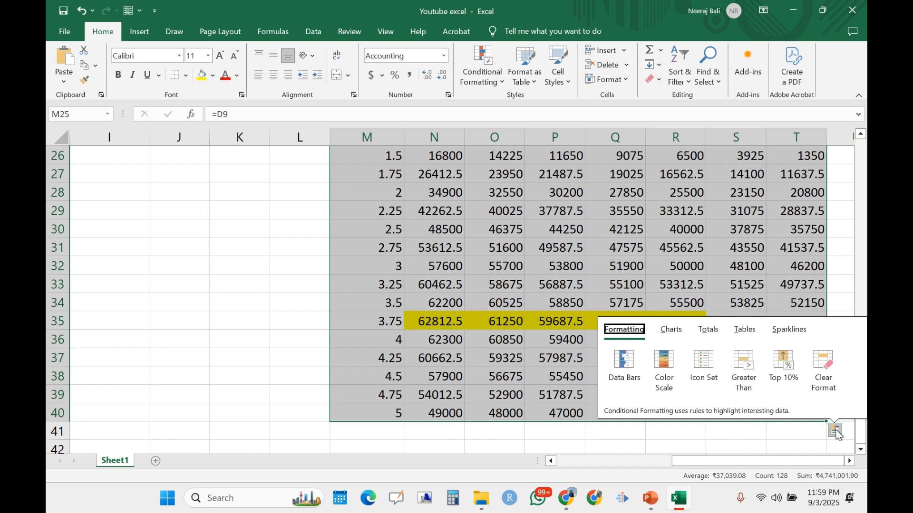
click(673, 330)
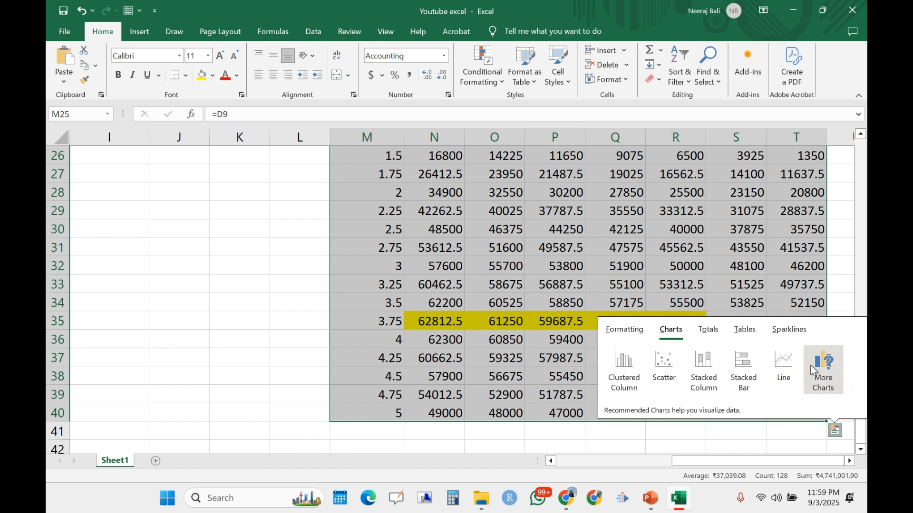
click(819, 372)
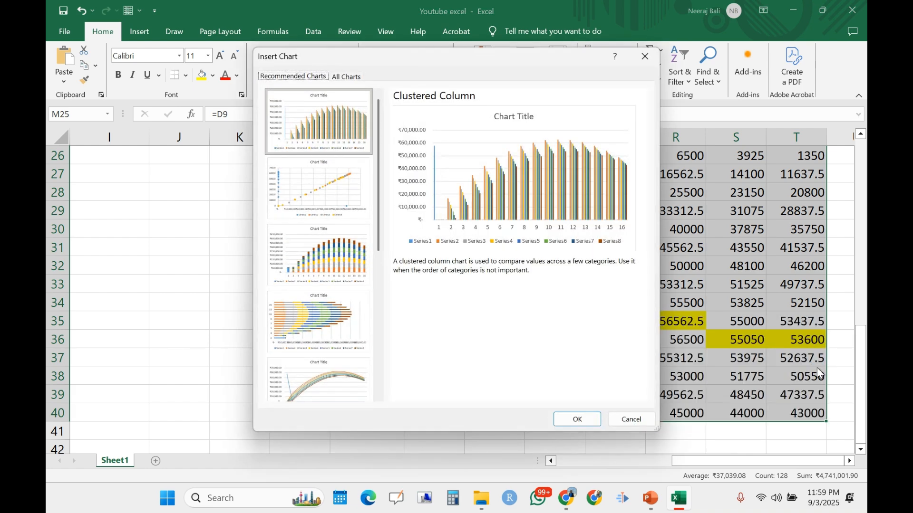
click(318, 376)
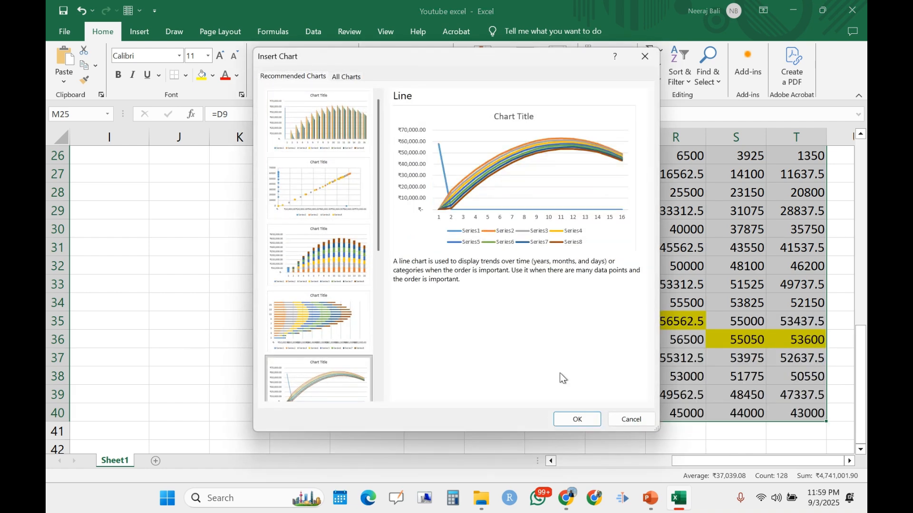
click(578, 420)
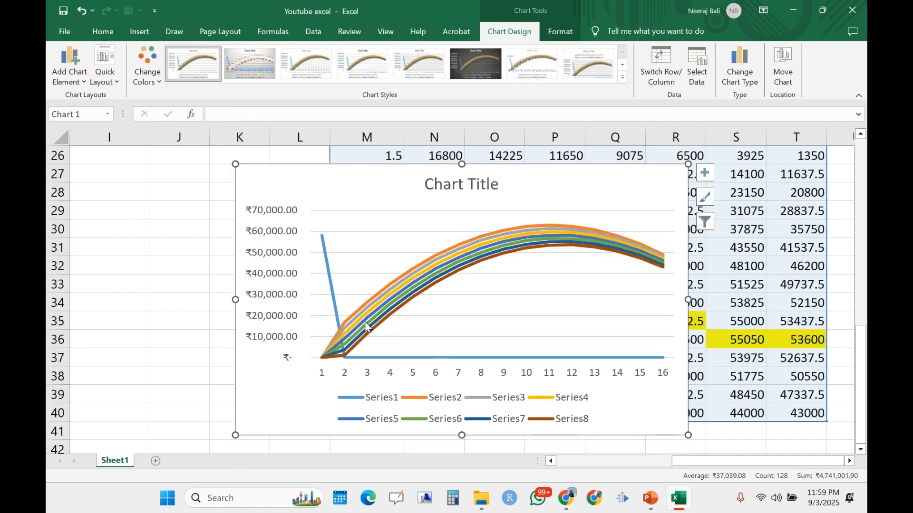
- Remove the column M series from the line chart and delete the whole chart
click(334, 295)
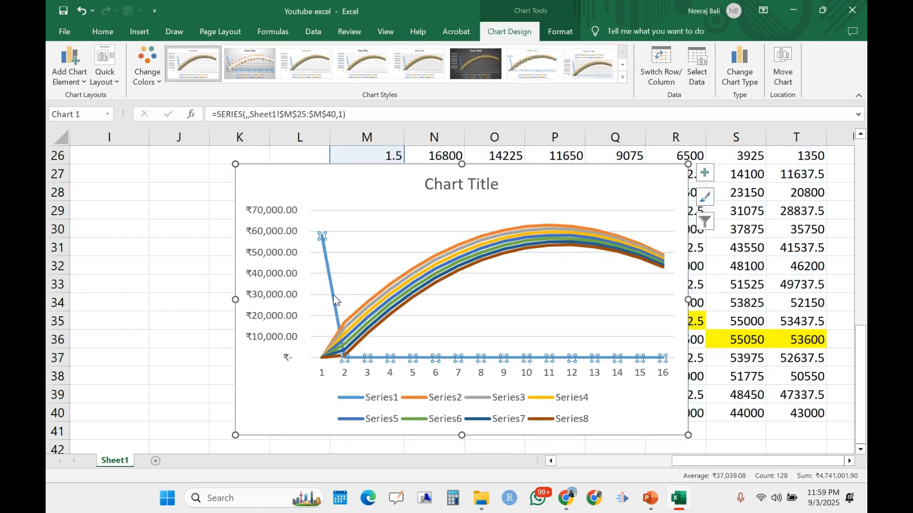
key(Delete)
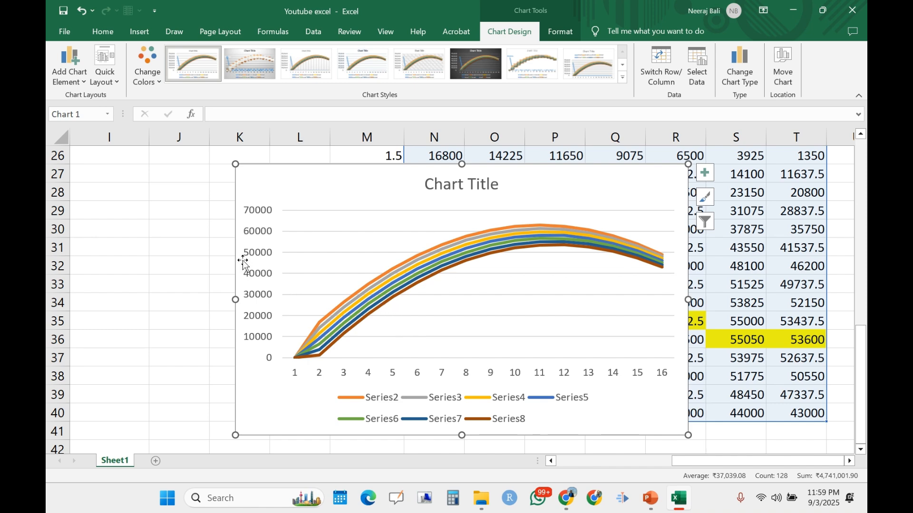
key(Delete)
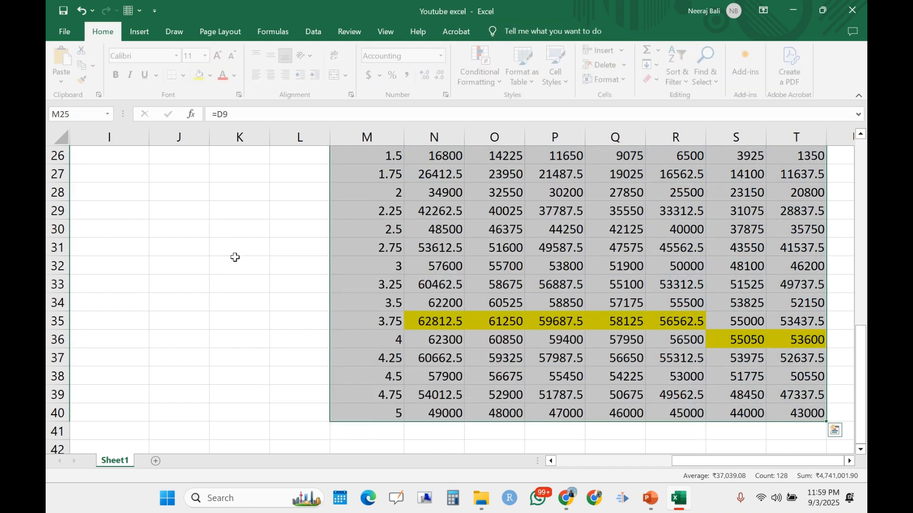
- Copy the data table M25:T40 and paste it as values only starting at M42
key(ctrl+c)
scroll(393, 373, down, 2)
click(393, 373)
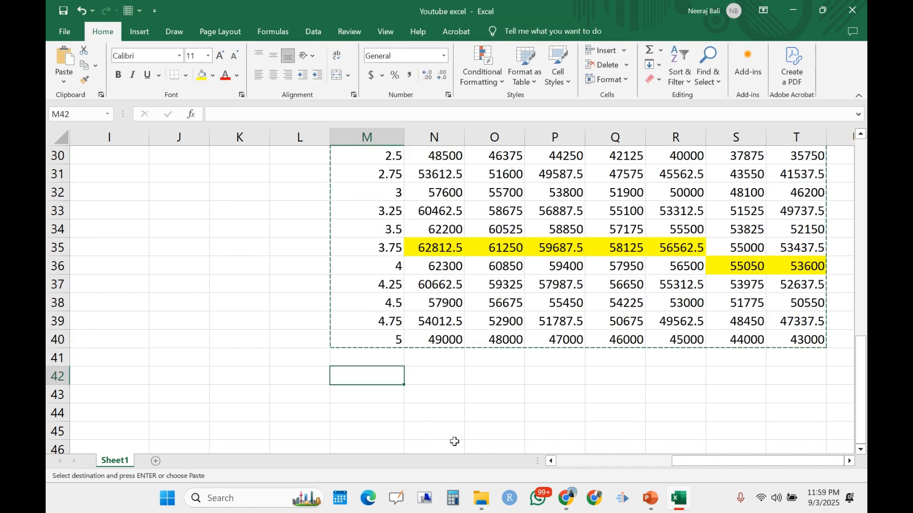
right_click(457, 446)
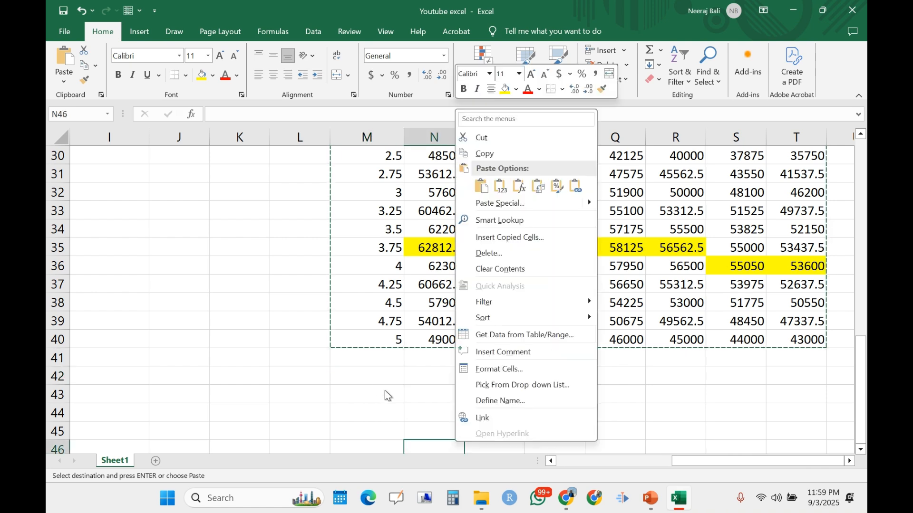
click(372, 379)
right_click(373, 379)
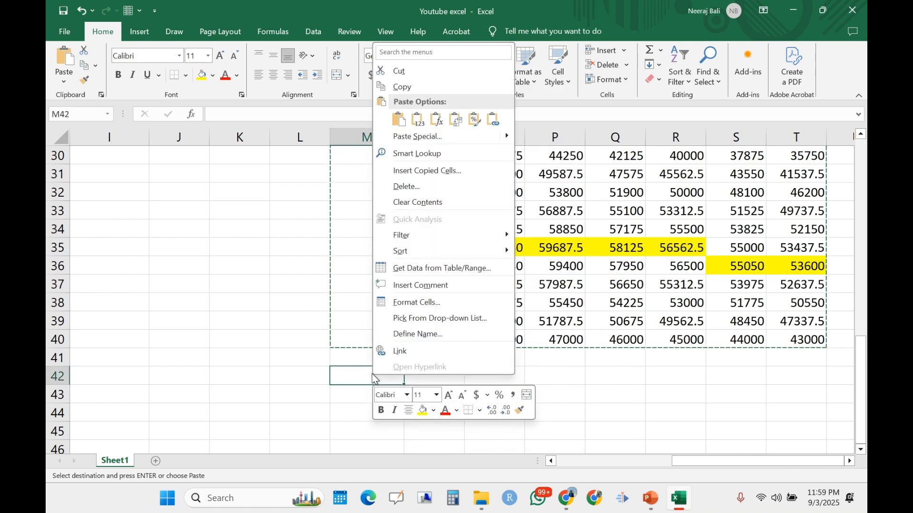
click(417, 120)
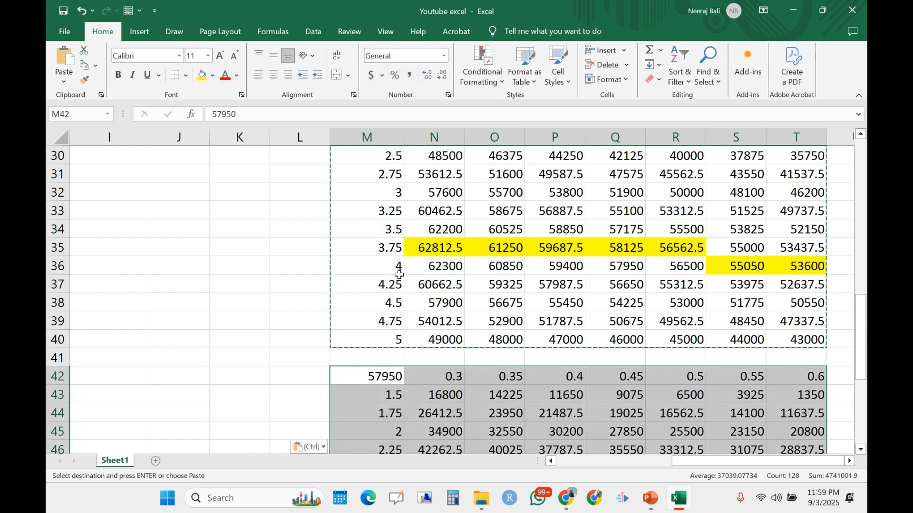
- Clear corner cell M42 and insert a recommended line chart of the copied values in M42:T57
click(386, 378)
drag(387, 378, 818, 407)
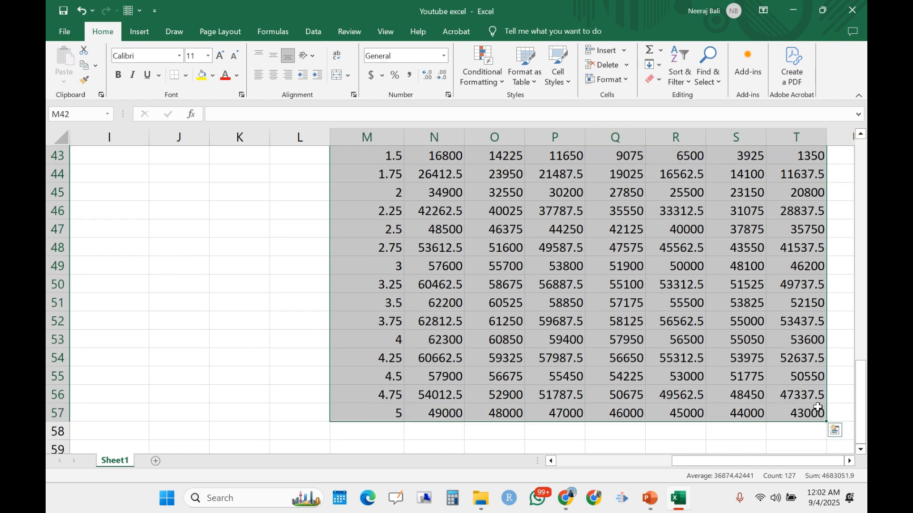
click(836, 433)
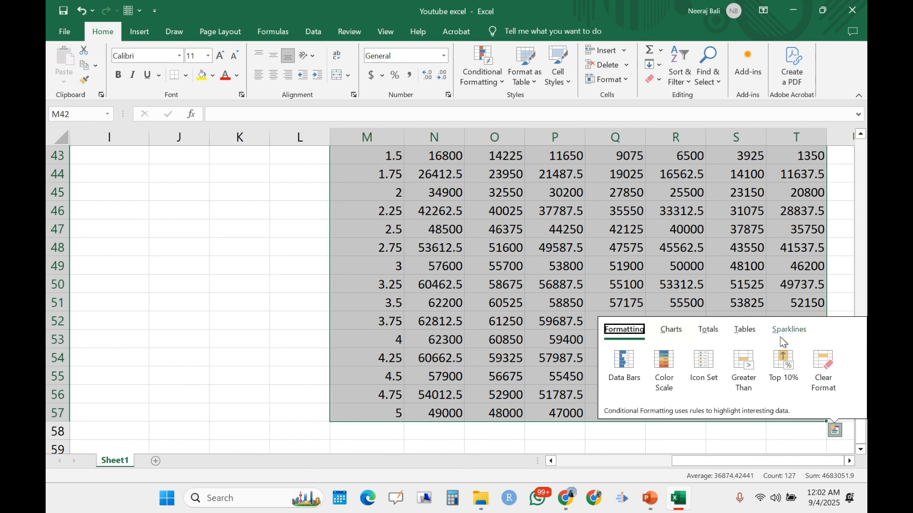
click(818, 361)
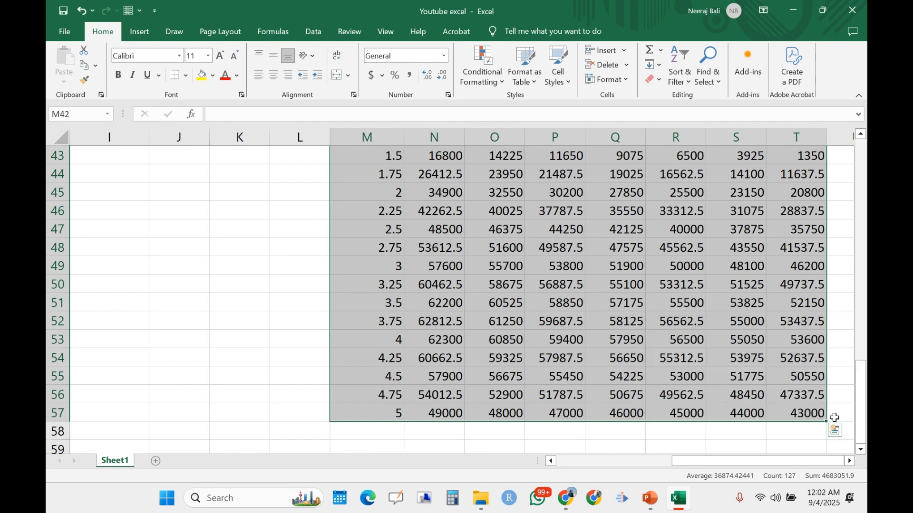
click(837, 433)
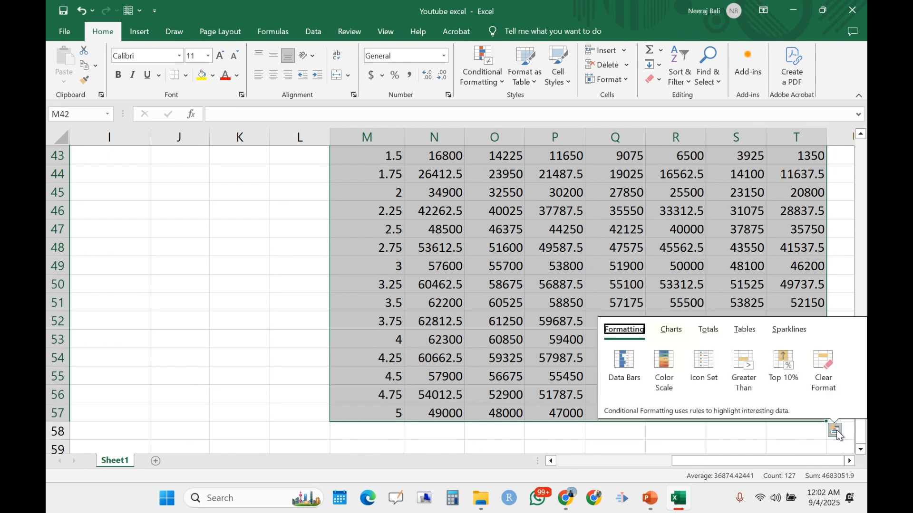
click(678, 331)
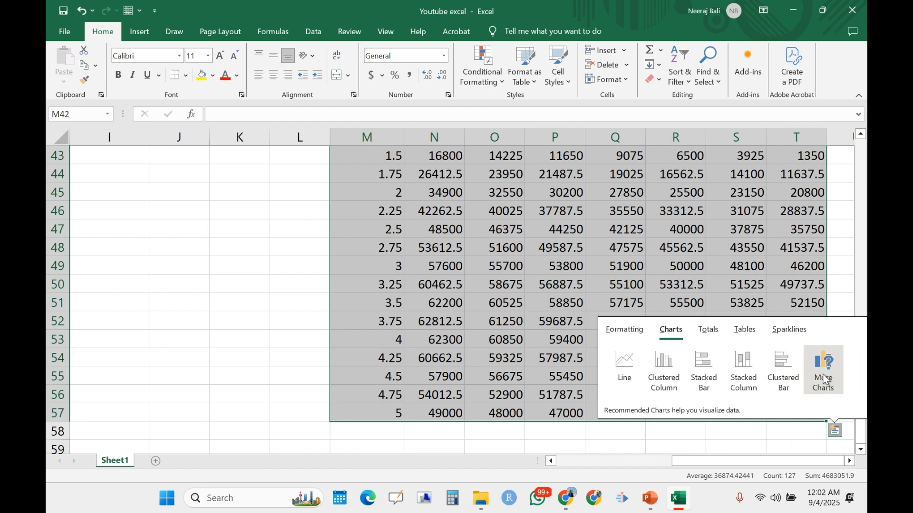
click(825, 379)
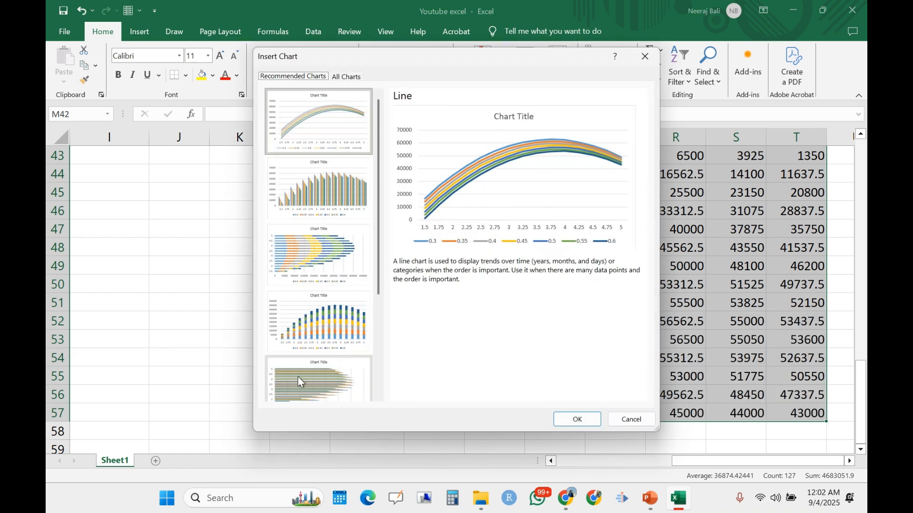
click(321, 130)
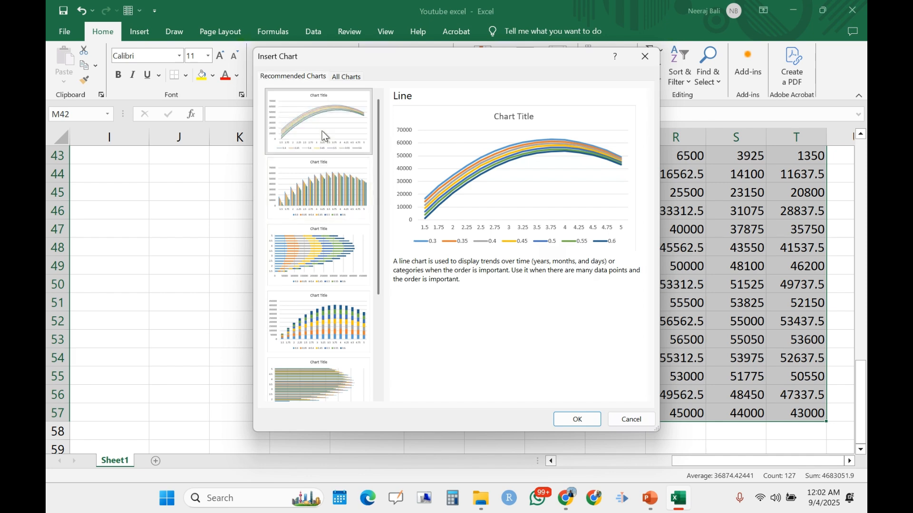
click(569, 420)
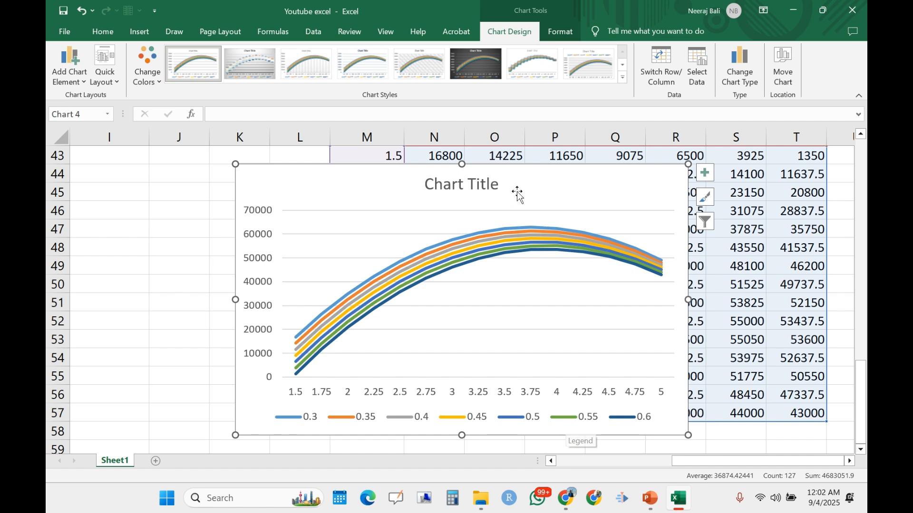
- Make the line chart slightly narrower and reposition it so its curves, price axis and legend are all in view
mouse_move(688, 164)
mouse_down()
mouse_move(594, 193)
mouse_move(687, 156)
mouse_move(679, 155)
mouse_up()
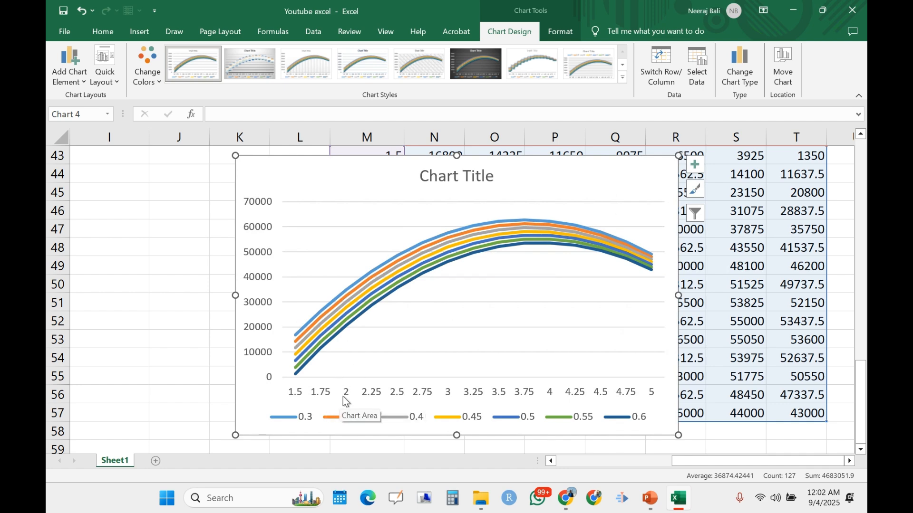
drag(577, 181, 526, 261)
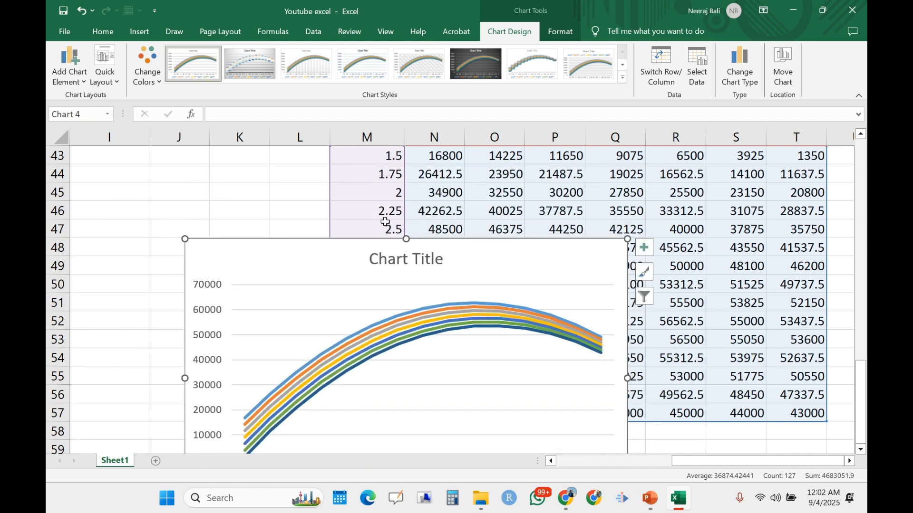
click(398, 260)
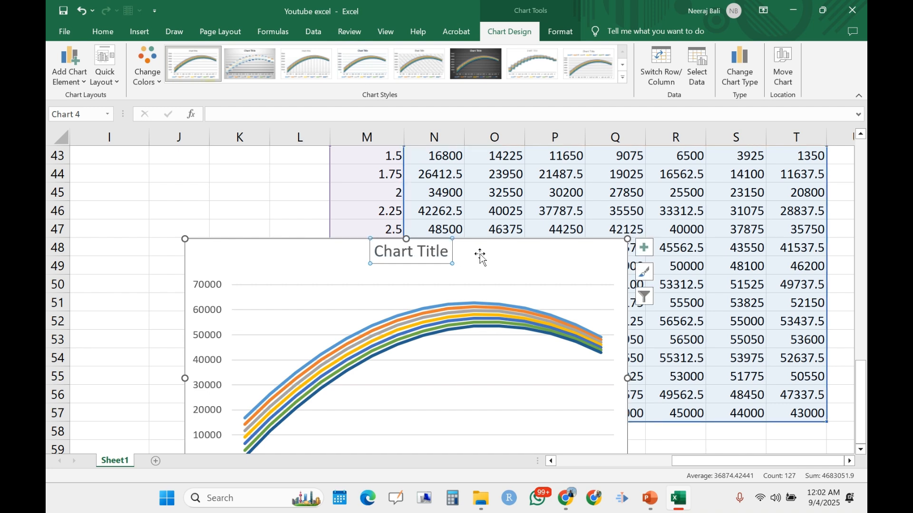
drag(492, 254, 512, 168)
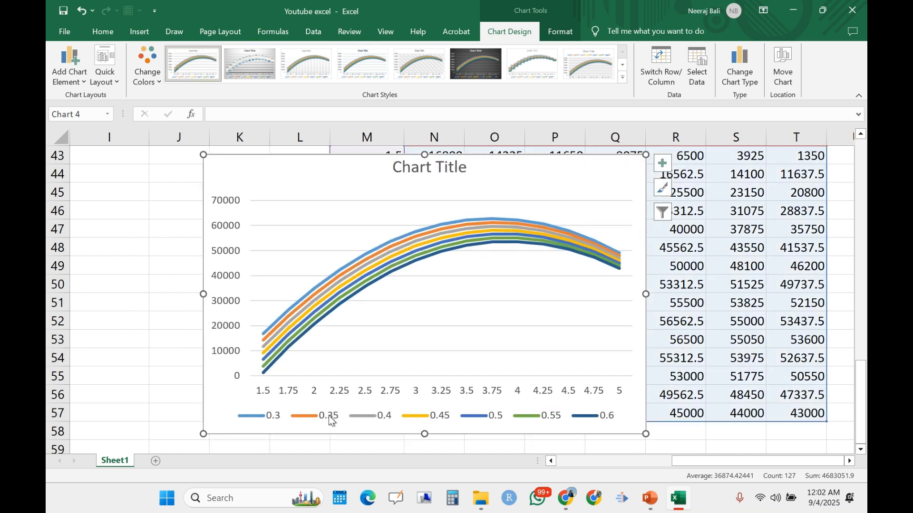
- Select the profit curves for unit costs 0.3, 0.4 and 0.55 to trace their source columns, moving the chart off the price column
click(318, 284)
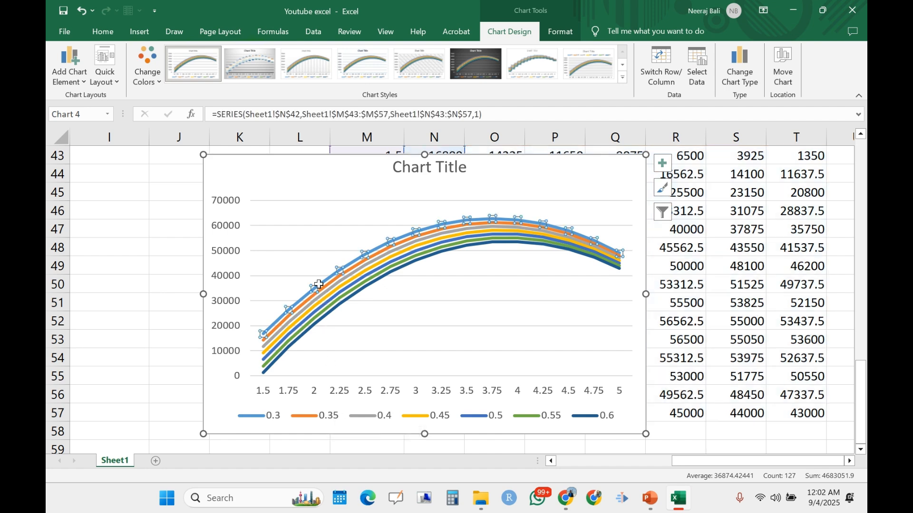
drag(367, 173, 615, 199)
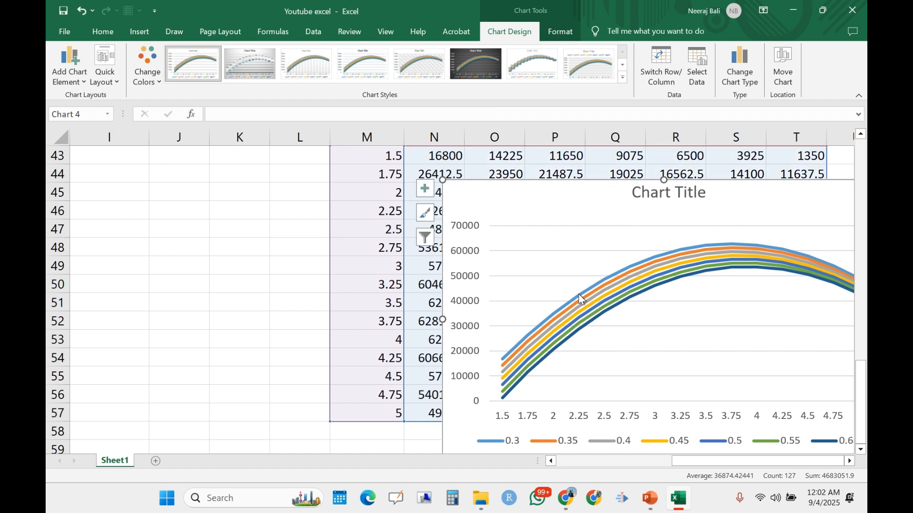
click(592, 298)
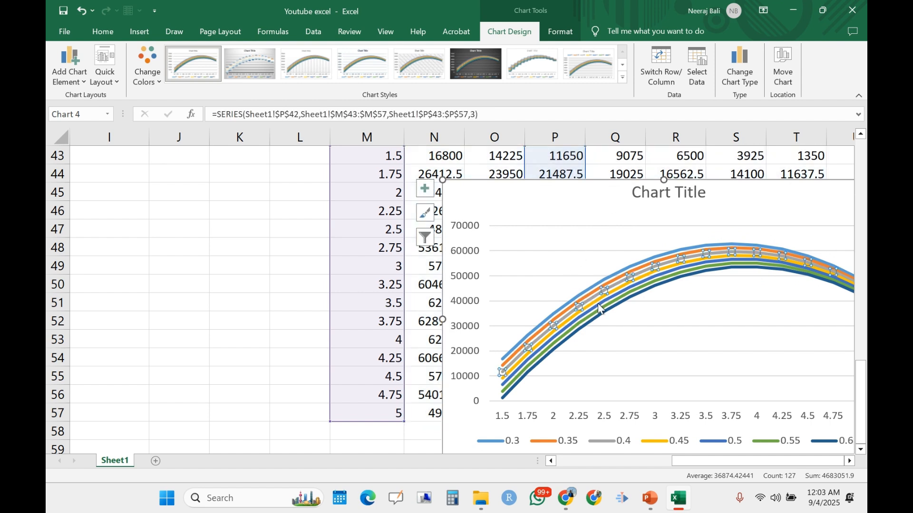
click(601, 308)
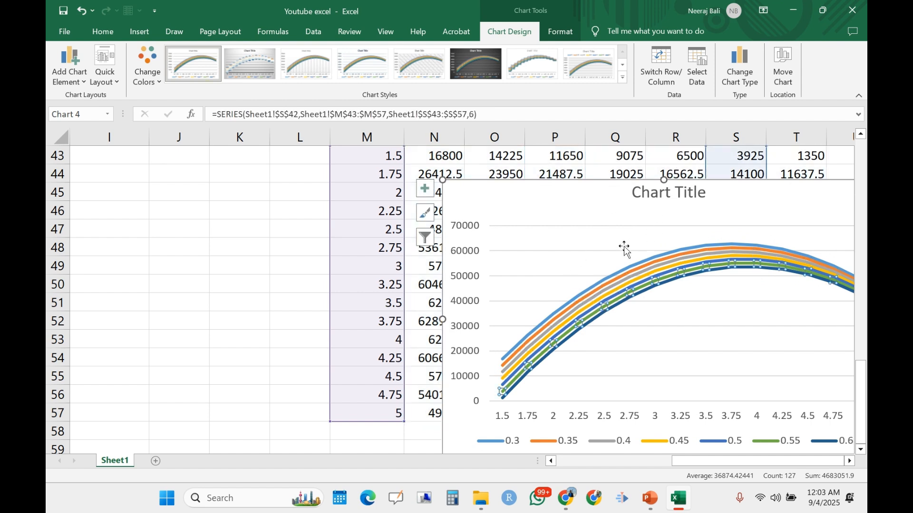
- Examine the full set of profit curves against the price axis and check the profit for unit cost 0.55 in S53
drag(585, 212, 364, 247)
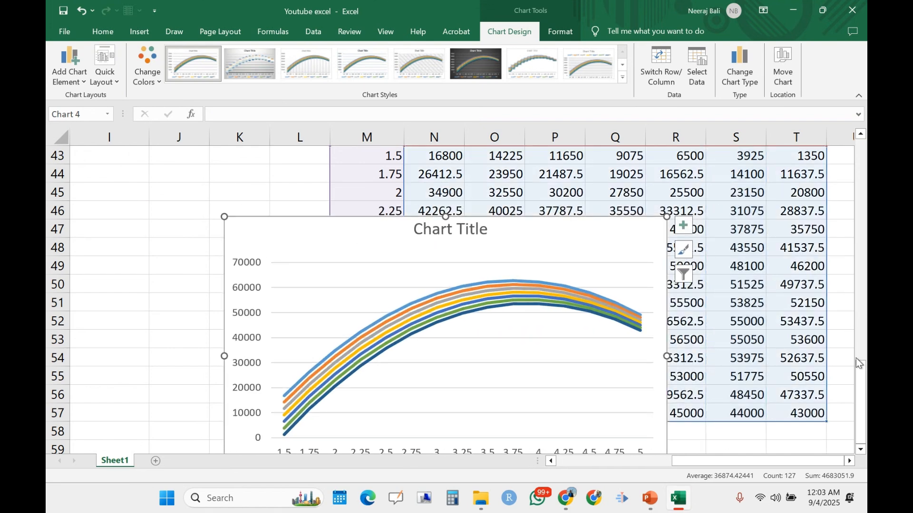
drag(863, 386, 865, 418)
drag(863, 385, 863, 411)
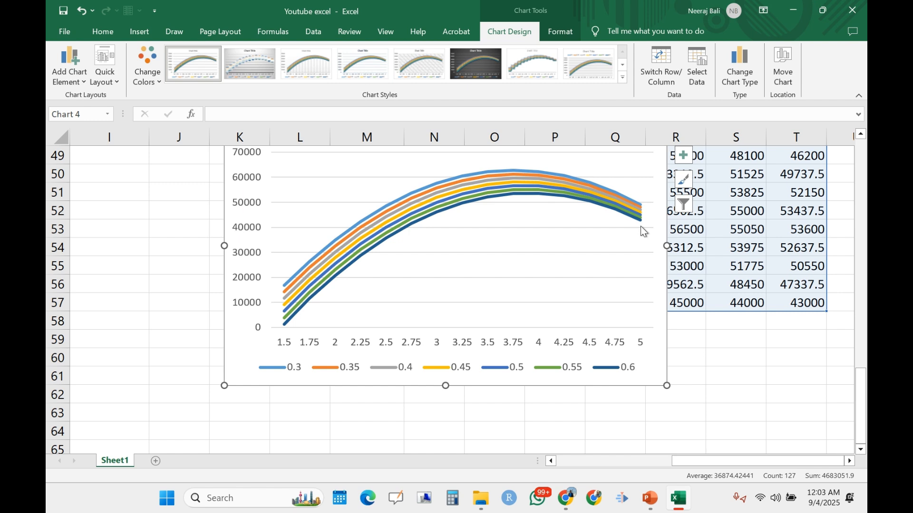
click(557, 253)
click(713, 326)
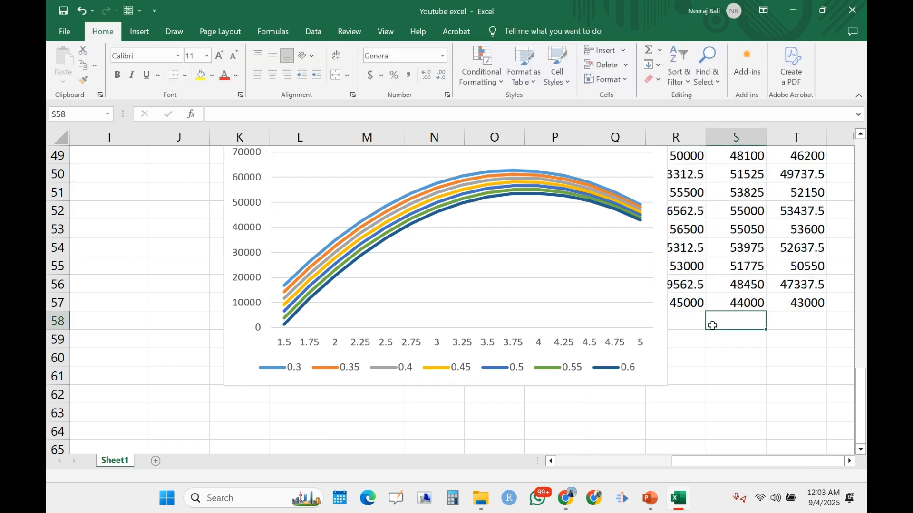
click(744, 229)
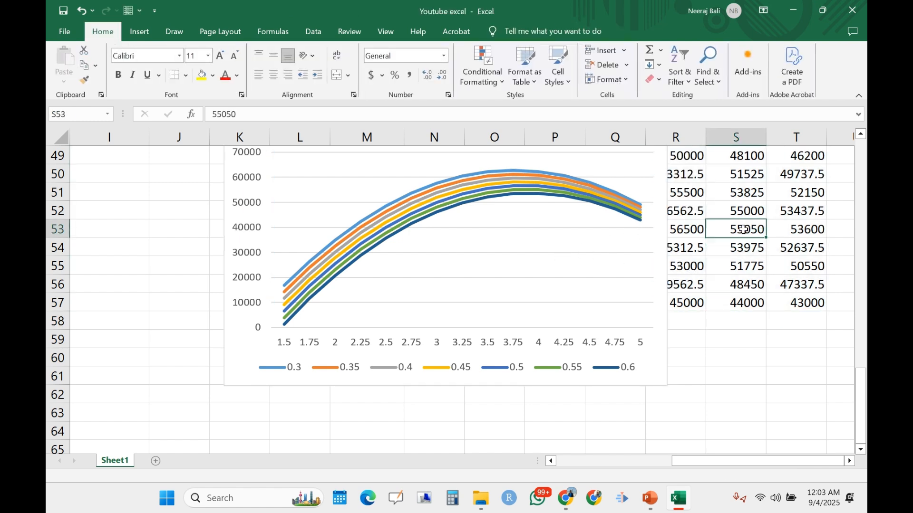
- Shift the plot area down within the chart and move the chart towards the lower end of the copied table, uncovering most profits
click(667, 378)
drag(606, 287, 420, 333)
drag(580, 166, 347, 328)
- Compare the price 3.75 row and the highlighted maximum profits with the peaks of the chart's curves
drag(859, 418, 859, 369)
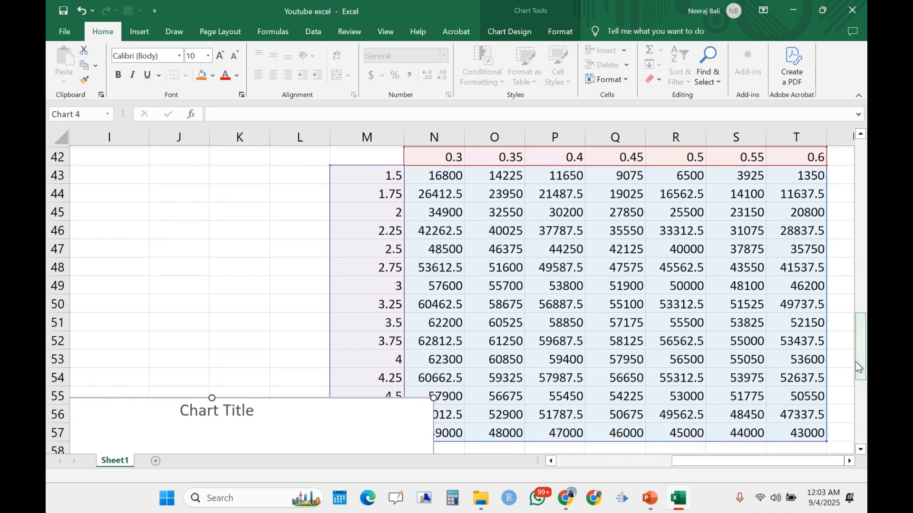
click(380, 343)
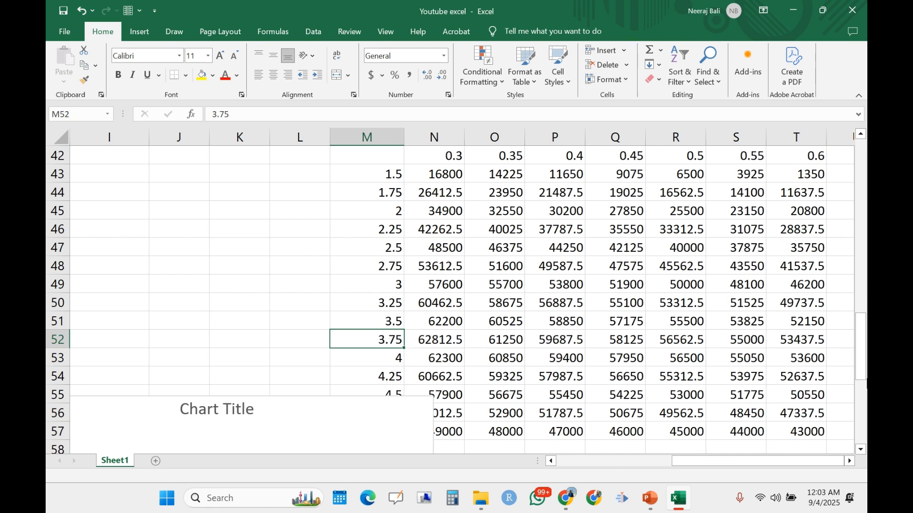
drag(860, 347, 857, 285)
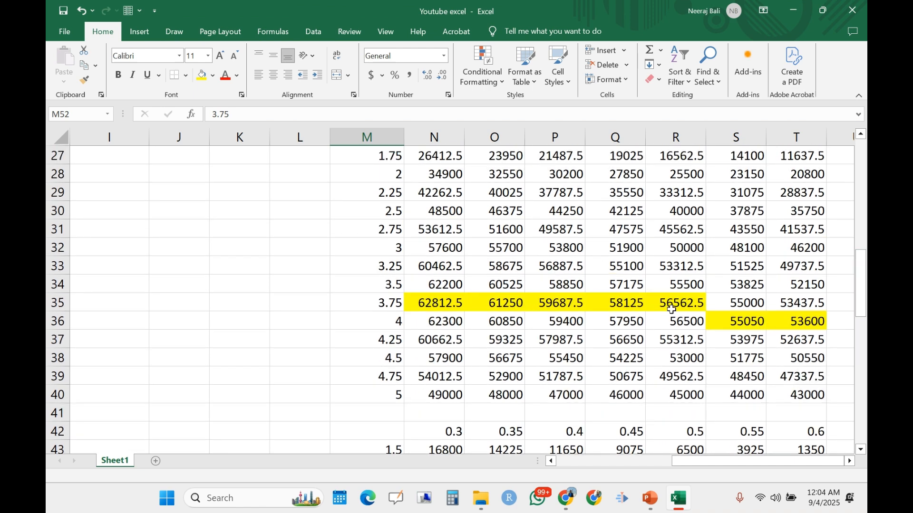
drag(861, 290, 853, 435)
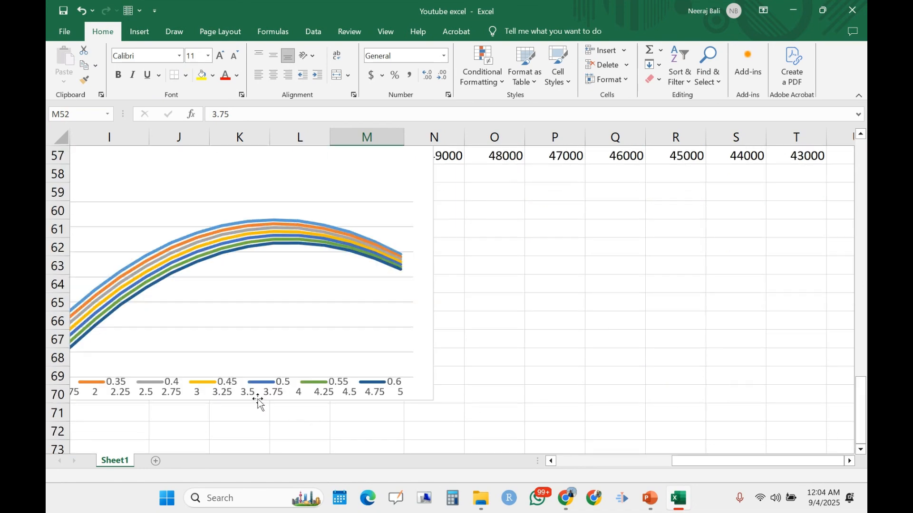